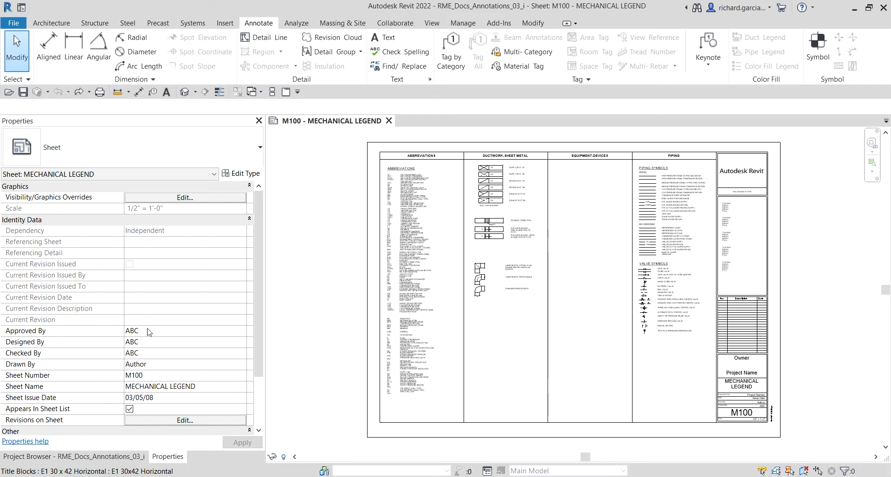
Examine the existing legends laid out on the M100 - MECHANICAL LEGEND sheet.
{"action": "left_click", "coordinate": [320, 126]}
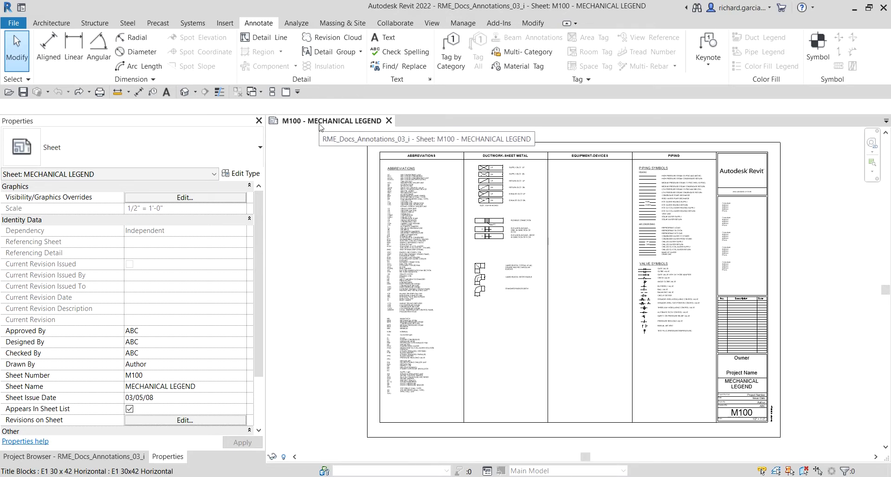
{"action": "left_click", "coordinate": [518, 347]}
{"action": "scroll", "coordinate": [518, 347], "scroll_direction": "up", "scroll_amount": 4}
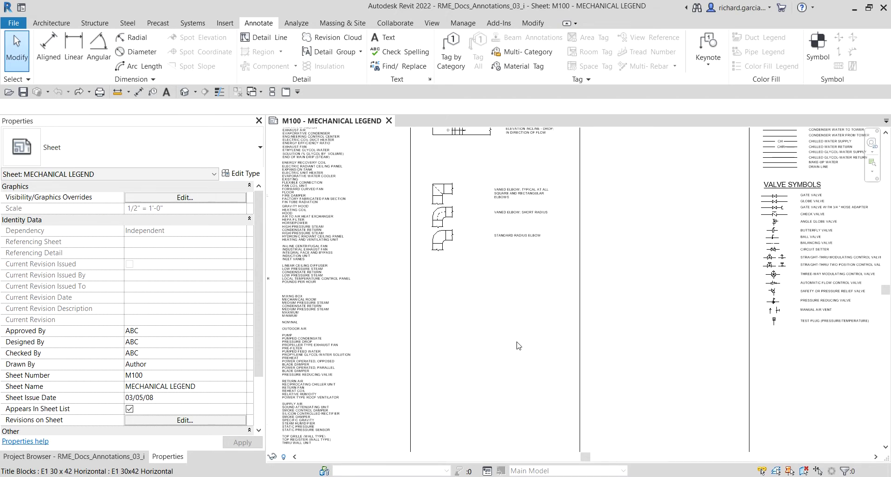
{"action": "scroll", "coordinate": [518, 346], "scroll_direction": "down", "scroll_amount": 3}
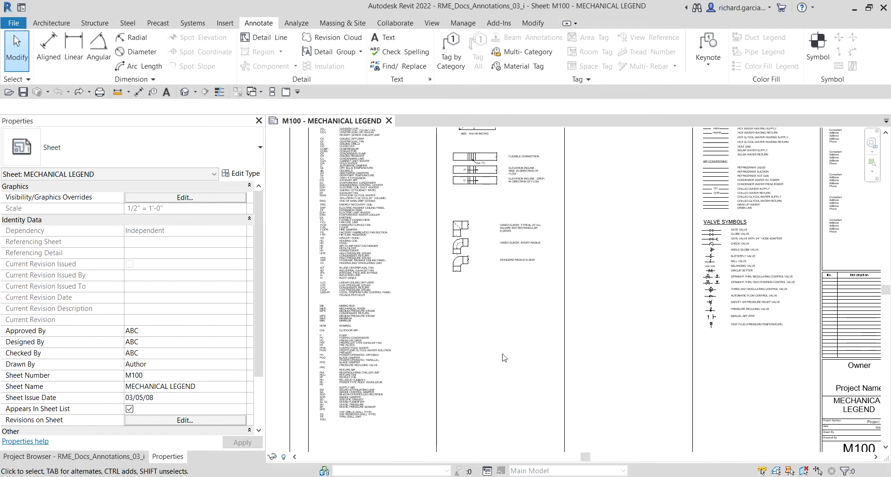
{"action": "middle_click_drag", "start_coordinate": [499, 399], "coordinate": [495, 473]}
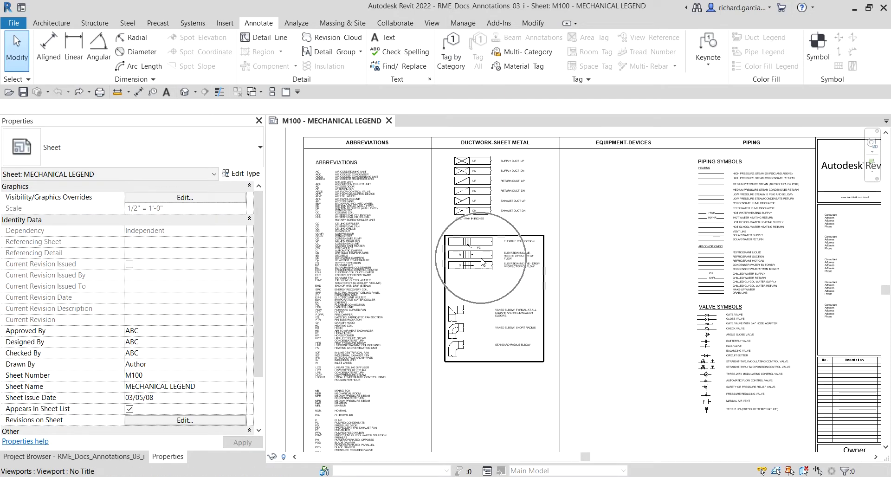
{"action": "scroll", "coordinate": [481, 262], "scroll_direction": "down", "scroll_amount": 3}
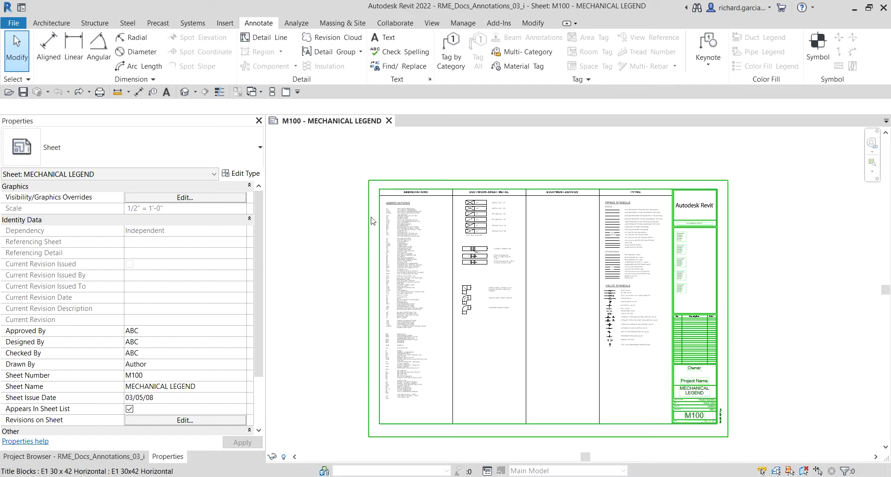
{"action": "middle_click", "coordinate": [341, 191]}
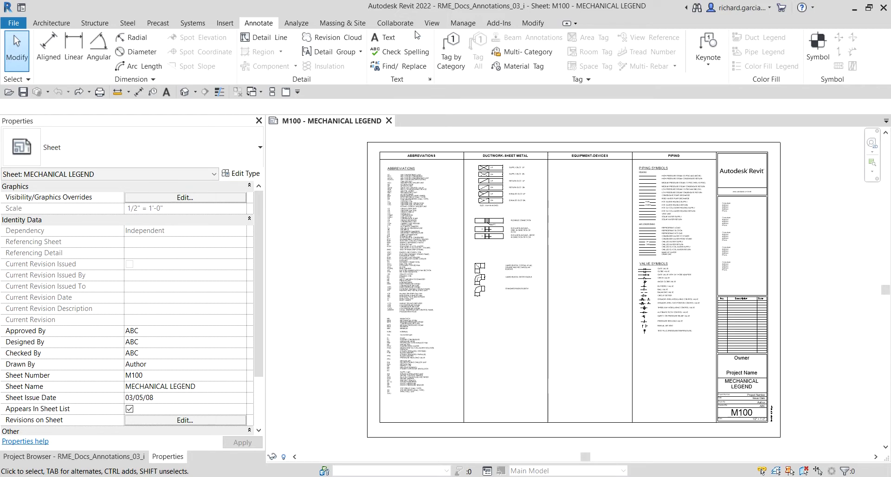
Create a new legend view named DIFFUSER LEGEND at a scale of 1/4" = 1'-0".
{"action": "left_click", "coordinate": [431, 25]}
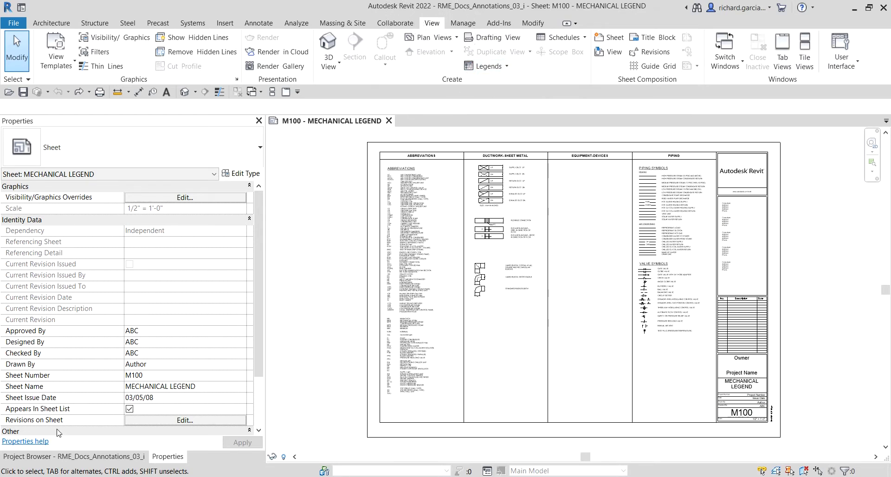
{"action": "left_click", "coordinate": [66, 458]}
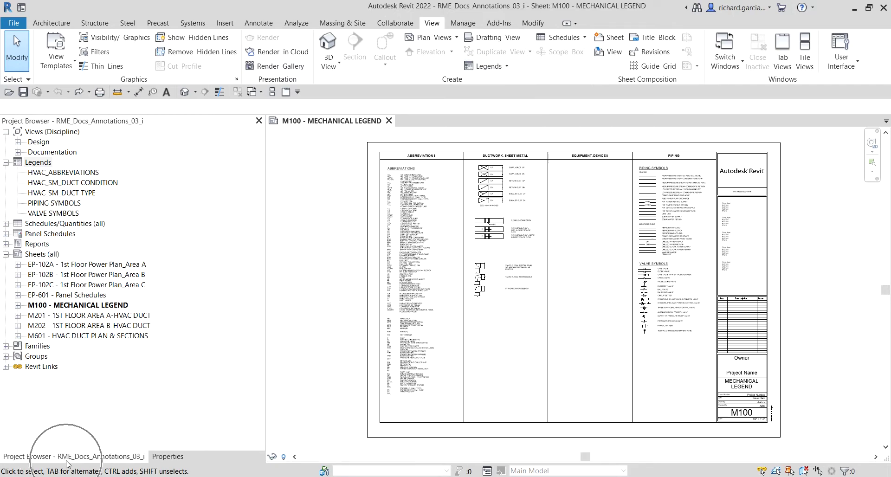
{"action": "right_click", "coordinate": [37, 166]}
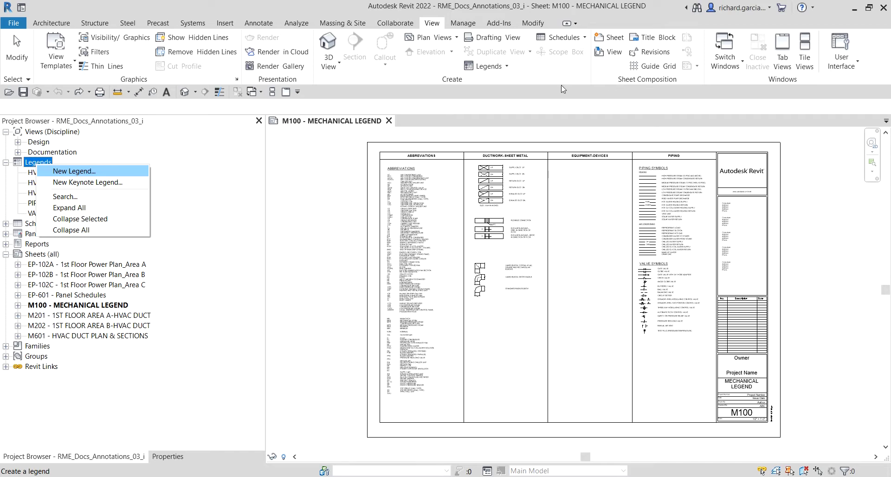
{"action": "key", "text": "Escape"}
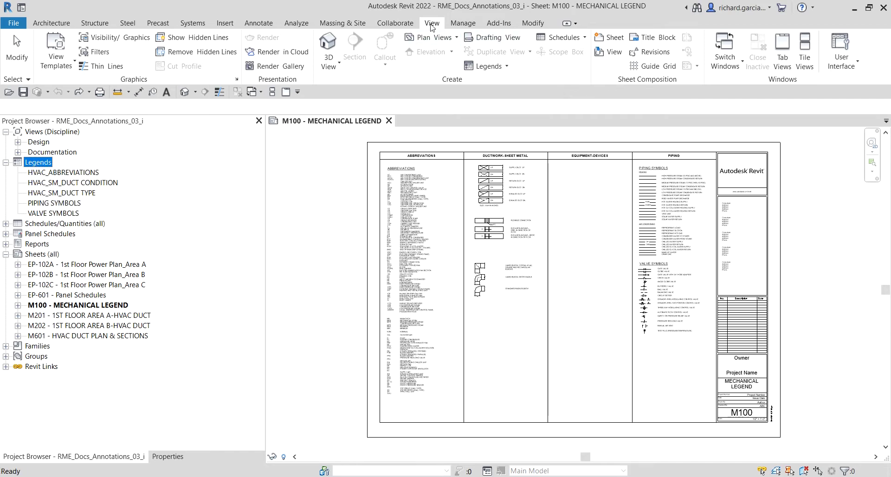
{"action": "left_click", "coordinate": [507, 68]}
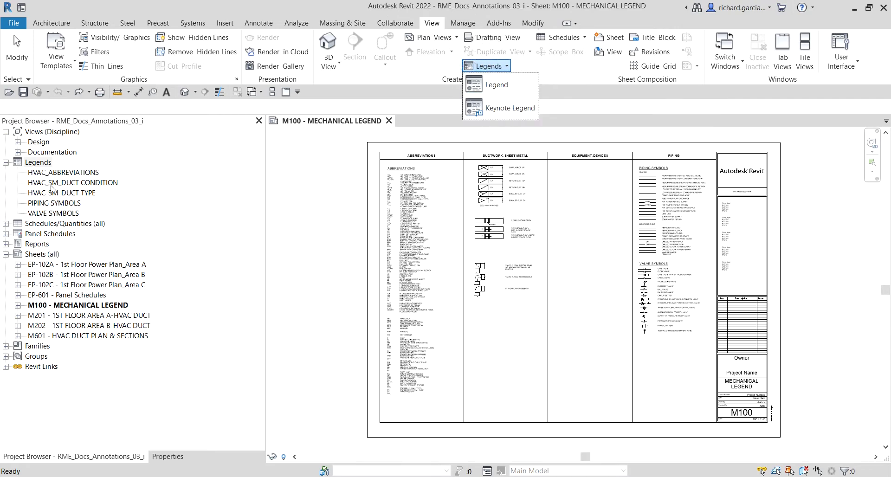
{"action": "right_click", "coordinate": [51, 163]}
{"action": "left_click", "coordinate": [70, 169]}
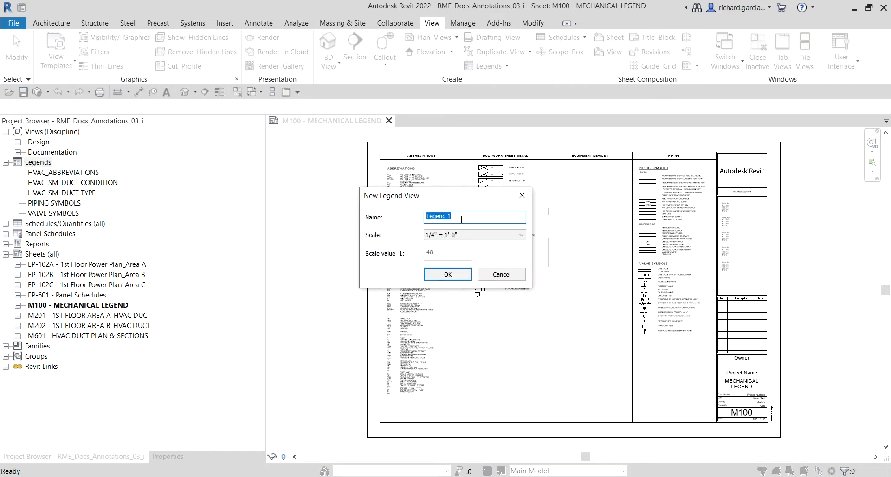
{"action": "key", "text": "ctrl"}
{"action": "type", "text": "DIFFUSER LEGEND"}
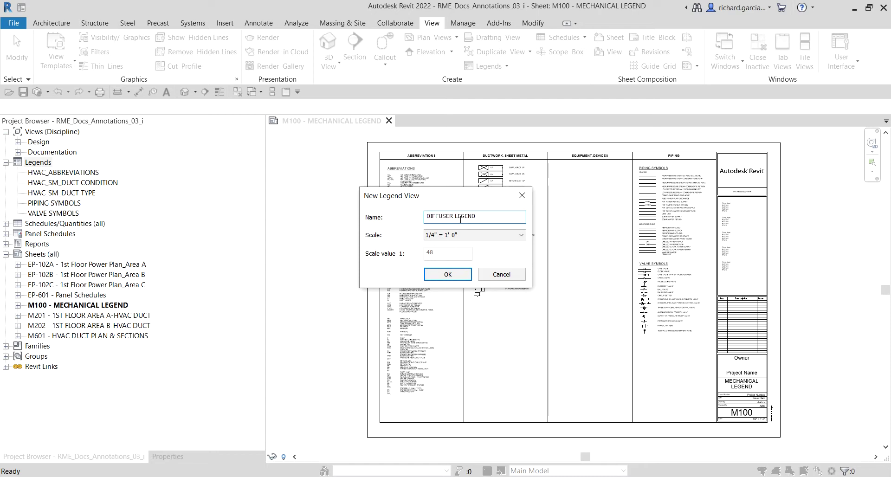
{"action": "left_click", "coordinate": [452, 236]}
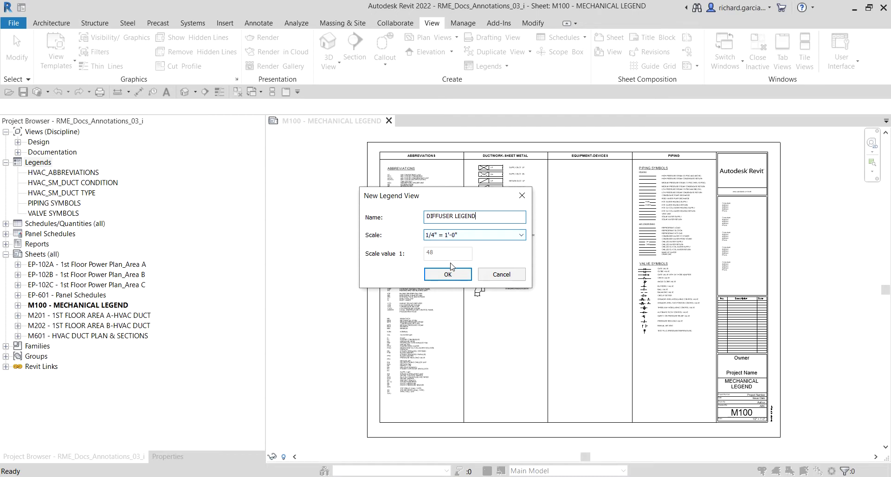
{"action": "left_click", "coordinate": [447, 276]}
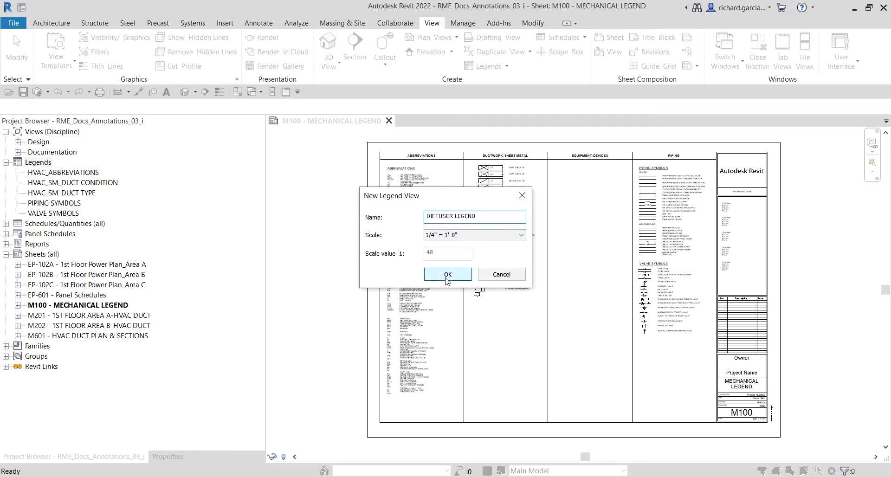
{"action": "left_click", "coordinate": [514, 209]}
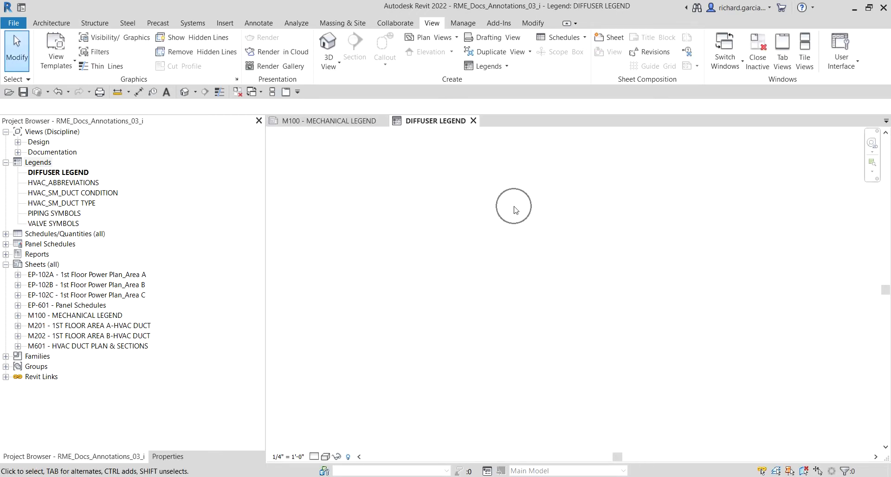
{"action": "left_click", "coordinate": [53, 173]}
{"action": "left_click", "coordinate": [54, 174]}
Place the title text DIFFUSER LEGEND in the new legend view, using the 1/4" ARIAL text type with no leader.
{"action": "left_click", "coordinate": [163, 97]}
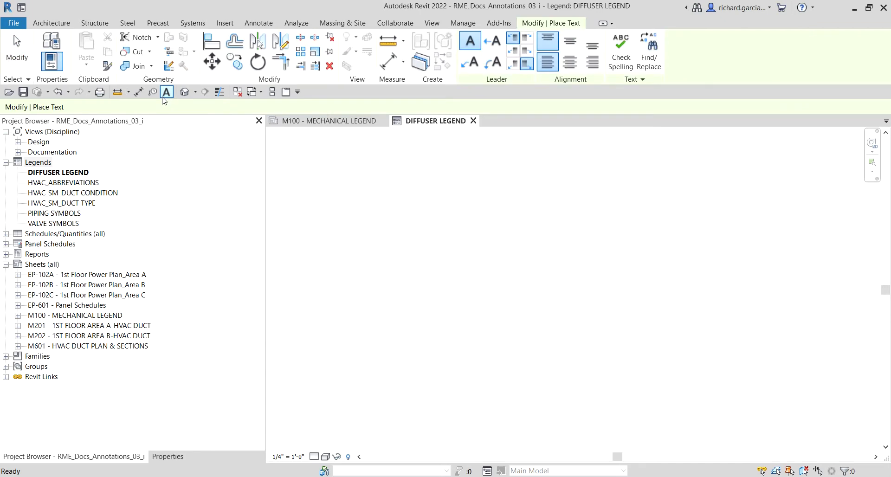
{"action": "left_click", "coordinate": [167, 457]}
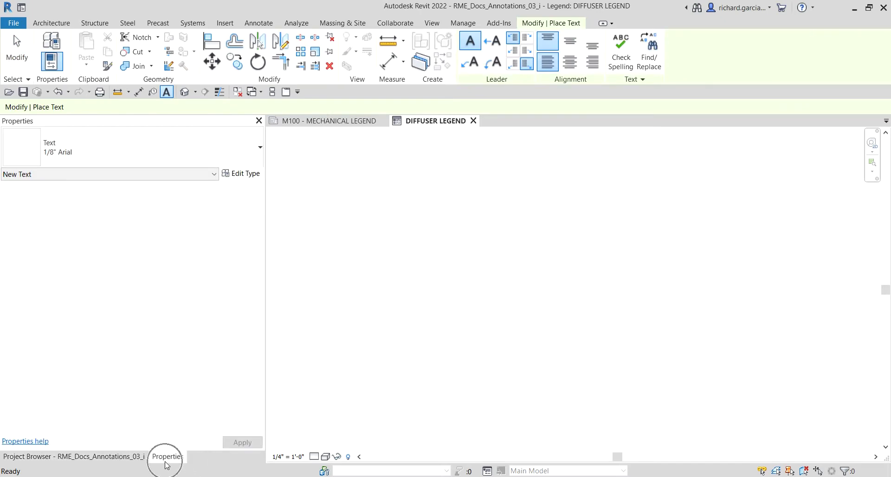
{"action": "left_click", "coordinate": [185, 144]}
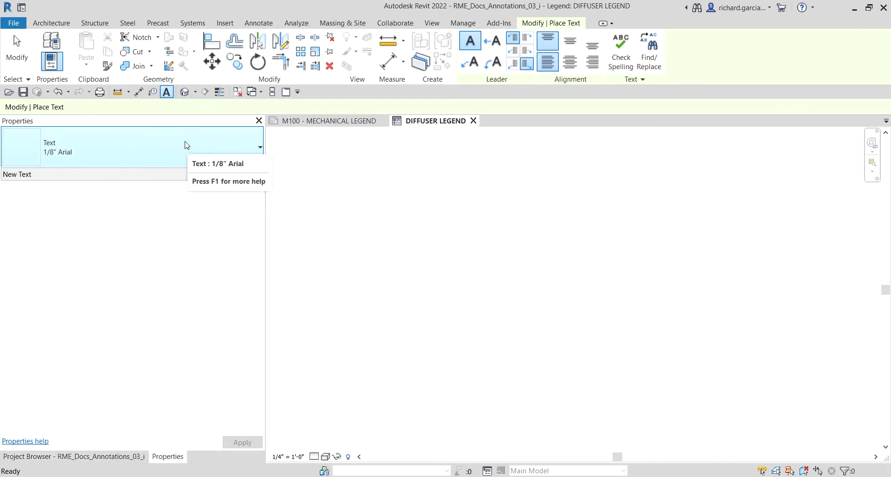
{"action": "left_click", "coordinate": [186, 145]}
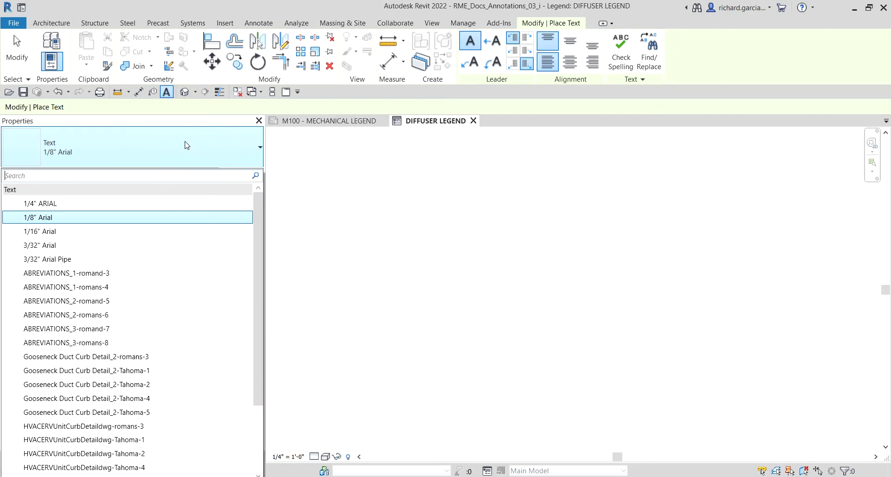
{"action": "left_click", "coordinate": [69, 207]}
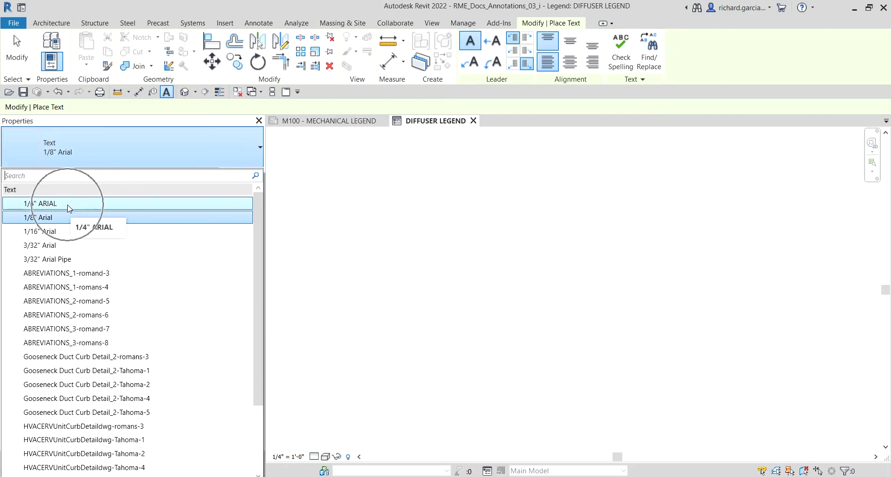
{"action": "left_click", "coordinate": [69, 208]}
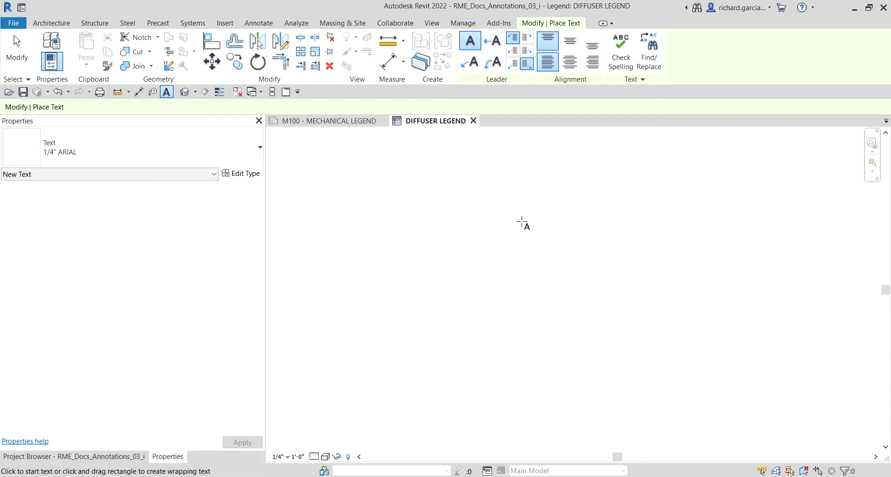
{"action": "left_click", "coordinate": [470, 46]}
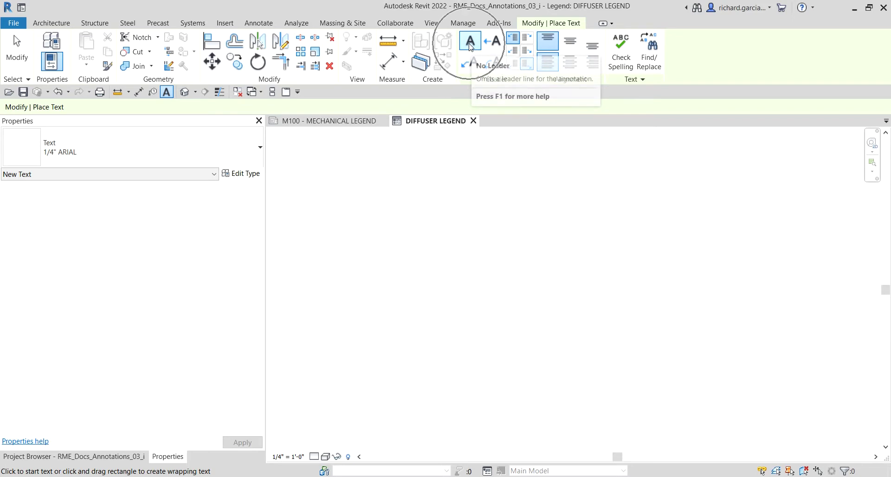
{"action": "left_click", "coordinate": [503, 229]}
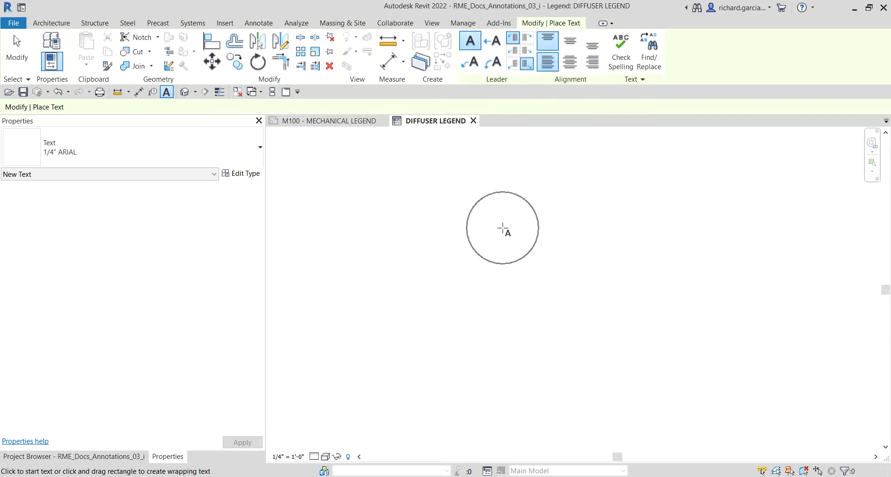
{"action": "type", "text": "DIFFUSER "}
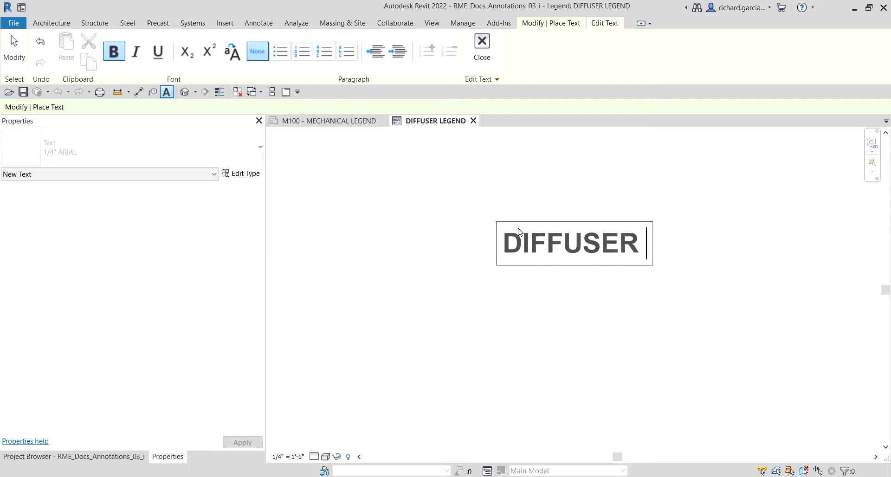
{"action": "type", "text": "LEGEND"}
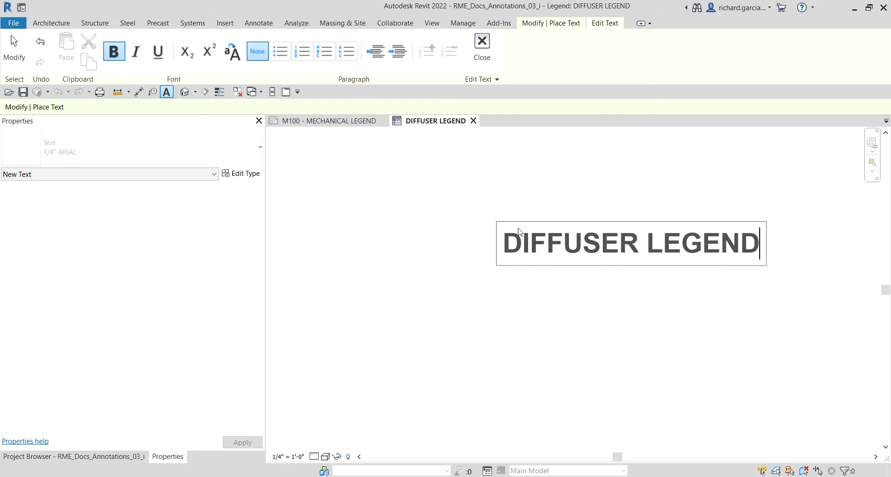
{"action": "left_click", "coordinate": [388, 259]}
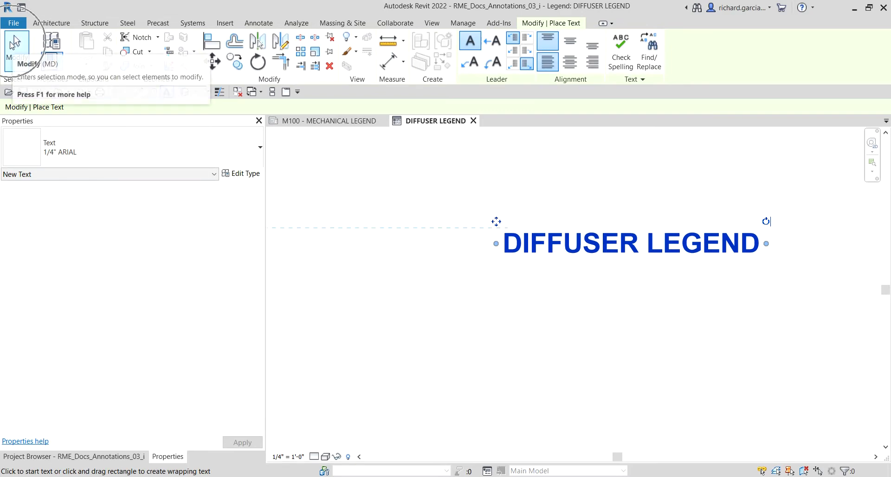
{"action": "left_click", "coordinate": [14, 44]}
Place a legend component for the Supply Diffuser - Rectangular Face Round Neck : 24x24 - 8 Neck below the DIFFUSER LEGEND title.
{"action": "middle_click_drag", "start_coordinate": [662, 332], "coordinate": [595, 276]}
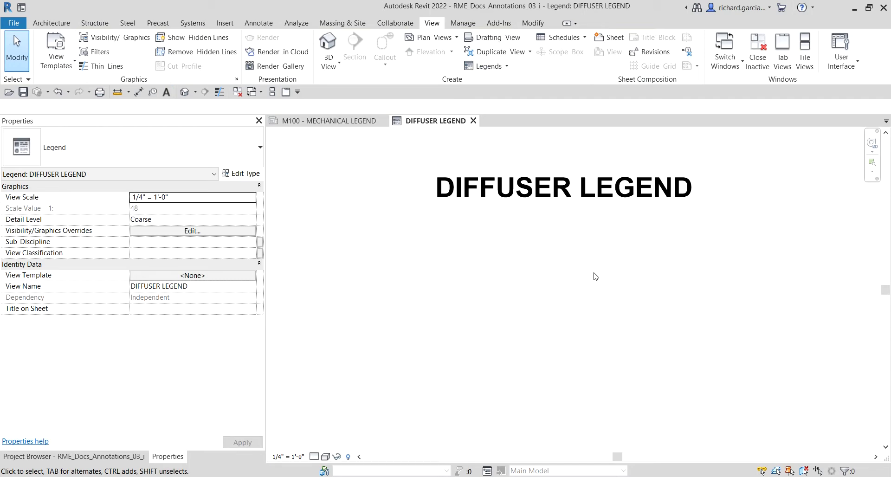
{"action": "scroll", "coordinate": [594, 276], "scroll_direction": "down", "scroll_amount": 3}
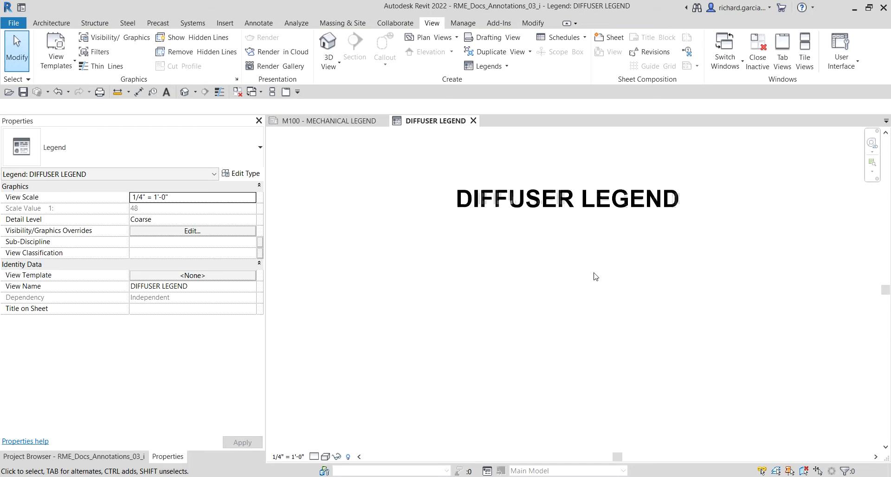
{"action": "left_click", "coordinate": [254, 24]}
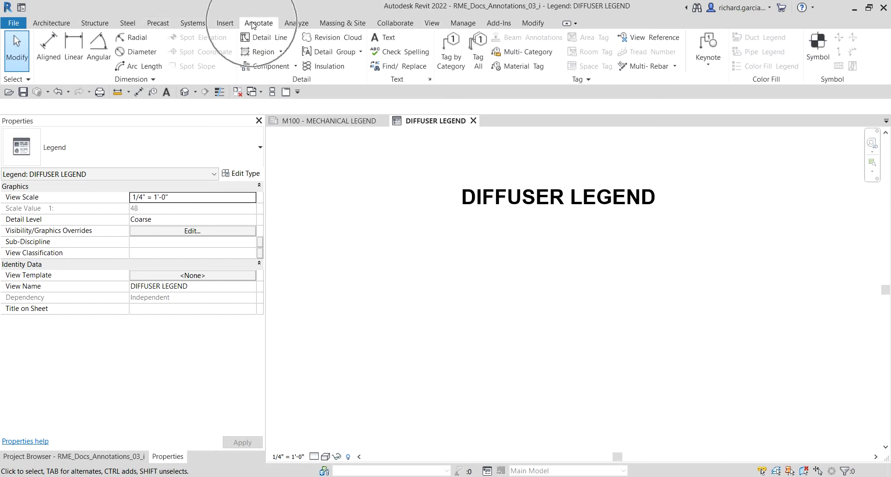
{"action": "left_click", "coordinate": [295, 66]}
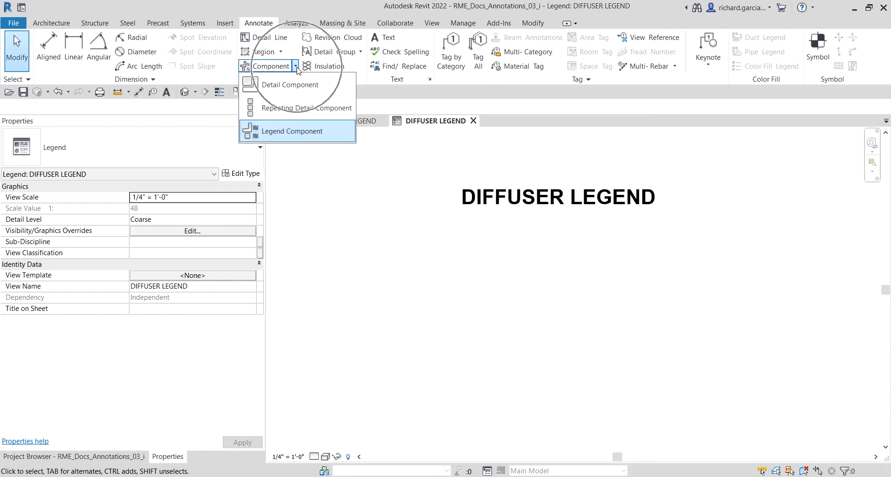
{"action": "left_click", "coordinate": [290, 131]}
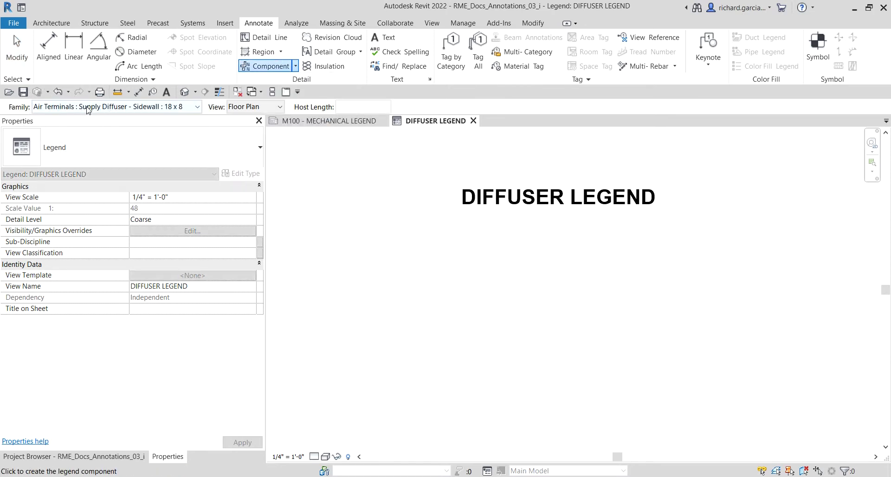
{"action": "left_click", "coordinate": [163, 108]}
{"action": "left_click", "coordinate": [195, 108]}
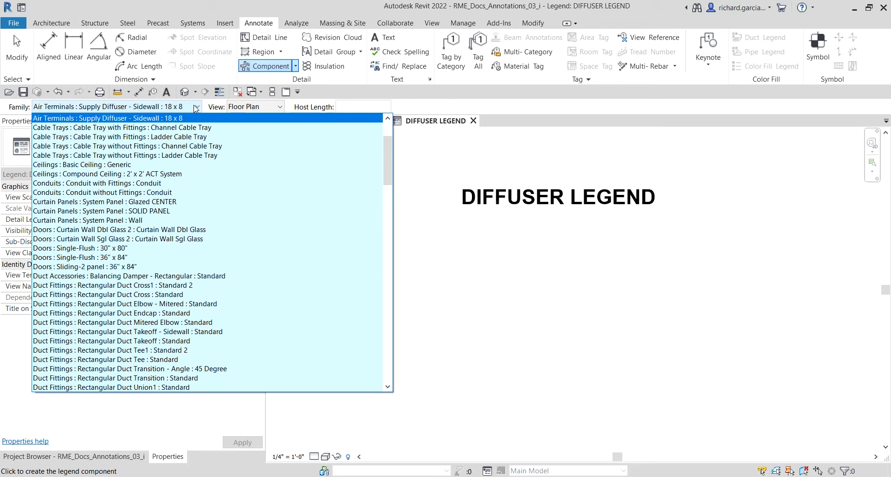
{"action": "scroll", "coordinate": [144, 162], "scroll_direction": "up", "scroll_amount": 3}
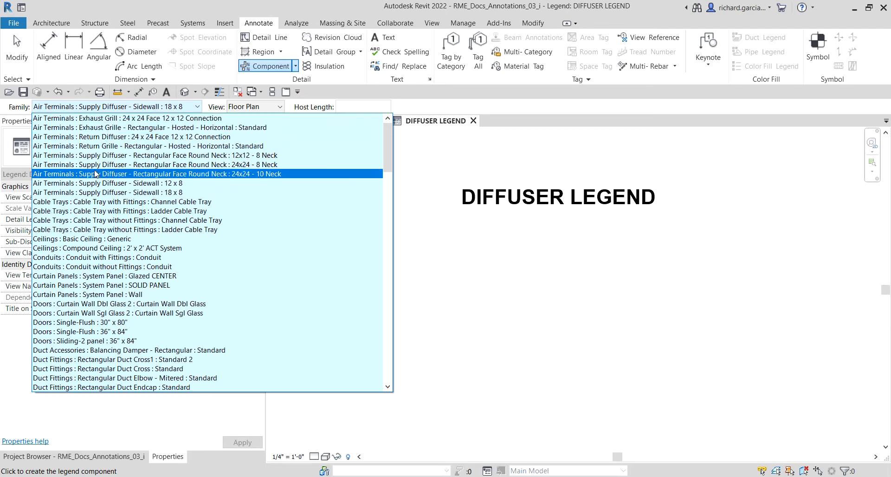
{"action": "left_click", "coordinate": [171, 166]}
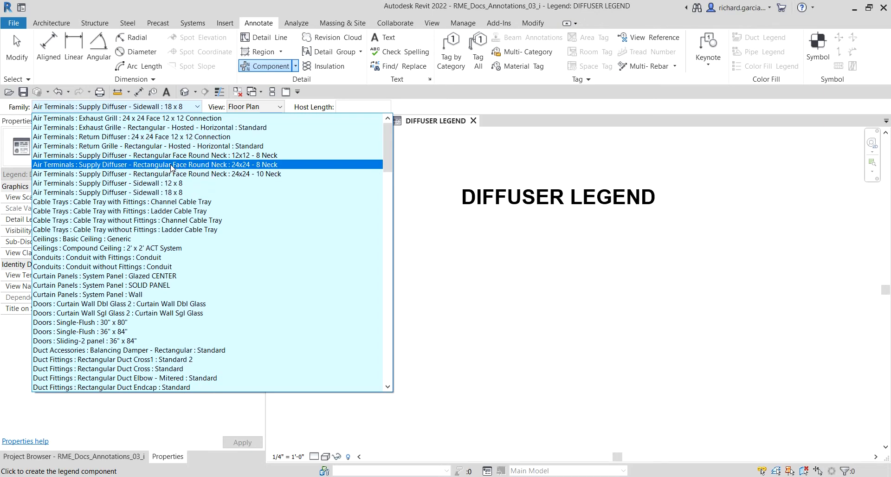
{"action": "left_click", "coordinate": [441, 272]}
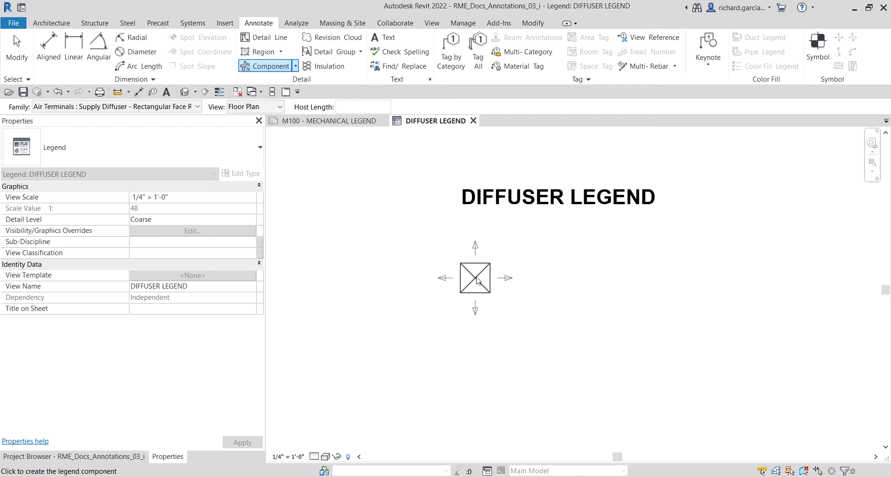
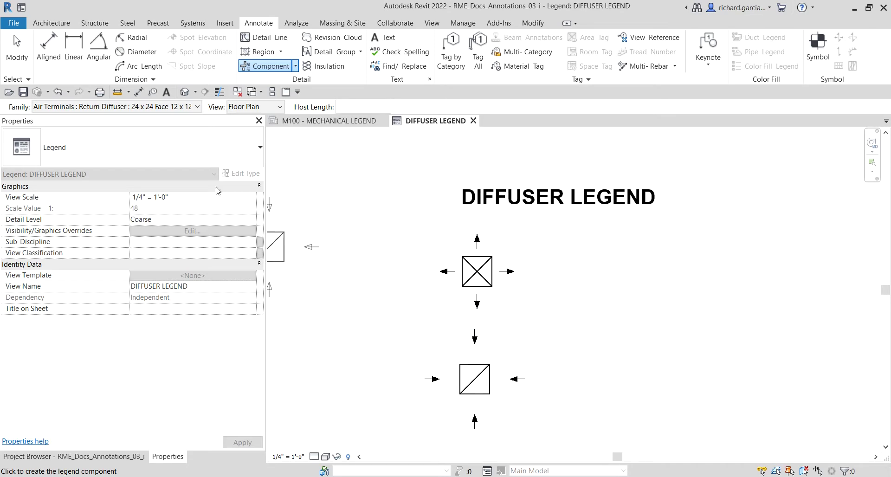
Place a legend component for the Exhaust Grill : 24 x 24 Face 12 x 12 Connection below the return diffuser symbol.
{"action": "left_click", "coordinate": [191, 108]}
{"action": "scroll", "coordinate": [194, 130], "scroll_direction": "up", "scroll_amount": 1}
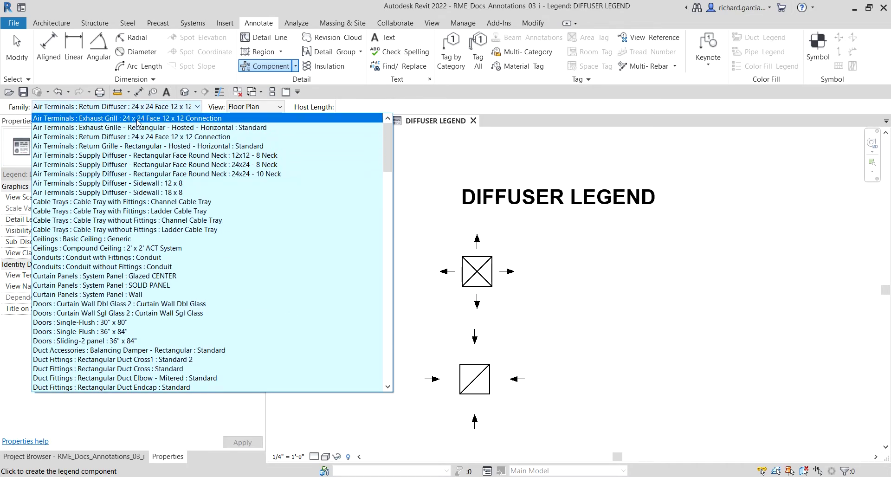
{"action": "left_click", "coordinate": [137, 119]}
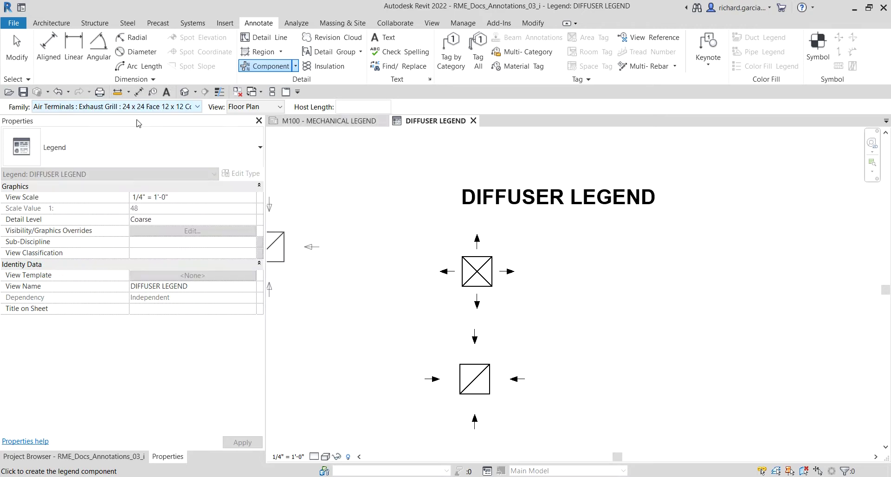
{"action": "middle_click_drag", "start_coordinate": [627, 348], "coordinate": [626, 369]}
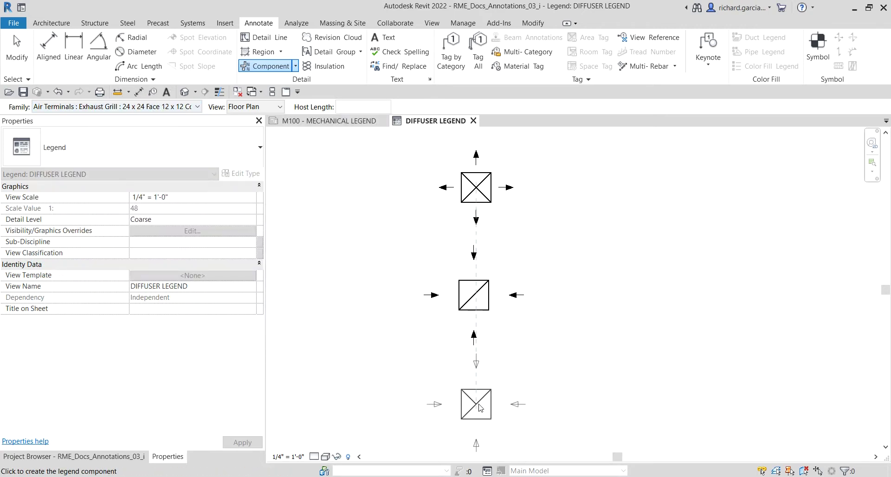
{"action": "scroll", "coordinate": [481, 408], "scroll_direction": "up", "scroll_amount": 1}
{"action": "middle_click_drag", "start_coordinate": [493, 363], "coordinate": [498, 351]}
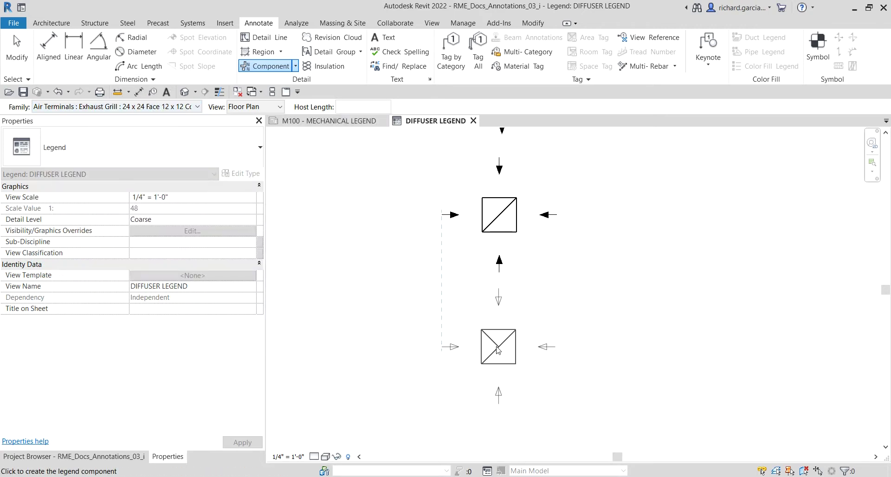
Place a legend component for the Supply Diffuser - Sidewall : 18 x 8 below the exhaust grill symbol and end the placement.
{"action": "left_click", "coordinate": [173, 108]}
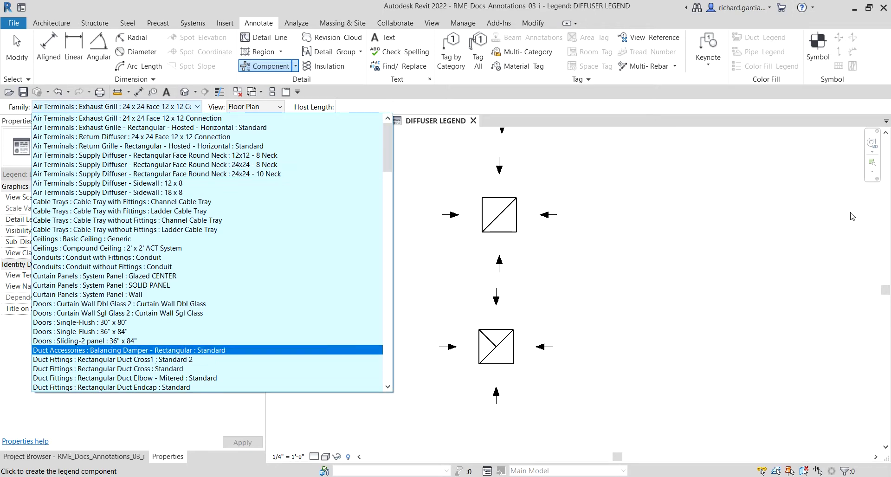
{"action": "left_click", "coordinate": [159, 195]}
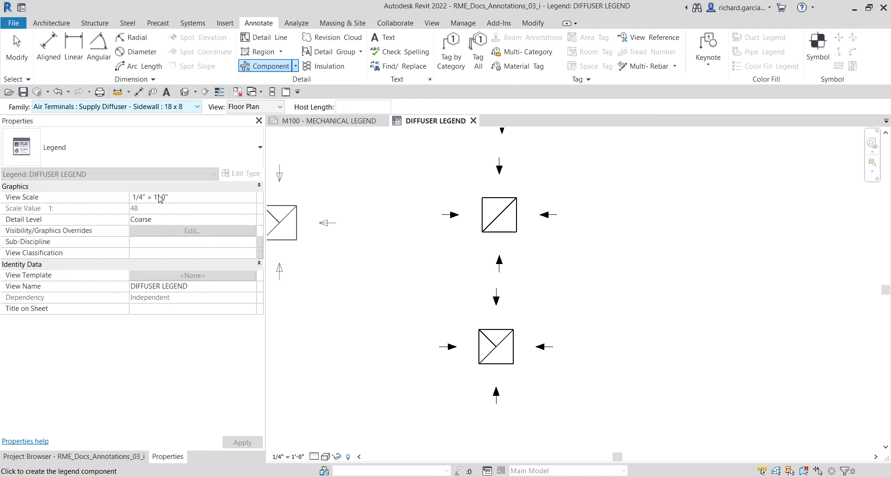
{"action": "middle_click_drag", "start_coordinate": [572, 388], "coordinate": [533, 240]}
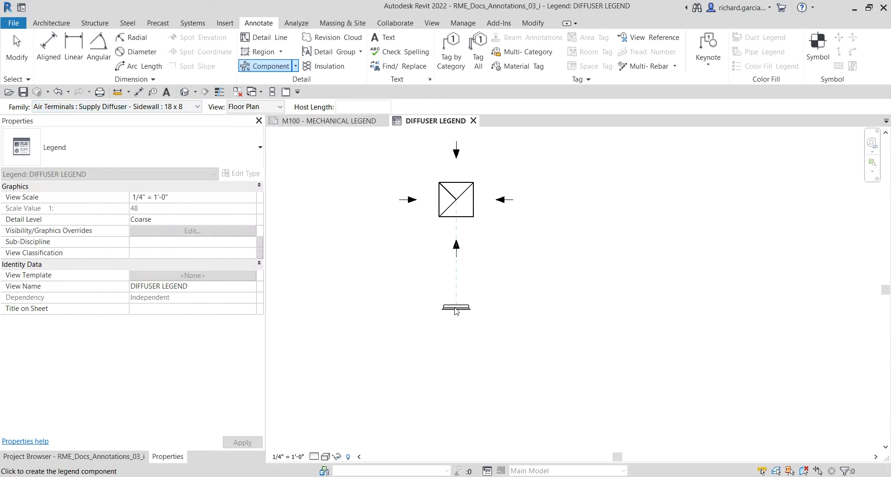
{"action": "left_click", "coordinate": [455, 311]}
{"action": "key", "text": "Escape"}
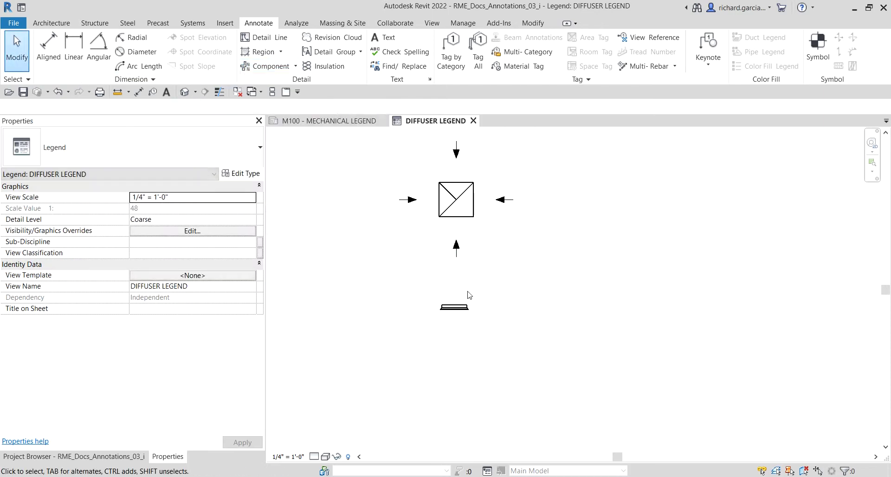
{"action": "scroll", "coordinate": [468, 294], "scroll_direction": "down", "scroll_amount": 3}
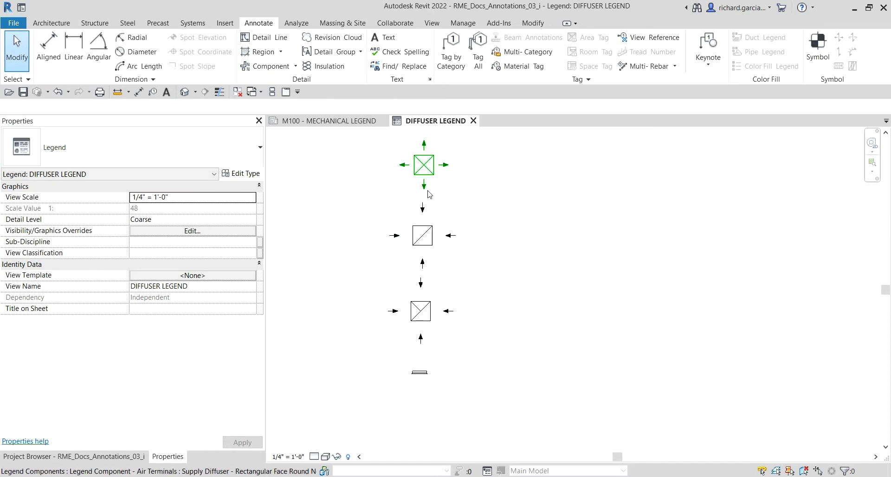
{"action": "left_click", "coordinate": [529, 23]}
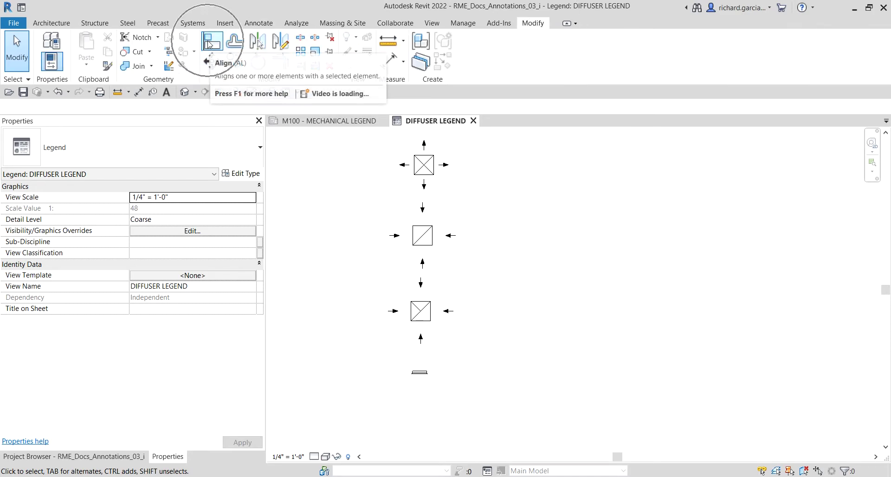
{"action": "left_click", "coordinate": [209, 44]}
{"action": "scroll", "coordinate": [447, 158], "scroll_direction": "up", "scroll_amount": 4}
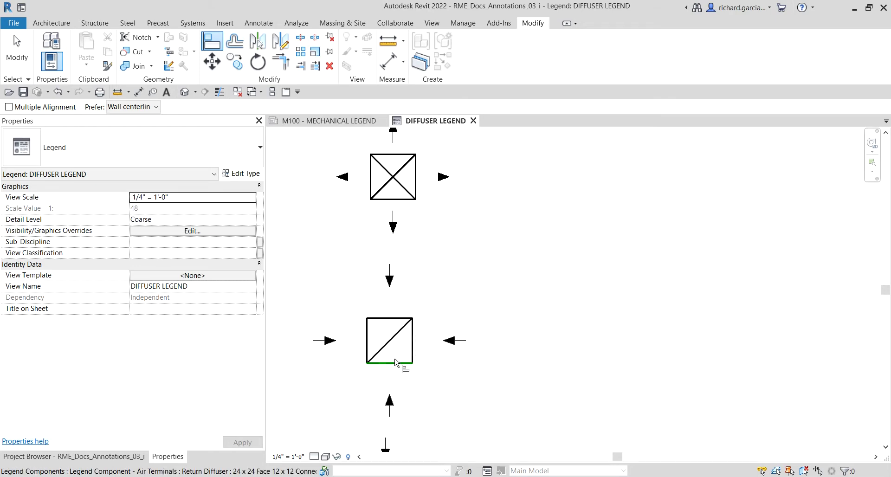
{"action": "key", "text": "Escape"}
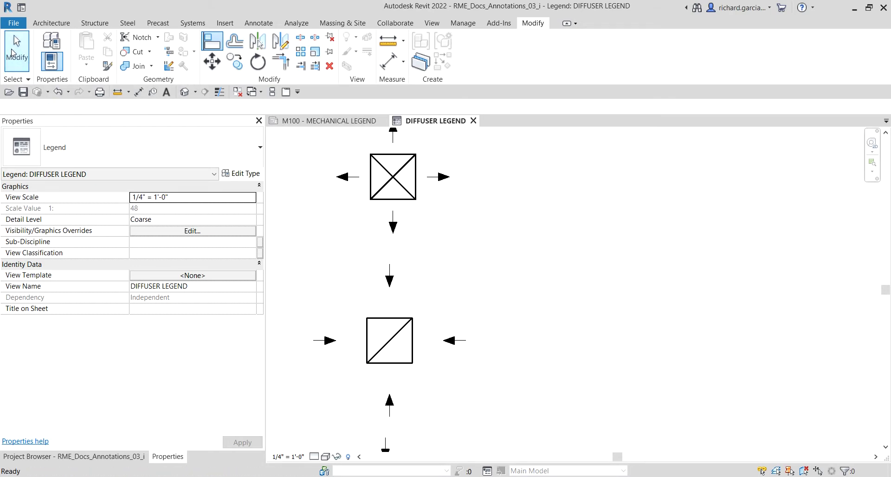
{"action": "middle_click_drag", "start_coordinate": [407, 320], "coordinate": [445, 306]}
{"action": "key", "text": "a"}
{"action": "key", "text": "a"}
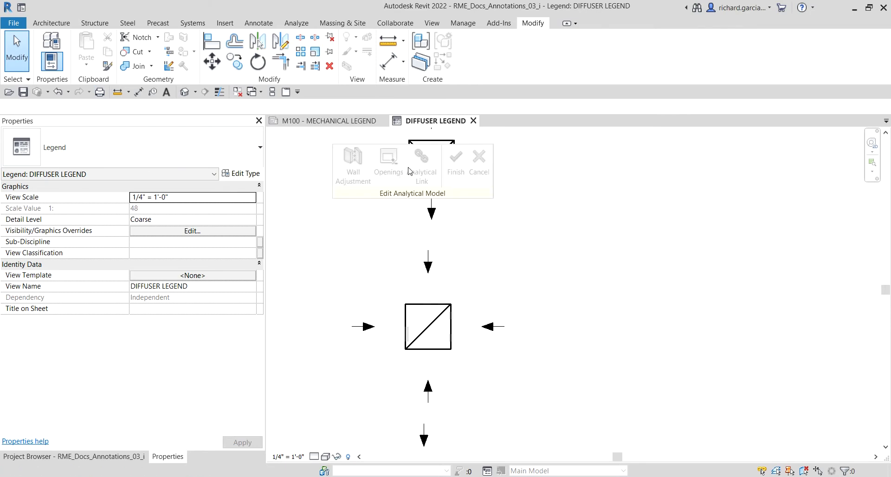
{"action": "left_click", "coordinate": [478, 156]}
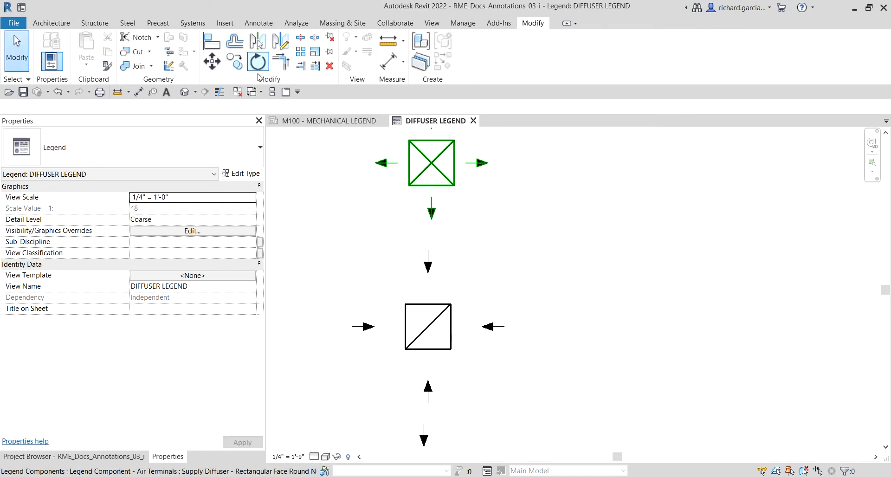
Try to align the left edges of the return diffuser and the supply diffuser symbols with the Align tool.
{"action": "key", "text": "a"}
{"action": "key", "text": "l"}
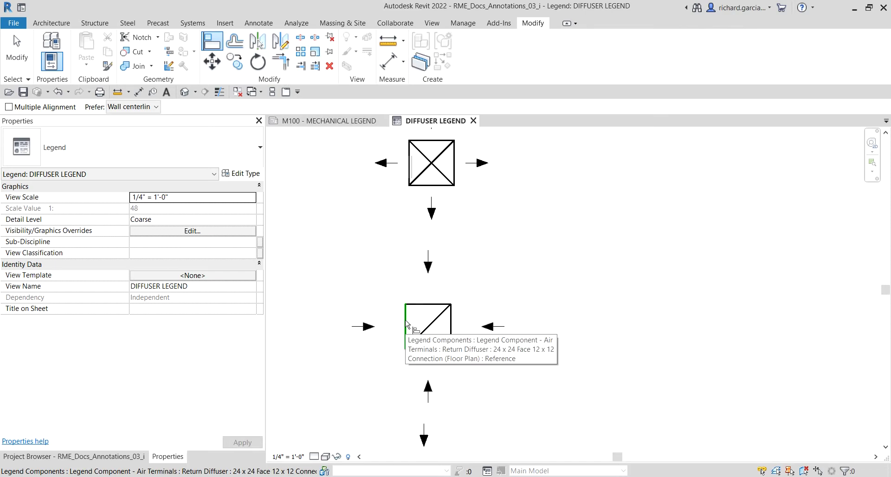
{"action": "left_click", "coordinate": [407, 324]}
{"action": "left_click", "coordinate": [409, 160]}
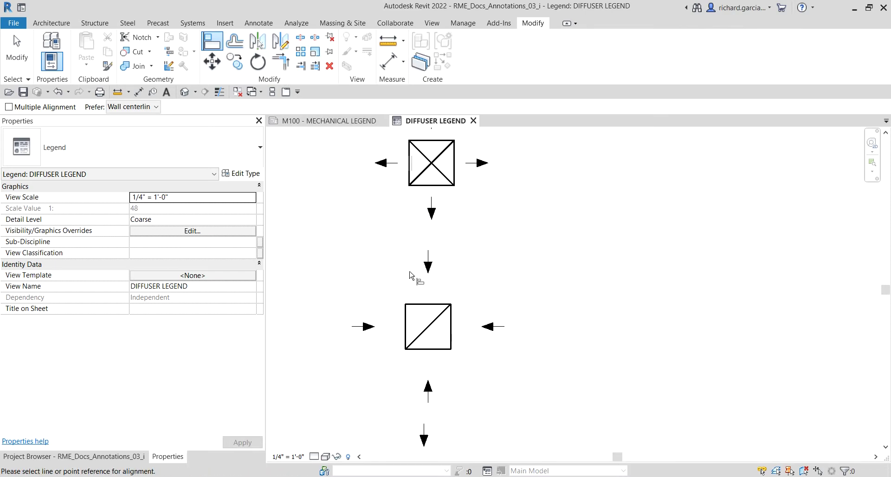
{"action": "scroll", "coordinate": [445, 313], "scroll_direction": "down", "scroll_amount": 2}
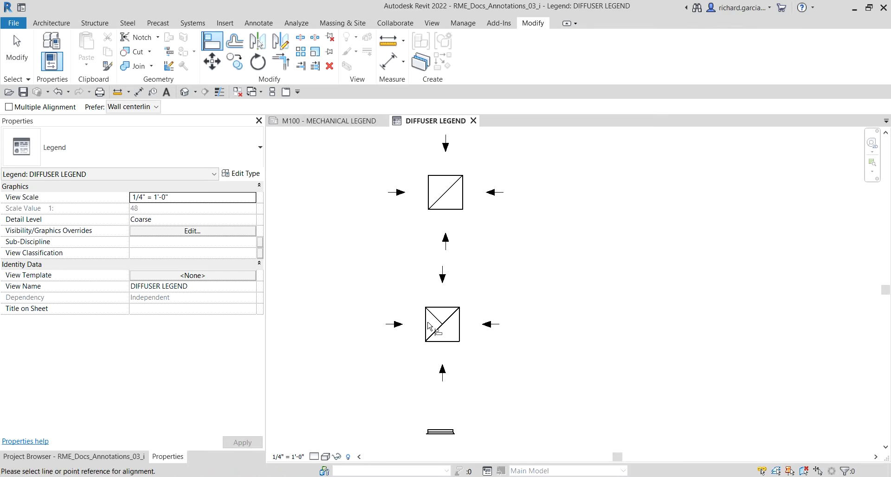
{"action": "key", "text": "Escape"}
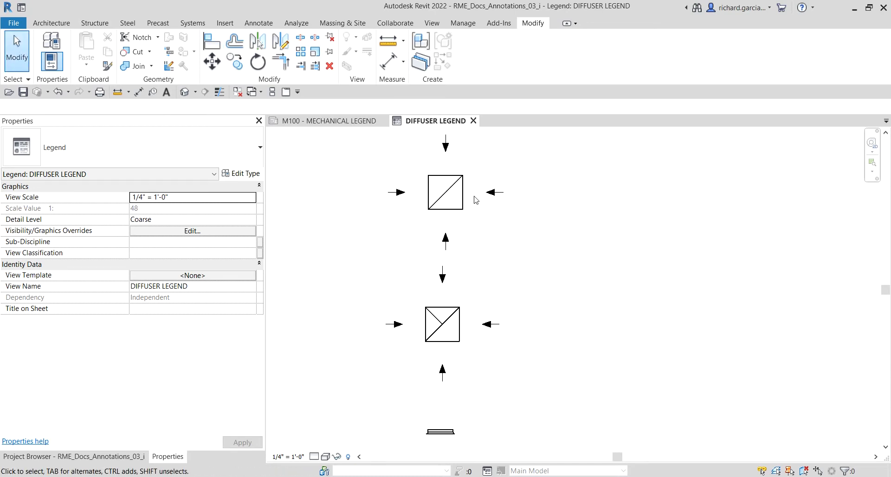
Move the return diffuser symbol slightly sideways so it lines up vertically with the supply diffuser symbol above it.
{"action": "middle_click_drag", "start_coordinate": [458, 176], "coordinate": [390, 344]}
{"action": "scroll", "coordinate": [398, 253], "scroll_direction": "up", "scroll_amount": 2}
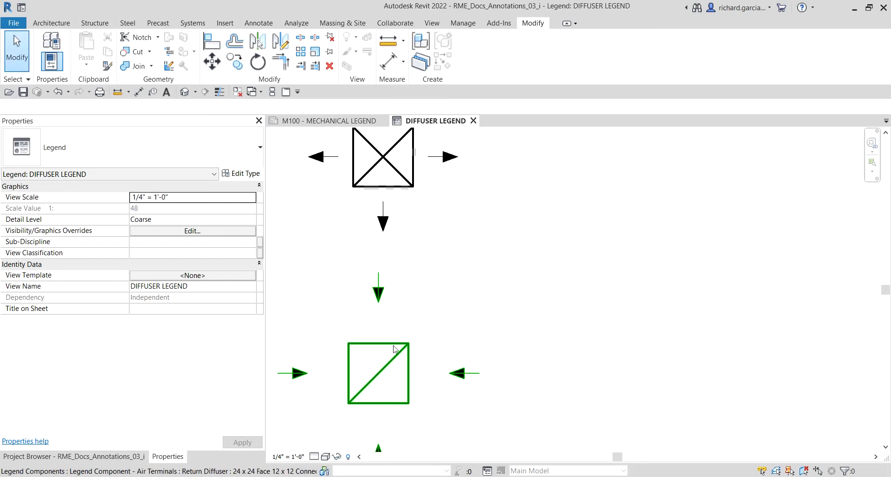
{"action": "left_click_drag", "start_coordinate": [395, 349], "coordinate": [401, 346]}
{"action": "scroll", "coordinate": [475, 334], "scroll_direction": "down", "scroll_amount": 1}
{"action": "scroll", "coordinate": [476, 334], "scroll_direction": "down", "scroll_amount": 1}
{"action": "middle_click_drag", "start_coordinate": [475, 334], "coordinate": [468, 229]}
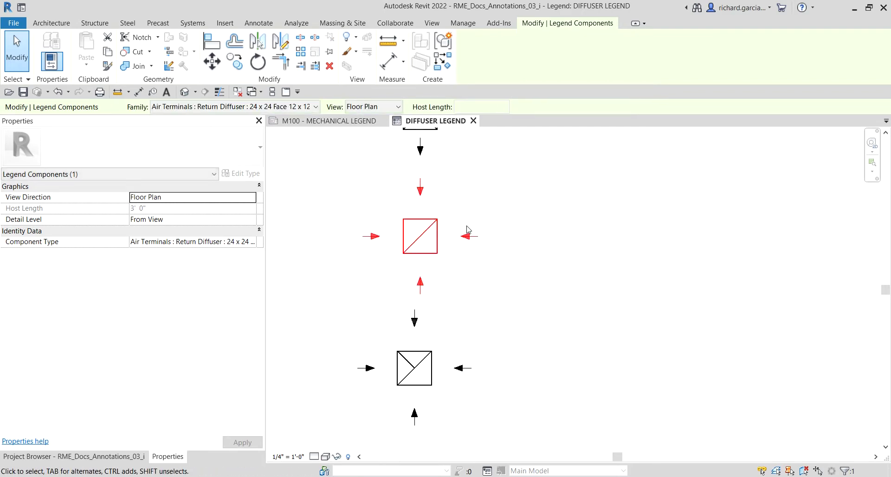
Move the exhaust grill symbol so it lines up vertically beneath the return diffuser symbol.
{"action": "left_click", "coordinate": [431, 355]}
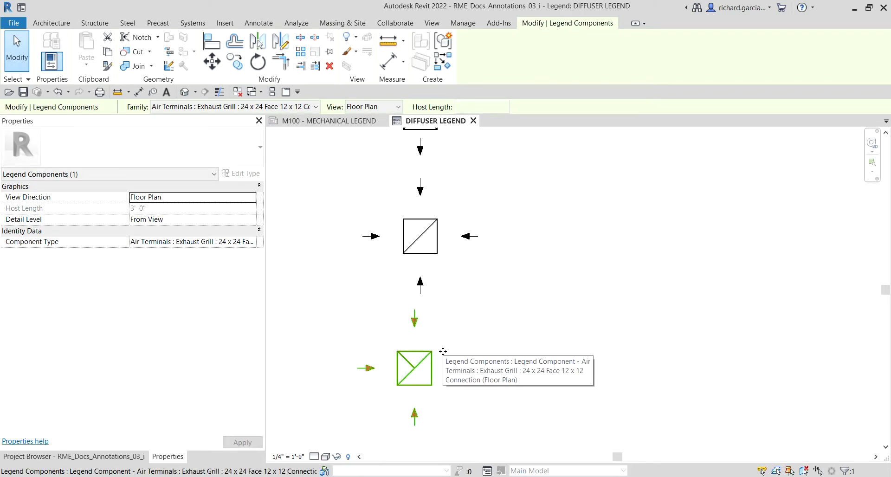
{"action": "mouse_move", "coordinate": [443, 351]}
{"action": "left_mouse_down"}
{"action": "mouse_move", "coordinate": [449, 358]}
{"action": "mouse_move", "coordinate": [439, 358]}
{"action": "left_mouse_up"}
{"action": "scroll", "coordinate": [457, 312], "scroll_direction": "down", "scroll_amount": 1}
{"action": "middle_click_drag", "start_coordinate": [457, 312], "coordinate": [497, 195]}
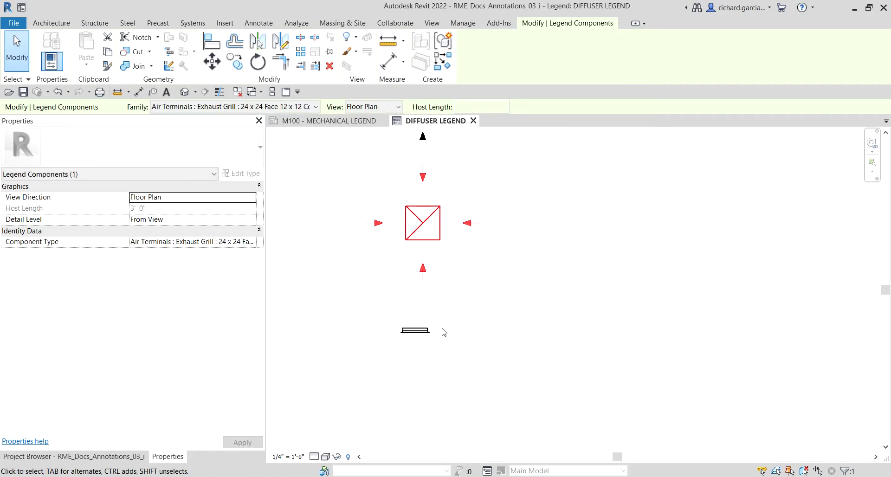
Move the sidewall supply diffuser symbol so it is centered beneath the exhaust grill symbol, and clear the selection.
{"action": "scroll", "coordinate": [432, 330], "scroll_direction": "up", "scroll_amount": 1}
{"action": "mouse_move", "coordinate": [420, 330]}
{"action": "left_mouse_down"}
{"action": "mouse_move", "coordinate": [438, 330]}
{"action": "mouse_move", "coordinate": [429, 330]}
{"action": "left_mouse_up"}
{"action": "scroll", "coordinate": [478, 316], "scroll_direction": "down", "scroll_amount": 2}
{"action": "middle_click_drag", "start_coordinate": [482, 314], "coordinate": [456, 307]}
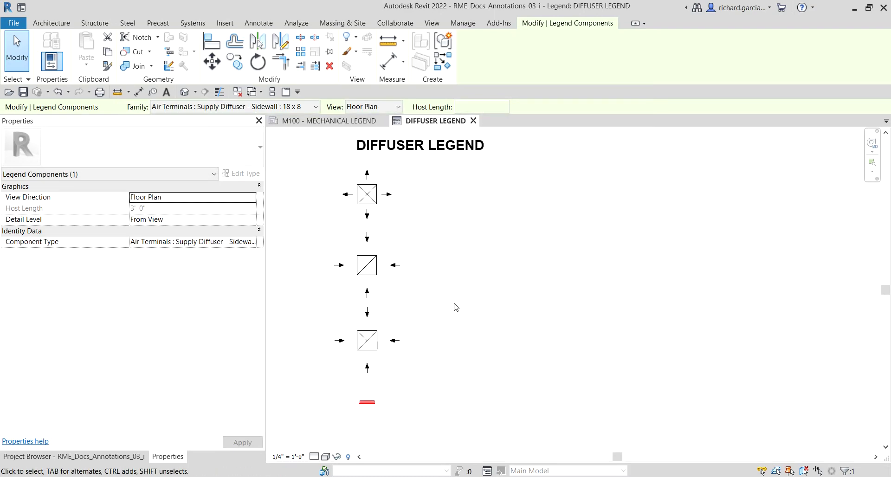
{"action": "left_click", "coordinate": [456, 306]}
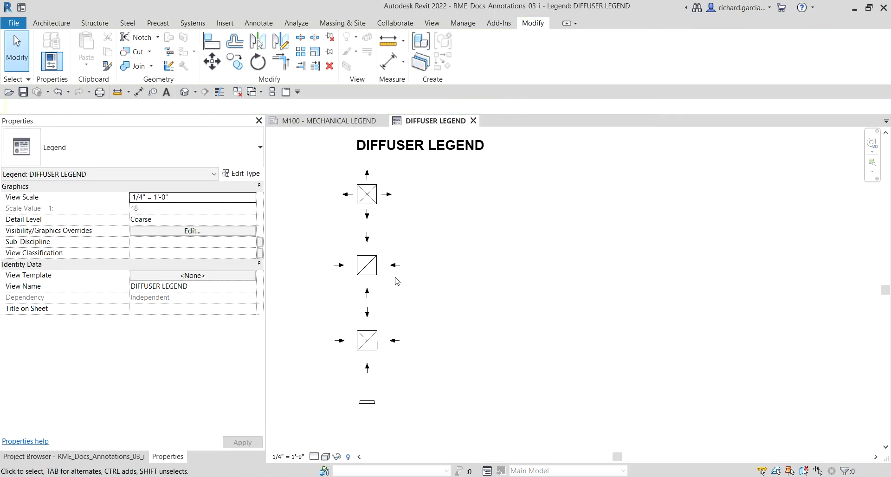
{"action": "left_click", "coordinate": [462, 194]}
{"action": "scroll", "coordinate": [370, 196], "scroll_direction": "up", "scroll_amount": 1}
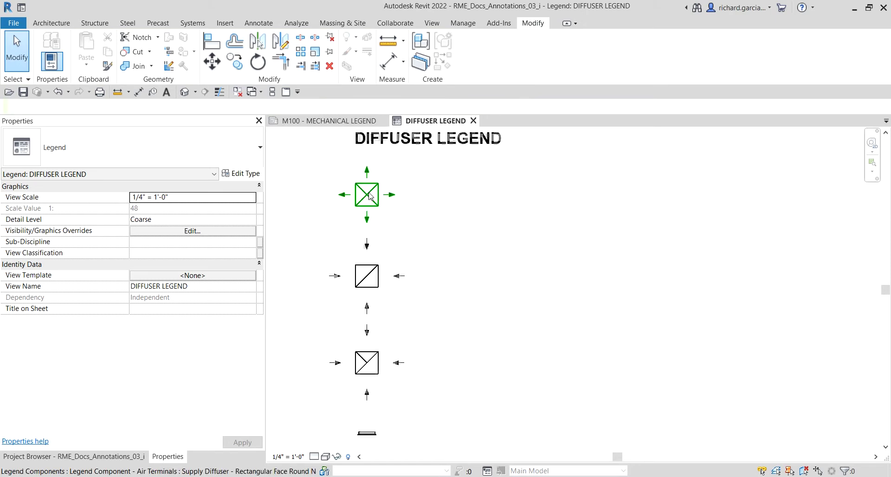
Place a 1/8" Arial text note reading "SUPPLY DIFFUSER" beside the supply diffuser symbol.
{"action": "scroll", "coordinate": [370, 196], "scroll_direction": "up", "scroll_amount": 1}
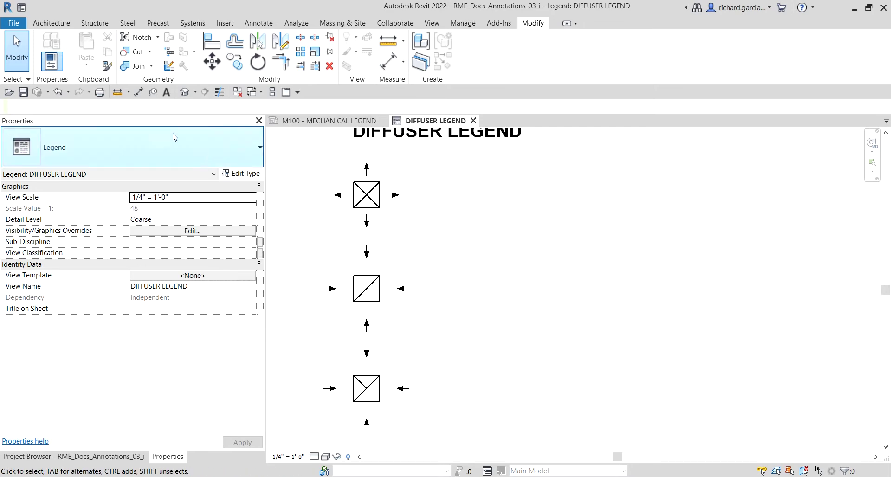
{"action": "left_click", "coordinate": [167, 93]}
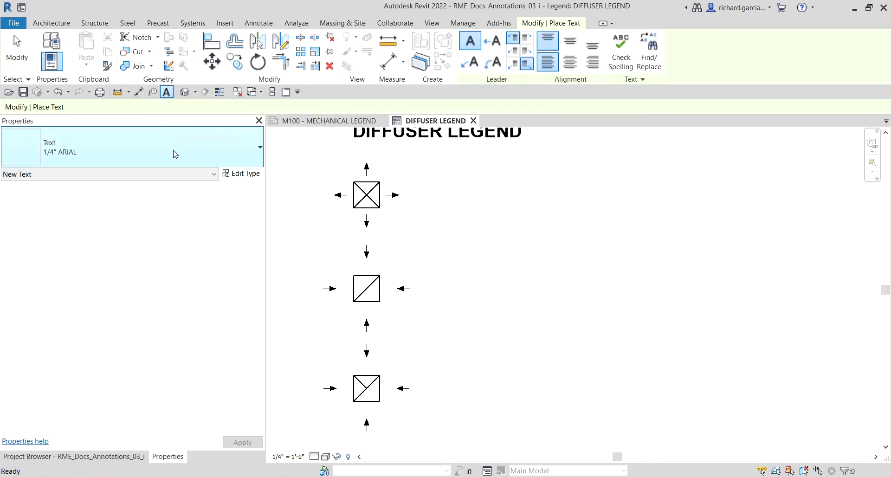
{"action": "left_click", "coordinate": [193, 149]}
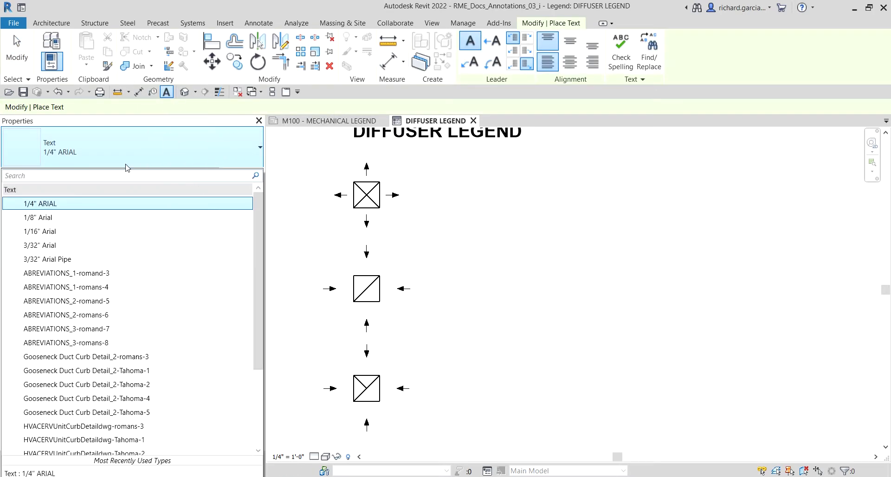
{"action": "left_click", "coordinate": [57, 221]}
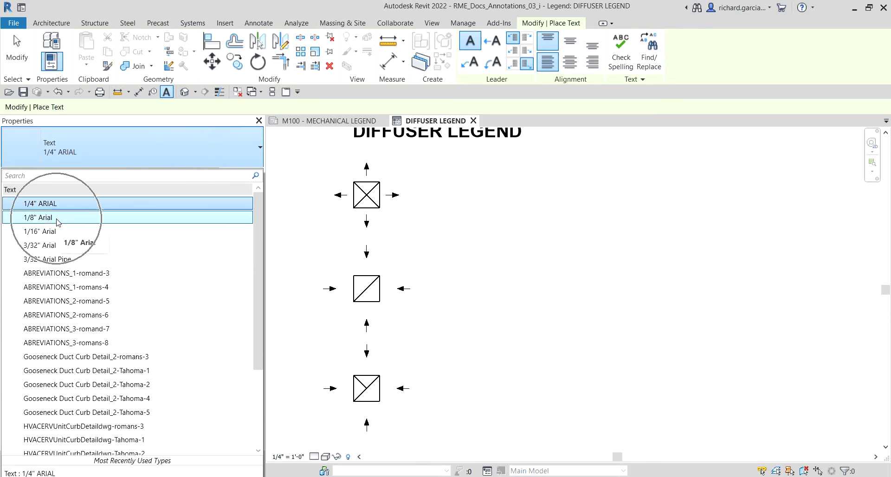
{"action": "left_click", "coordinate": [57, 219]}
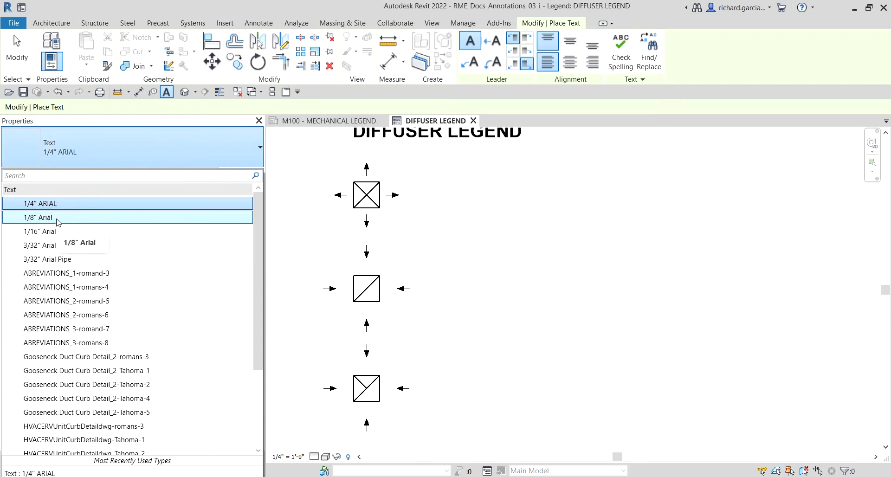
{"action": "scroll", "coordinate": [487, 194], "scroll_direction": "up", "scroll_amount": 2}
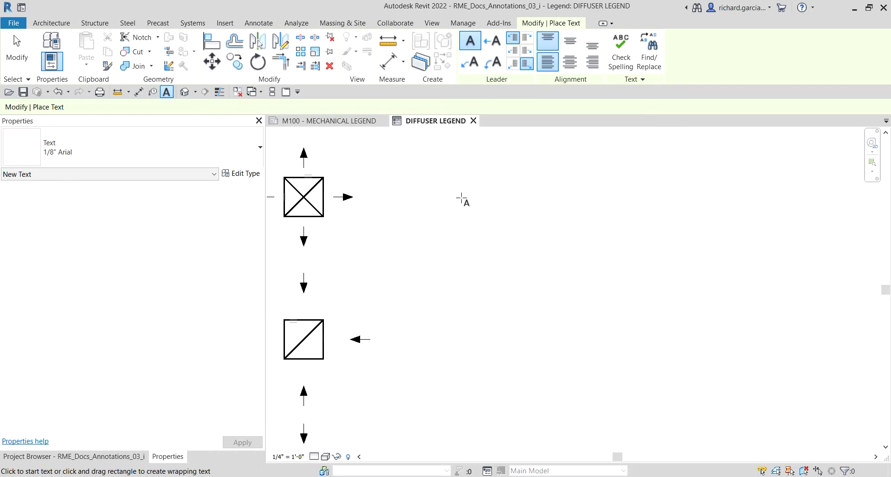
{"action": "left_click", "coordinate": [466, 195]}
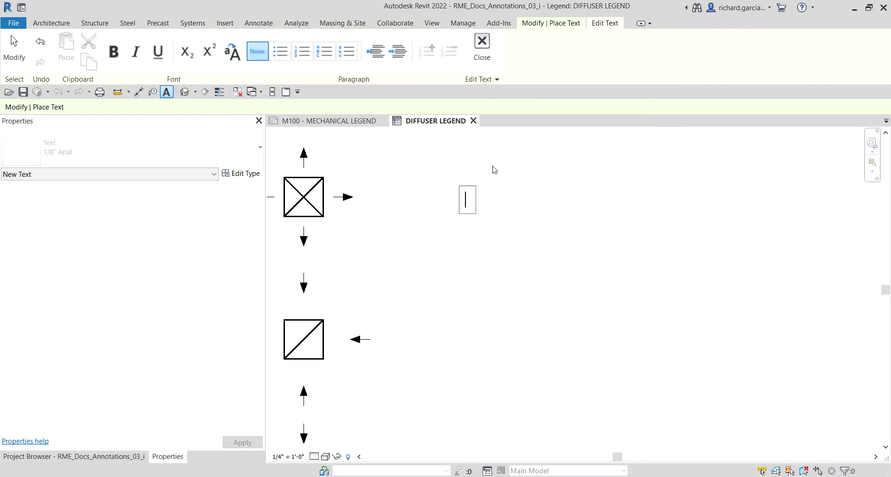
{"action": "type", "text": "SUPPLY DIFFUSER"}
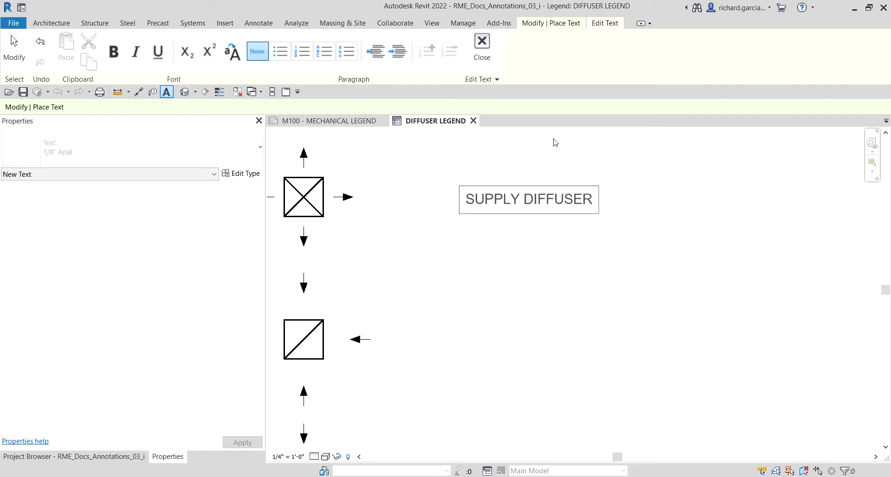
{"action": "left_click", "coordinate": [583, 325]}
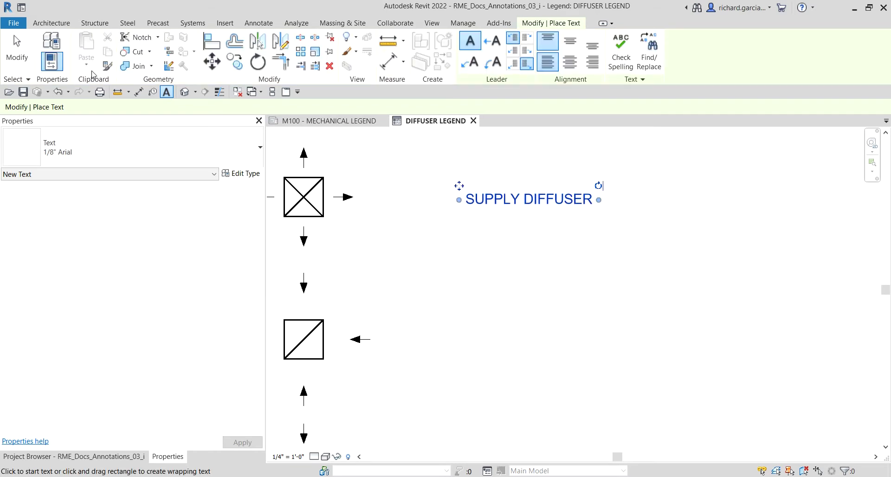
{"action": "key", "text": "Escape"}
{"action": "key", "text": "Escape"}
Nudge the SUPPLY DIFFUSER label closer to its symbol and slightly up so it is level with the symbol's center.
{"action": "scroll", "coordinate": [575, 278], "scroll_direction": "down", "scroll_amount": 2}
{"action": "middle_click_drag", "start_coordinate": [510, 265], "coordinate": [601, 258]}
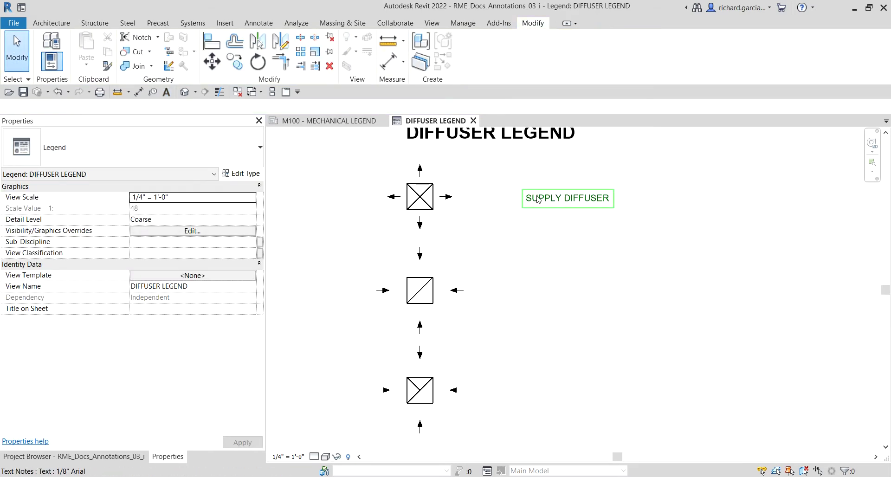
{"action": "left_click", "coordinate": [564, 191]}
{"action": "scroll", "coordinate": [559, 297], "scroll_direction": "up", "scroll_amount": 3}
{"action": "key", "text": "Left"}
{"action": "key", "text": "Left"}
{"action": "key", "text": "Left"}
{"action": "key", "text": "Left"}
{"action": "key", "text": "Left"}
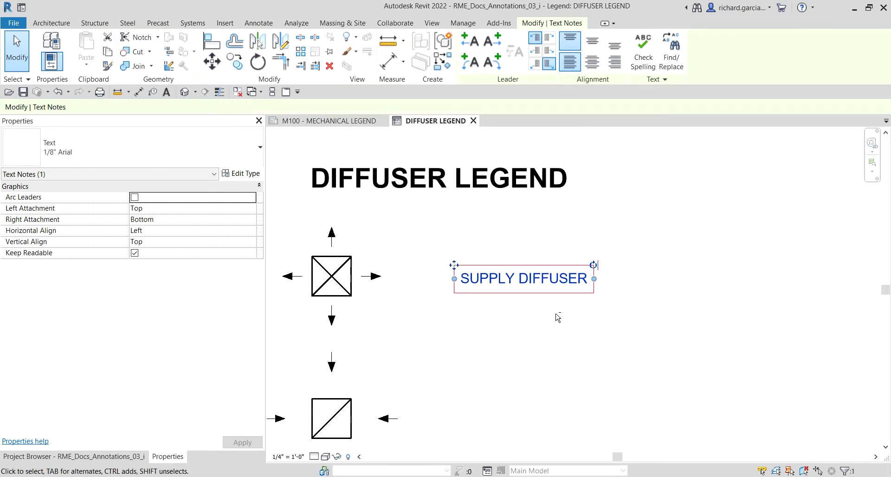
{"action": "key", "text": "Up"}
{"action": "key", "text": "Left"}
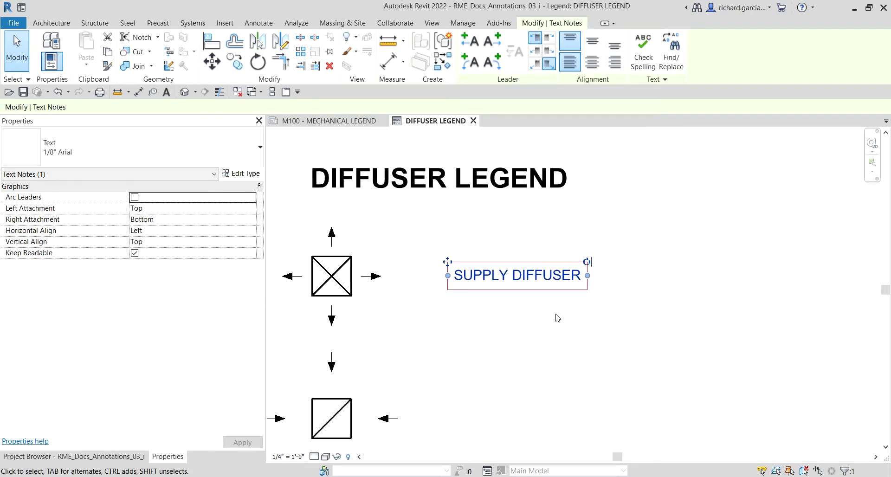
{"action": "key", "text": "Escape"}
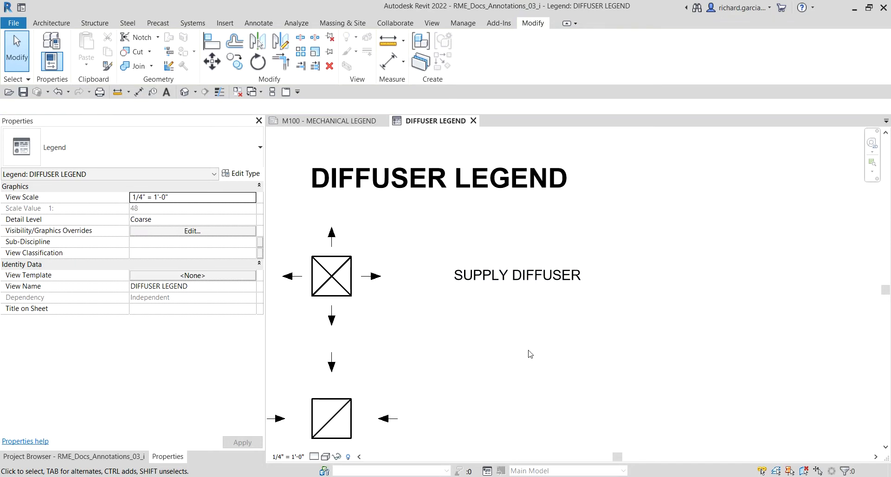
Copy the SUPPLY DIFFUSER label with multiple copies straight down beside the return diffuser, exhaust grill and sidewall supply diffuser symbols.
{"action": "middle_click_drag", "start_coordinate": [531, 354], "coordinate": [559, 333]}
{"action": "left_click", "coordinate": [519, 258]}
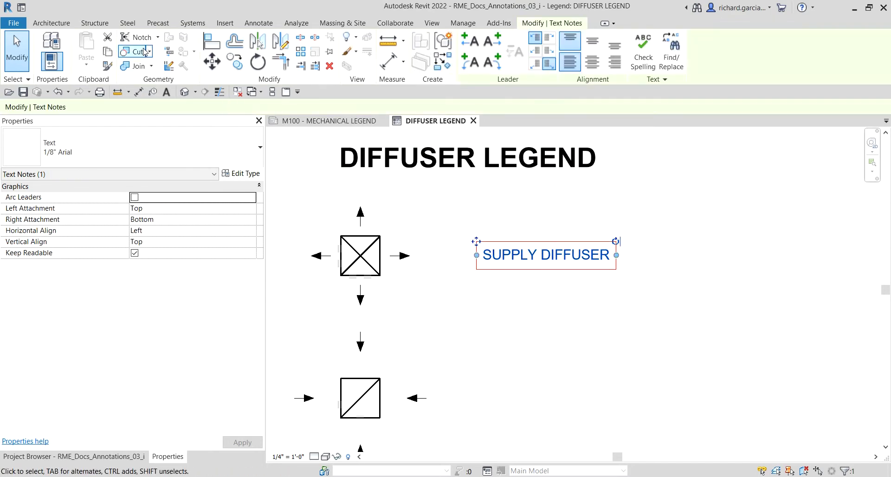
{"action": "left_click", "coordinate": [238, 65]}
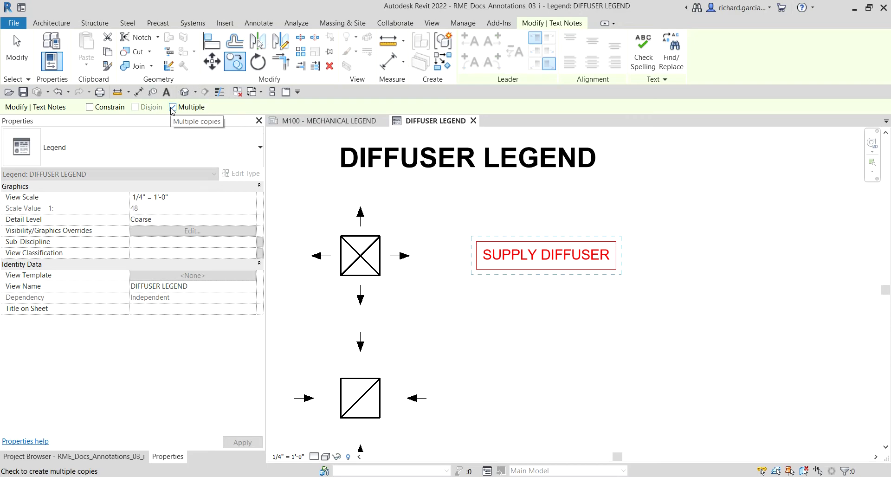
{"action": "left_click", "coordinate": [381, 276]}
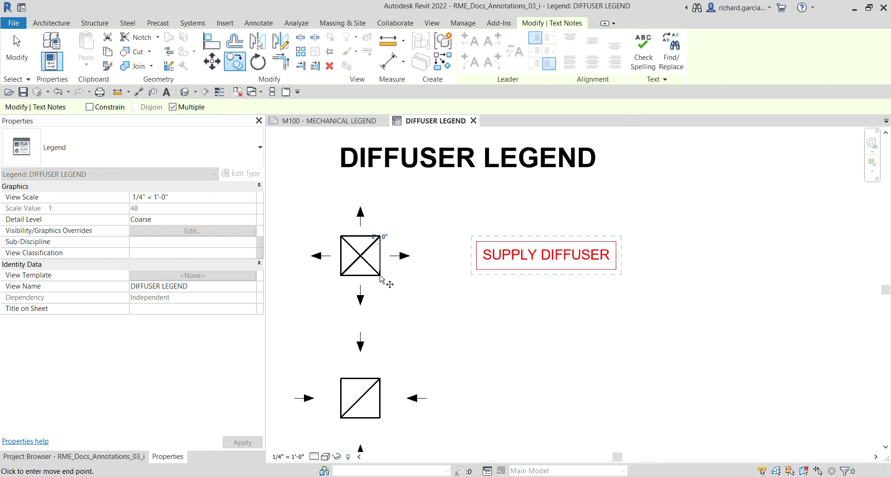
{"action": "middle_click_drag", "start_coordinate": [407, 378], "coordinate": [411, 297]}
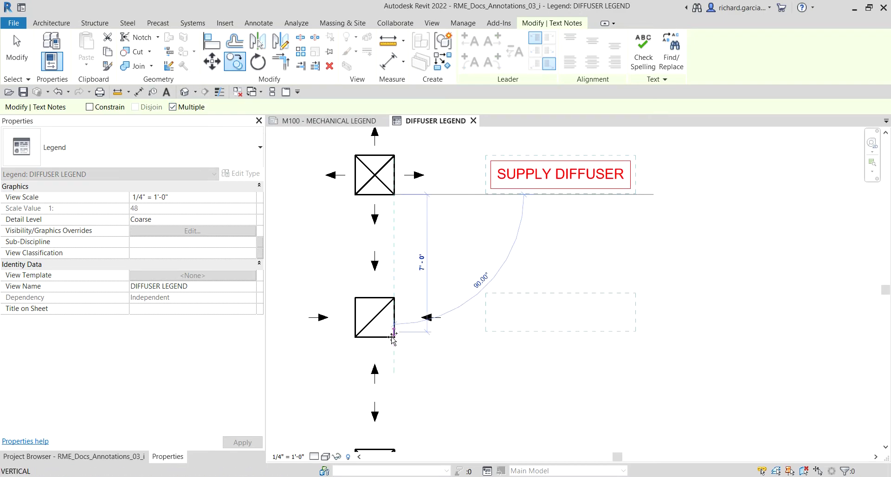
{"action": "scroll", "coordinate": [395, 335], "scroll_direction": "up", "scroll_amount": 3}
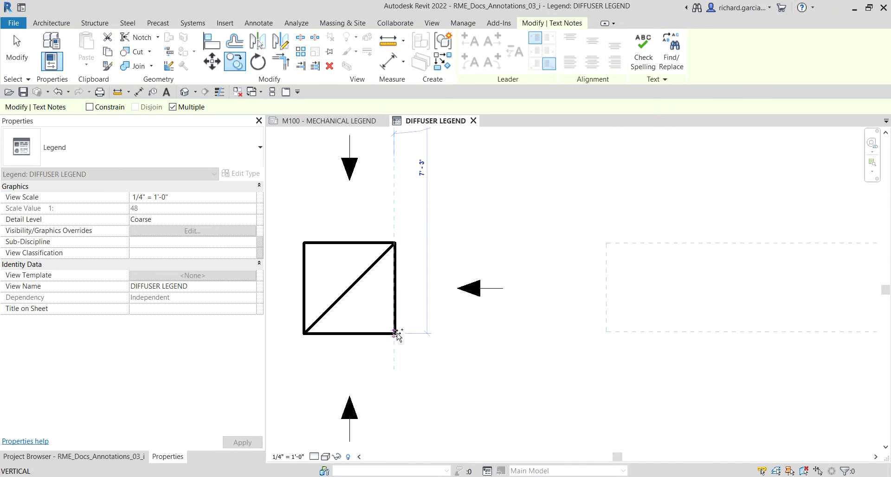
{"action": "scroll", "coordinate": [436, 307], "scroll_direction": "down", "scroll_amount": 3}
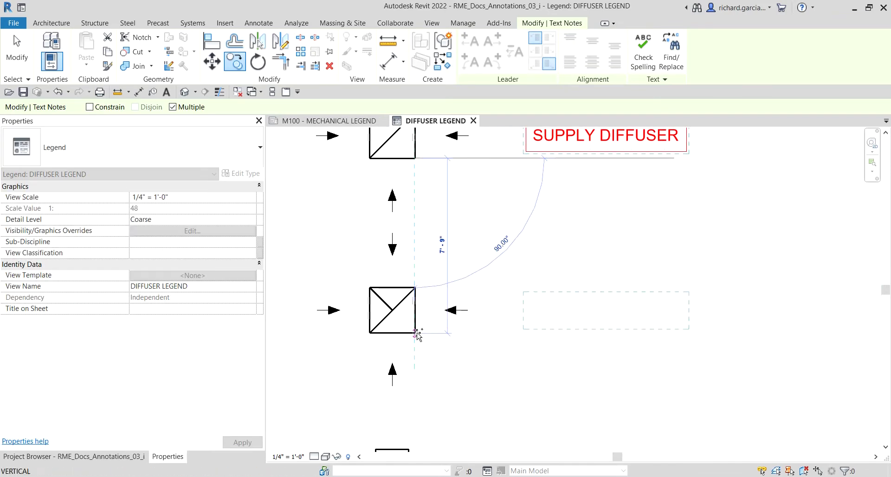
{"action": "middle_click_drag", "start_coordinate": [443, 352], "coordinate": [462, 214]}
{"action": "scroll", "coordinate": [440, 272], "scroll_direction": "up", "scroll_amount": 3}
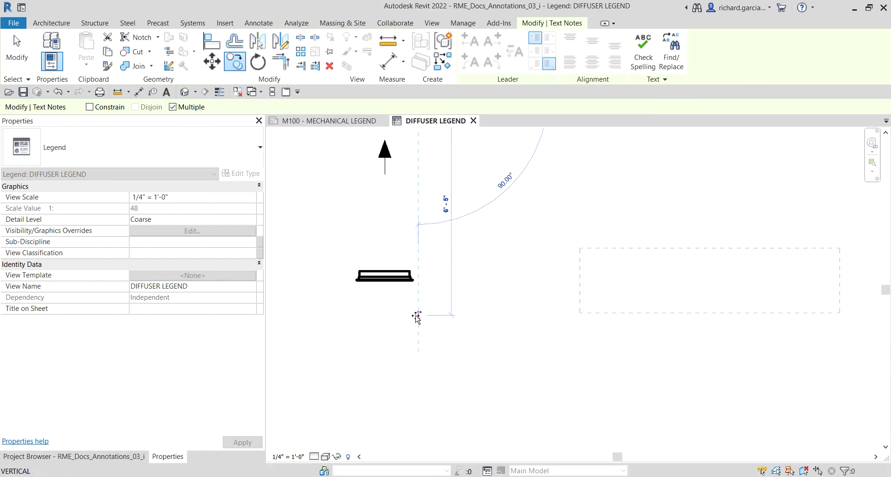
{"action": "left_click", "coordinate": [416, 313]}
{"action": "scroll", "coordinate": [513, 202], "scroll_direction": "down", "scroll_amount": 4}
{"action": "key", "text": "Escape"}
{"action": "scroll", "coordinate": [602, 278], "scroll_direction": "down", "scroll_amount": 3}
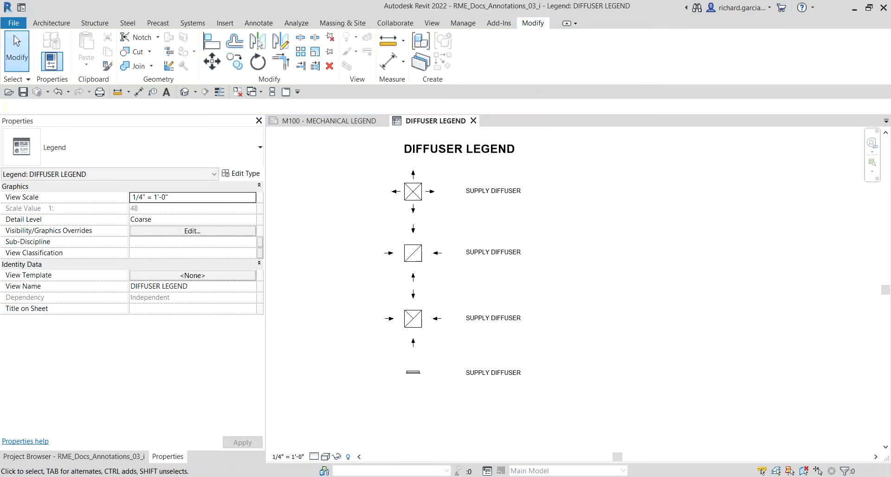
Change the label beside the return diffuser symbol to "RETURN DIFFUSER".
{"action": "scroll", "coordinate": [497, 258], "scroll_direction": "up", "scroll_amount": 3}
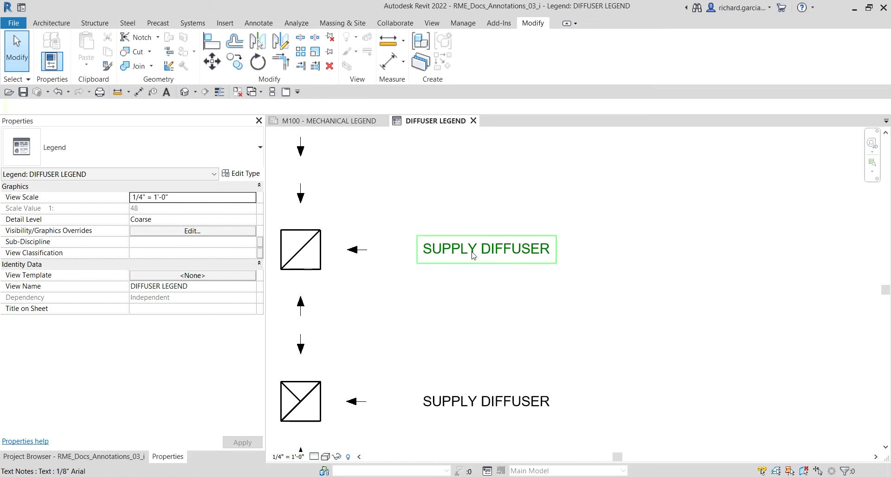
{"action": "double_click", "coordinate": [471, 254]}
{"action": "left_click_drag", "start_coordinate": [477, 253], "coordinate": [384, 253]}
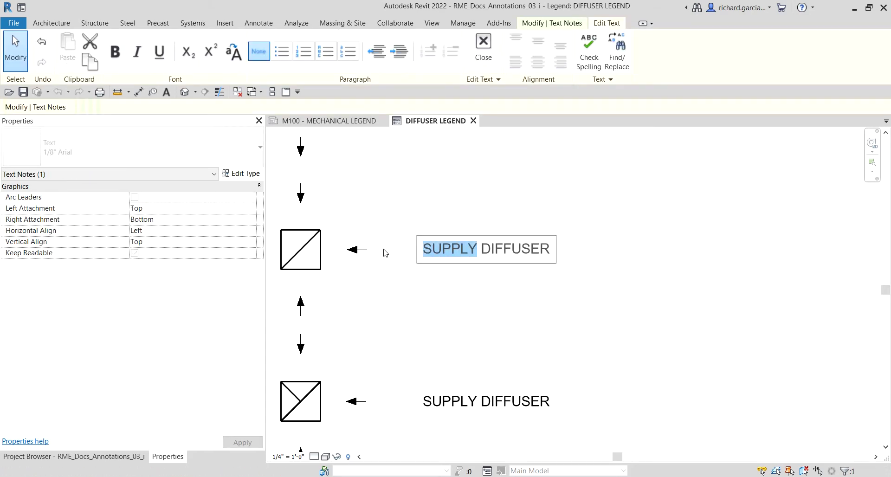
{"action": "key", "text": "BackSpace"}
{"action": "type", "text": "RETUR"}
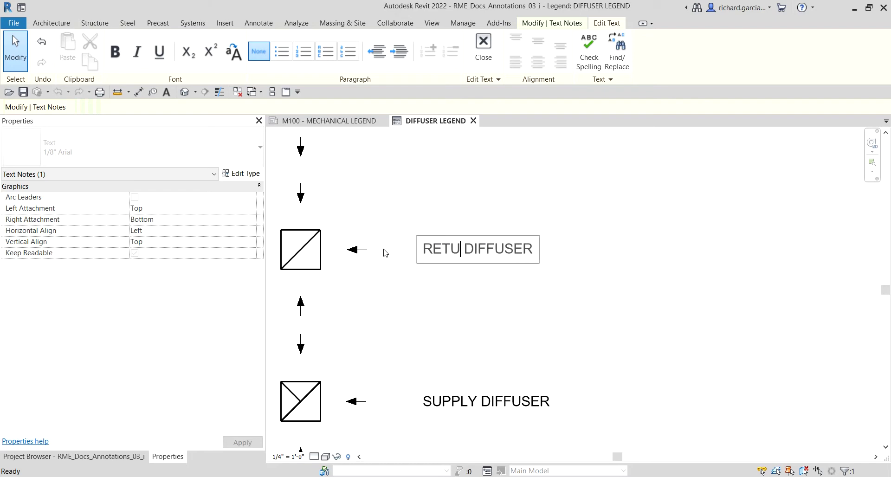
{"action": "type", "text": "N"}
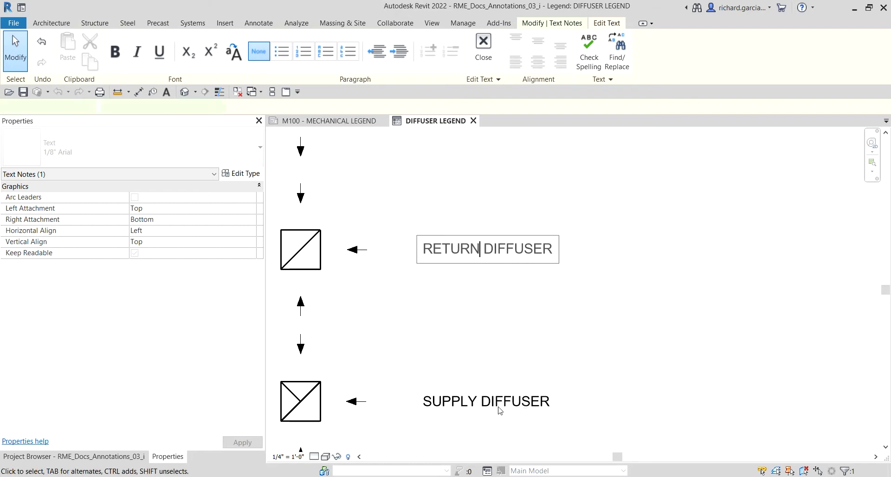
Replace the text of the label beside the exhaust grill symbol with "EXHAUST GRILL".
{"action": "left_click", "coordinate": [458, 408]}
{"action": "double_click", "coordinate": [457, 407]}
{"action": "scroll", "coordinate": [459, 410], "scroll_direction": "up", "scroll_amount": 2}
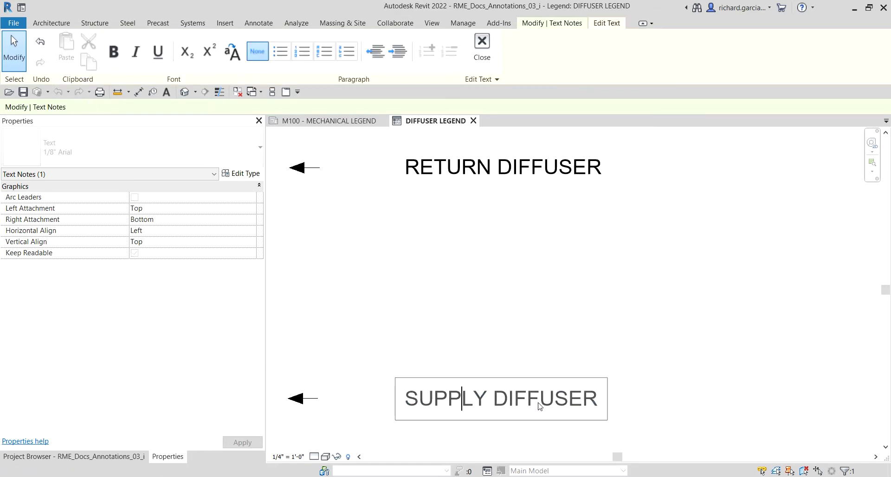
{"action": "key", "text": "ctrl+a"}
{"action": "type", "text": "EXHA"}
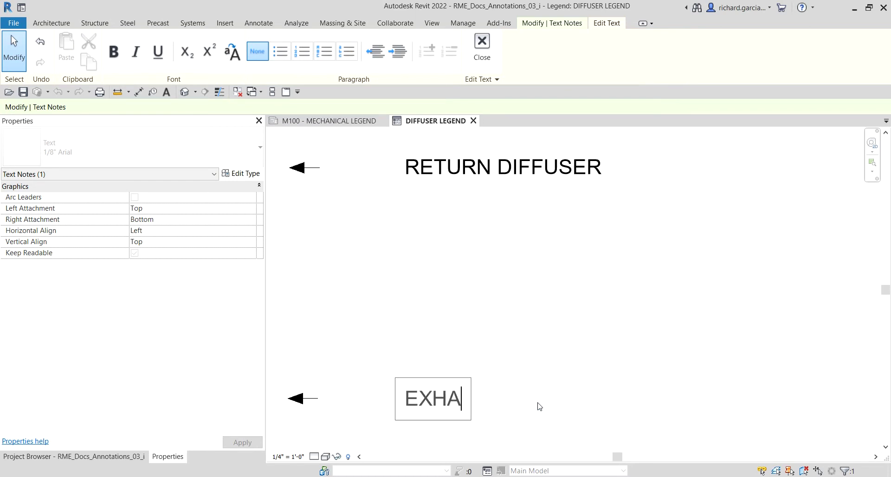
{"action": "type", "text": "UST GRILL"}
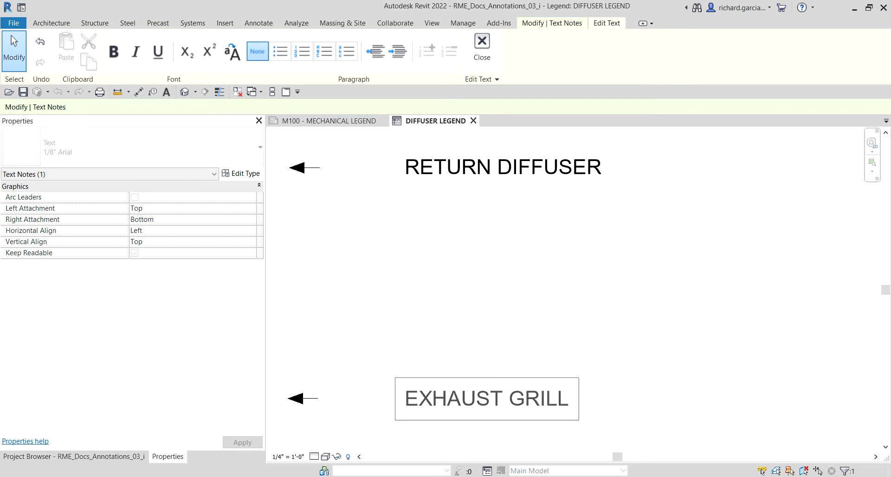
{"action": "left_click", "coordinate": [696, 328]}
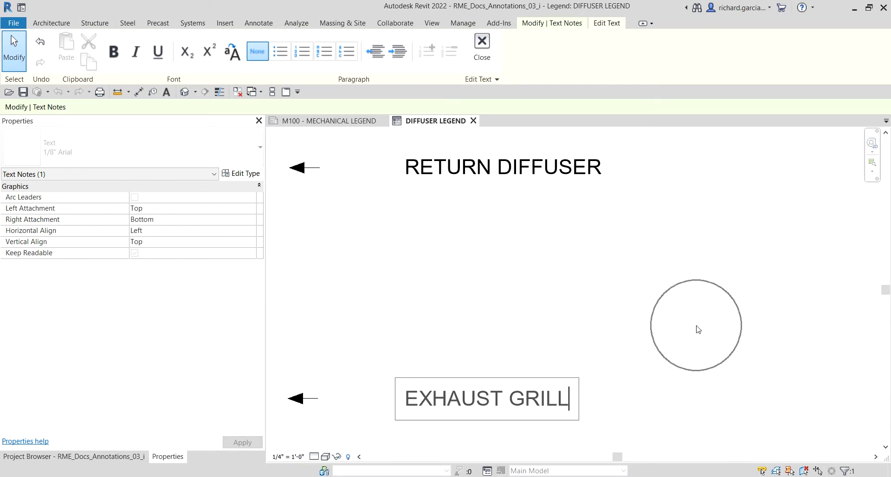
Replace the text of the lowest label, beside the sidewall diffuser symbol, with "SIDEWALL SUPPLY DIFFUSER".
{"action": "scroll", "coordinate": [628, 342], "scroll_direction": "down", "scroll_amount": 2}
{"action": "middle_click_drag", "start_coordinate": [628, 342], "coordinate": [623, 160]}
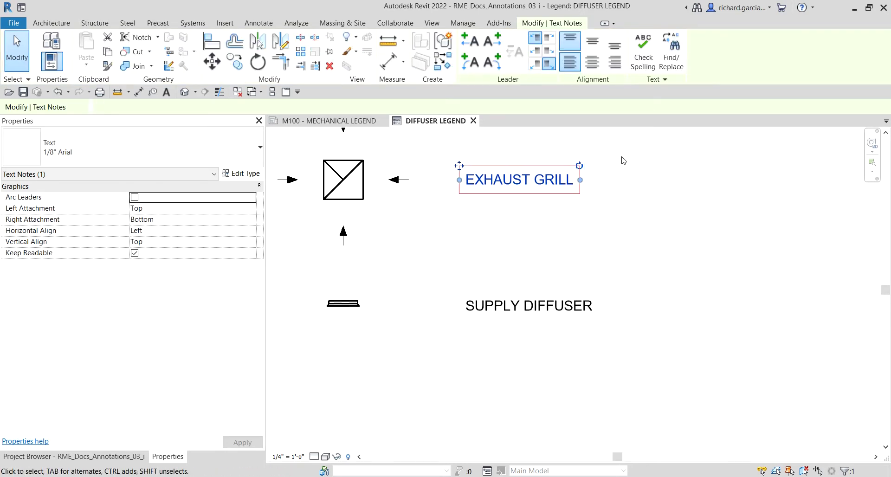
{"action": "left_click", "coordinate": [521, 316]}
{"action": "left_click", "coordinate": [521, 316]}
{"action": "key", "text": "ctrl+a"}
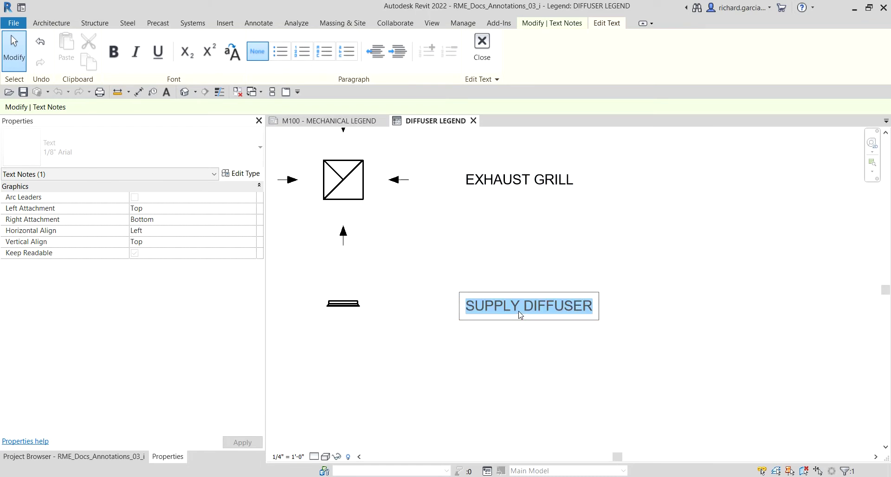
{"action": "type", "text": "SIDEWALL"}
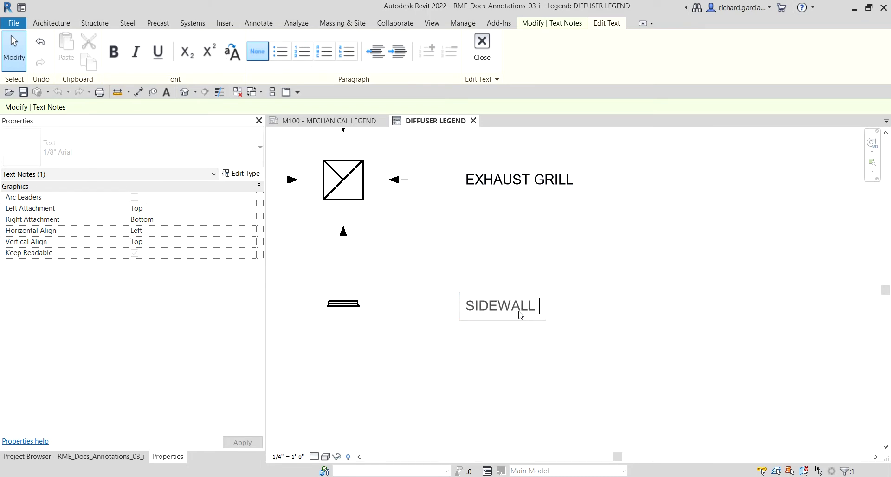
{"action": "type", "text": " SUPPY"}
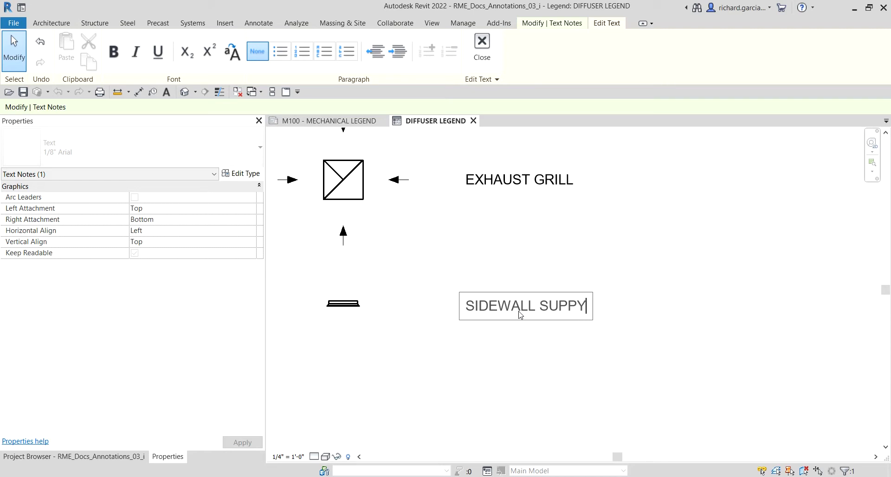
{"action": "key", "text": "BackSpace"}
{"action": "type", "text": "LY D"}
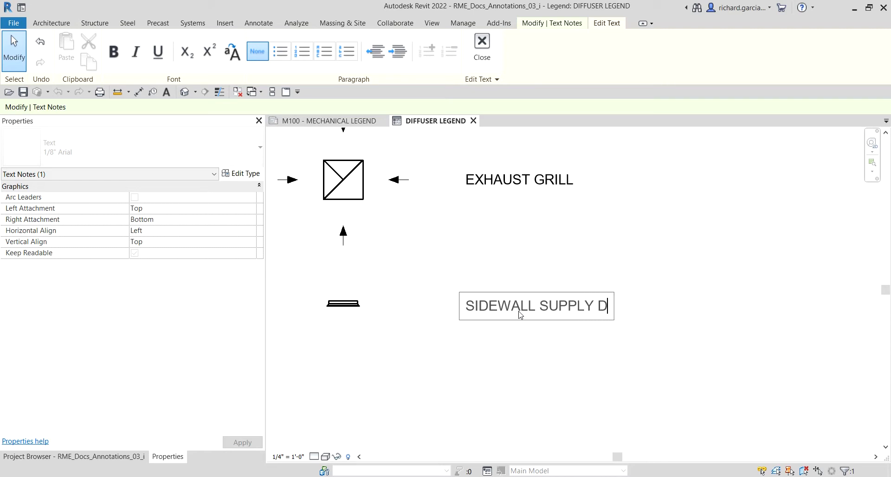
{"action": "type", "text": "IFFUSER"}
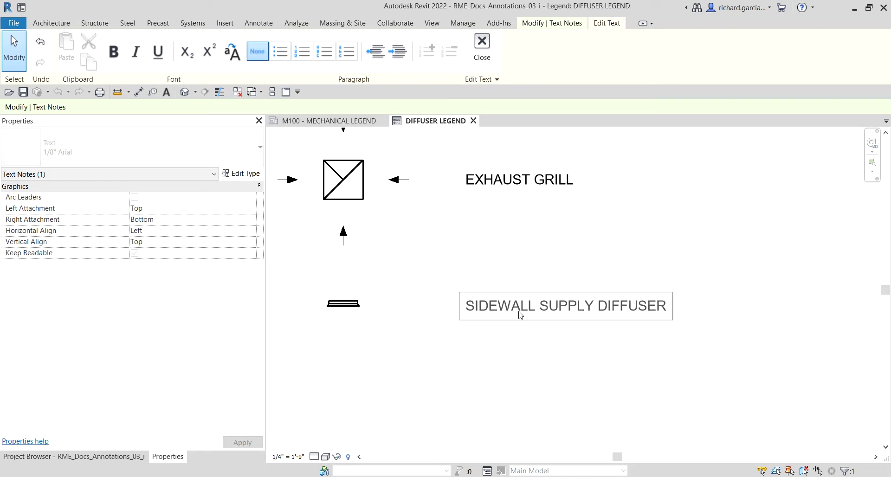
Finish editing the SIDEWALL SUPPLY DIFFUSER label and clear the selection.
{"action": "left_click", "coordinate": [695, 253]}
{"action": "scroll", "coordinate": [657, 250], "scroll_direction": "down", "scroll_amount": 3}
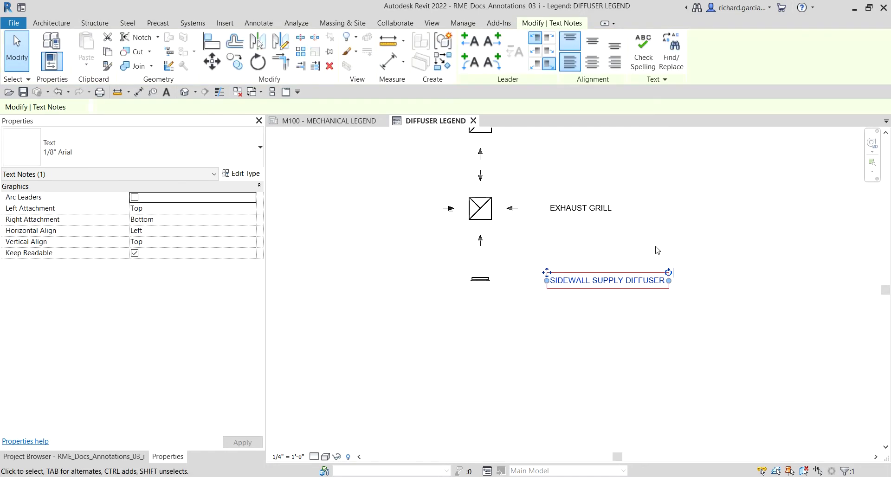
{"action": "left_click", "coordinate": [17, 51]}
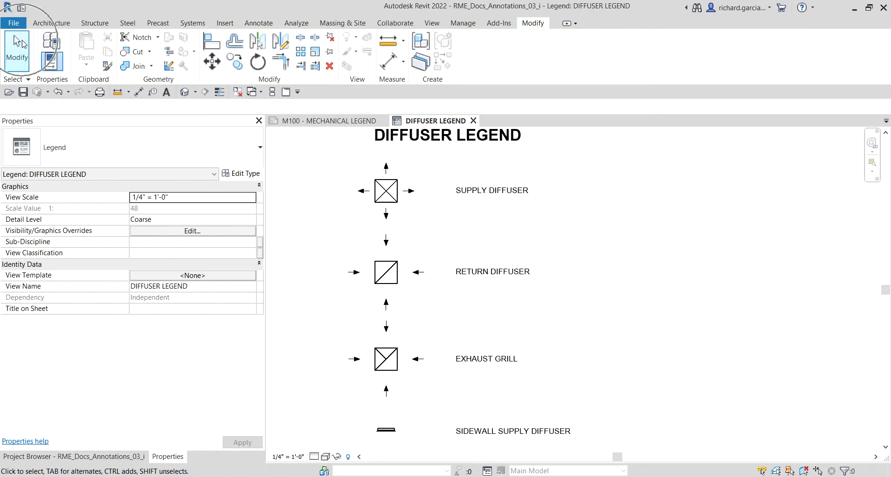
{"action": "scroll", "coordinate": [457, 195], "scroll_direction": "down", "scroll_amount": 2}
{"action": "middle_click_drag", "start_coordinate": [532, 276], "coordinate": [551, 252]}
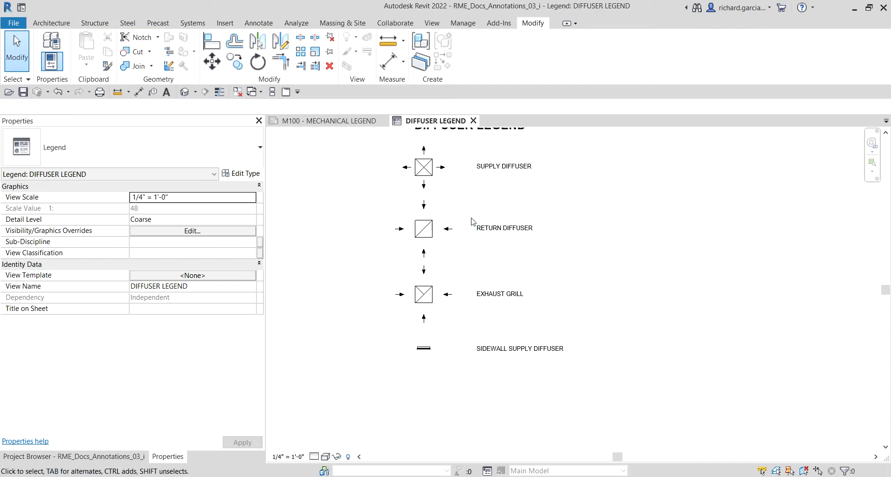
{"action": "scroll", "coordinate": [475, 210], "scroll_direction": "down", "scroll_amount": 1}
{"action": "middle_click_drag", "start_coordinate": [477, 211], "coordinate": [470, 234]}
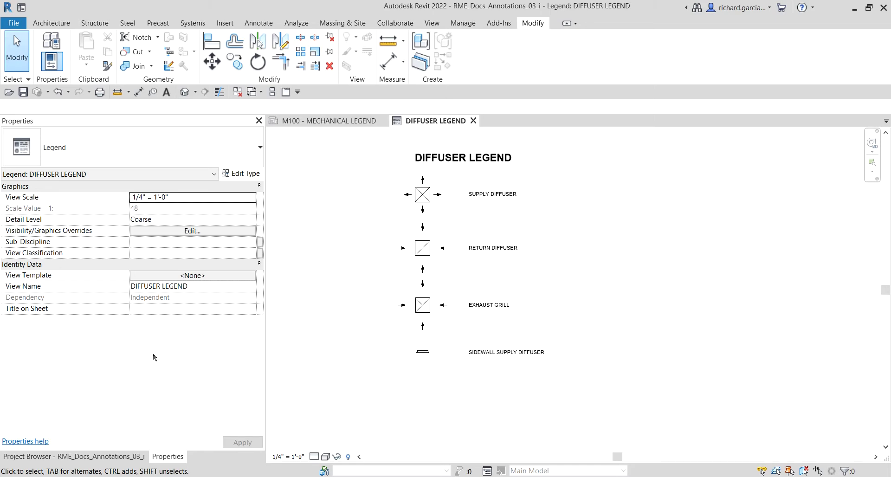
Examine which legends are placed on sheet M100 - MECHANICAL LEGEND in the project browser.
{"action": "left_click", "coordinate": [71, 456]}
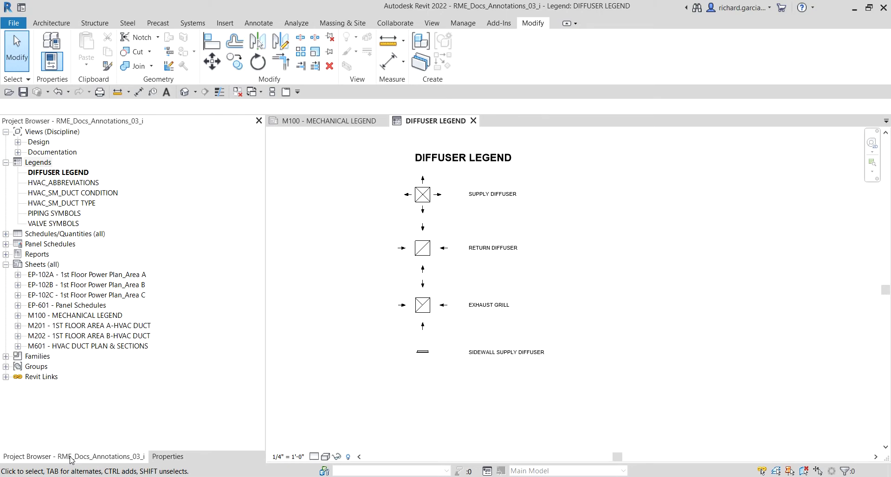
{"action": "left_click", "coordinate": [19, 316]}
{"action": "left_click", "coordinate": [18, 315]}
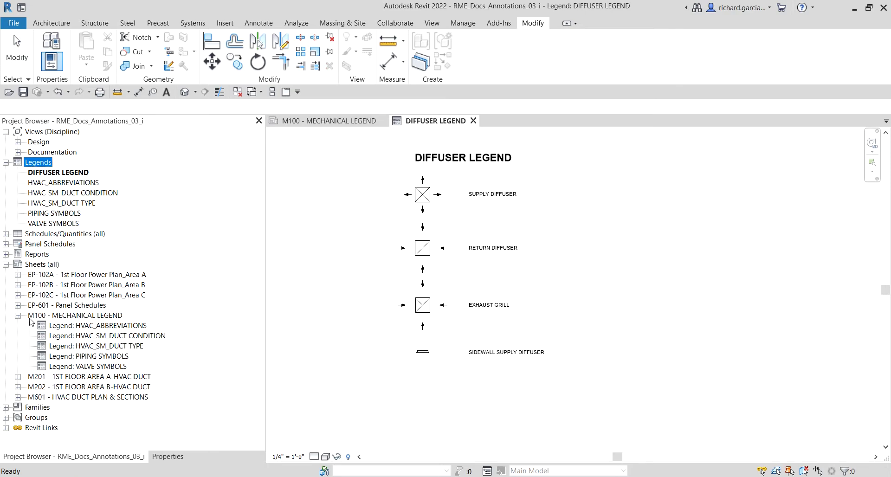
{"action": "left_click", "coordinate": [87, 318]}
{"action": "left_click", "coordinate": [89, 338]}
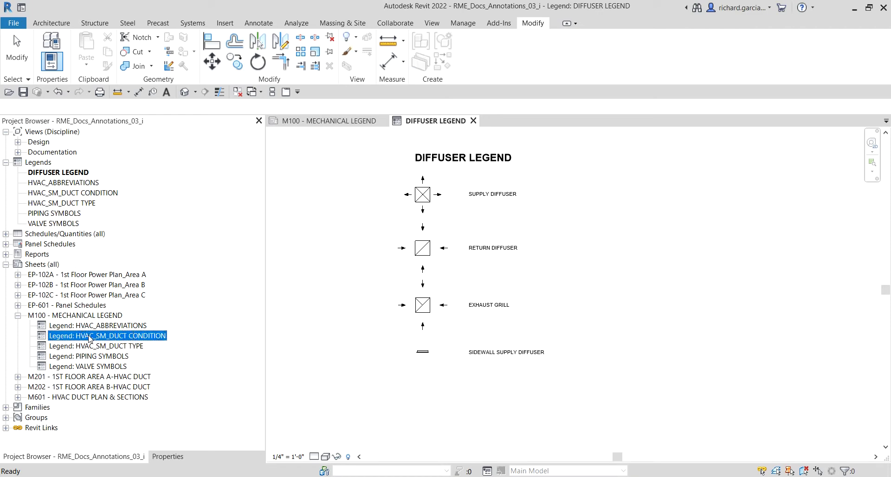
Open the HVAC_SM_DUCT CONDITION legend view.
{"action": "left_click", "coordinate": [77, 194]}
{"action": "left_click", "coordinate": [77, 194]}
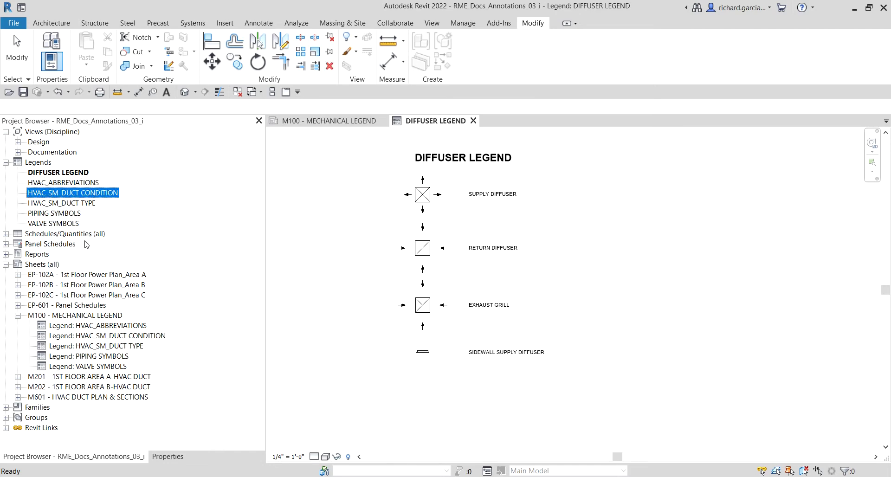
{"action": "left_click", "coordinate": [94, 322]}
{"action": "left_click", "coordinate": [94, 320]}
{"action": "double_click", "coordinate": [75, 198]}
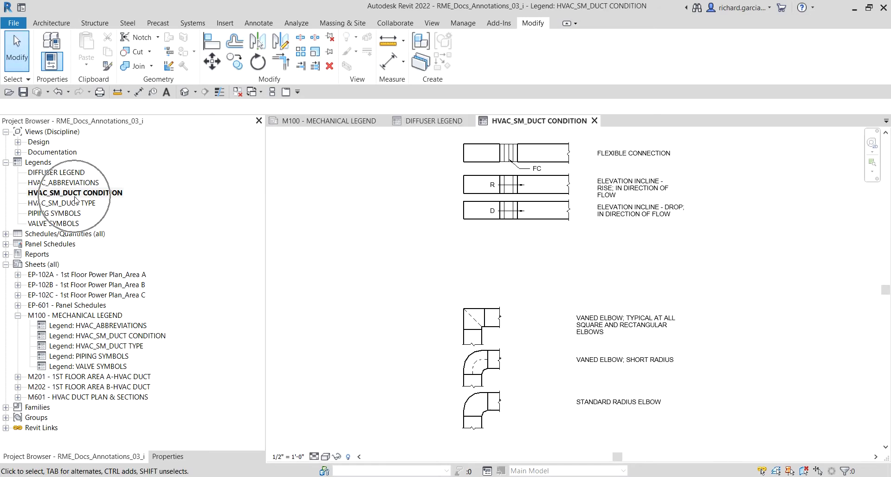
Copy the ELEVATION INCLINE - DROP duct symbol and its label straight down, using the spacing between the R and D ducts.
{"action": "scroll", "coordinate": [571, 258], "scroll_direction": "down", "scroll_amount": 3}
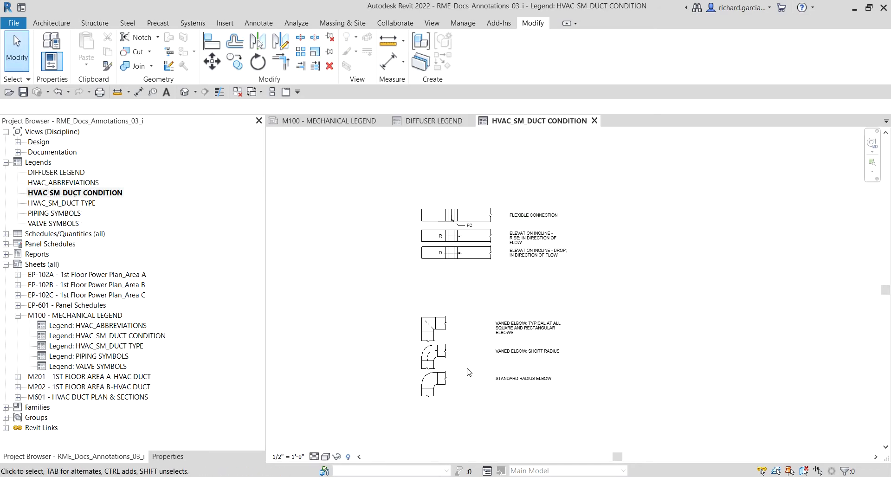
{"action": "scroll", "coordinate": [496, 247], "scroll_direction": "up", "scroll_amount": 3}
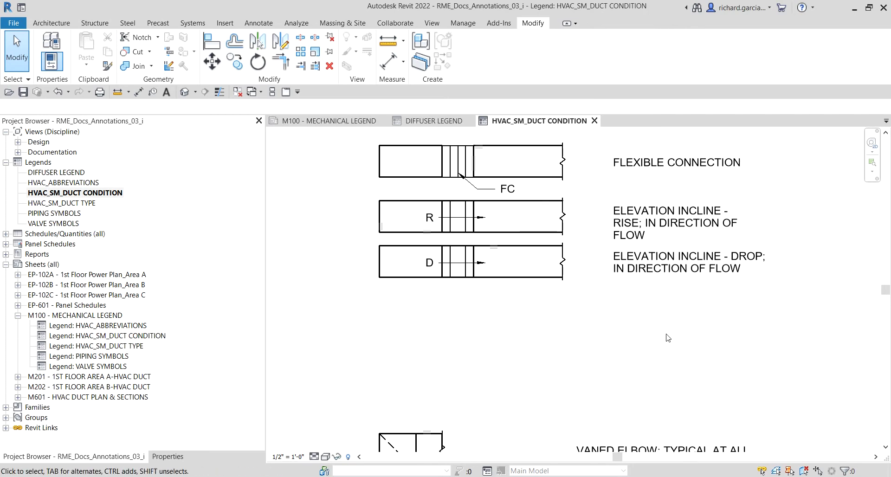
{"action": "left_click_drag", "start_coordinate": [545, 300], "coordinate": [383, 273]}
{"action": "scroll", "coordinate": [365, 232], "scroll_direction": "up", "scroll_amount": 1}
{"action": "left_click_drag", "start_coordinate": [345, 240], "coordinate": [632, 334]}
{"action": "scroll", "coordinate": [557, 302], "scroll_direction": "down", "scroll_amount": 2}
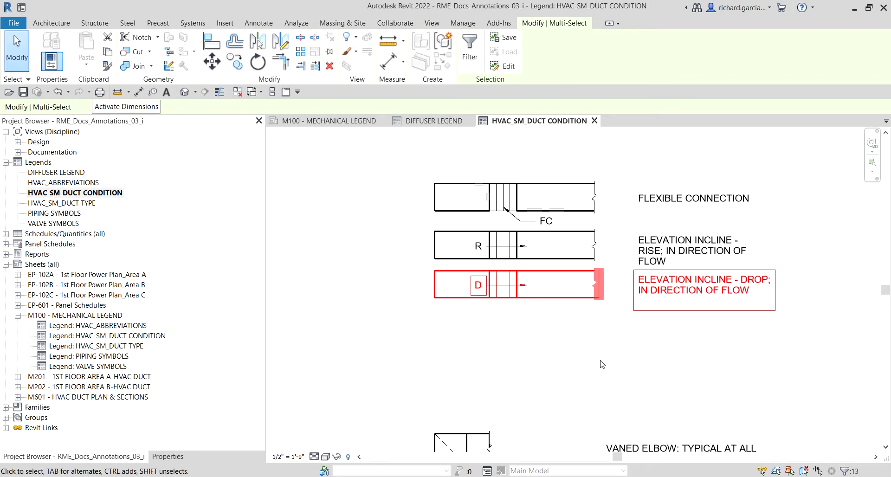
{"action": "scroll", "coordinate": [459, 250], "scroll_direction": "up", "scroll_amount": 1}
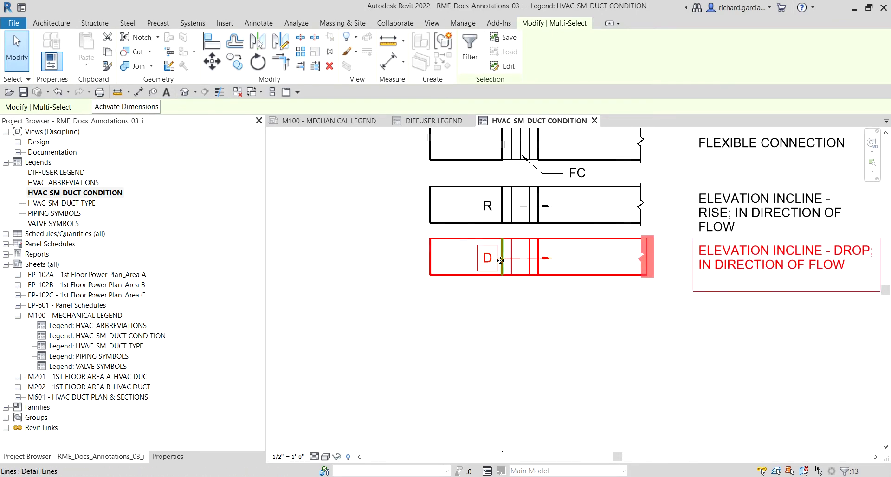
{"action": "left_click", "coordinate": [235, 66]}
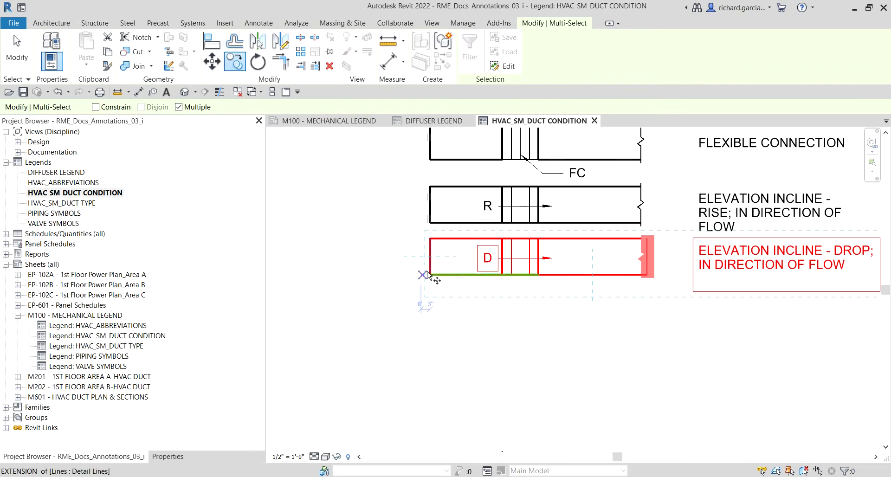
{"action": "left_click", "coordinate": [431, 225]}
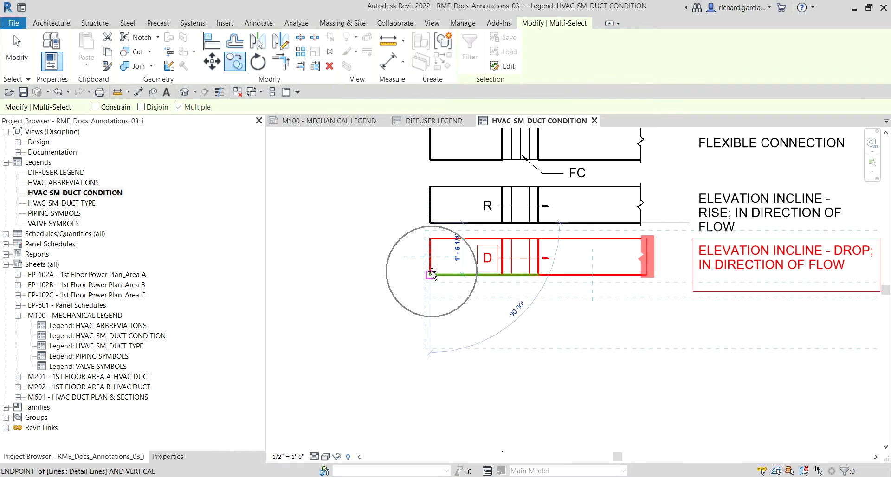
{"action": "left_click", "coordinate": [430, 275]}
{"action": "key", "text": "Escape"}
{"action": "key", "text": "Escape"}
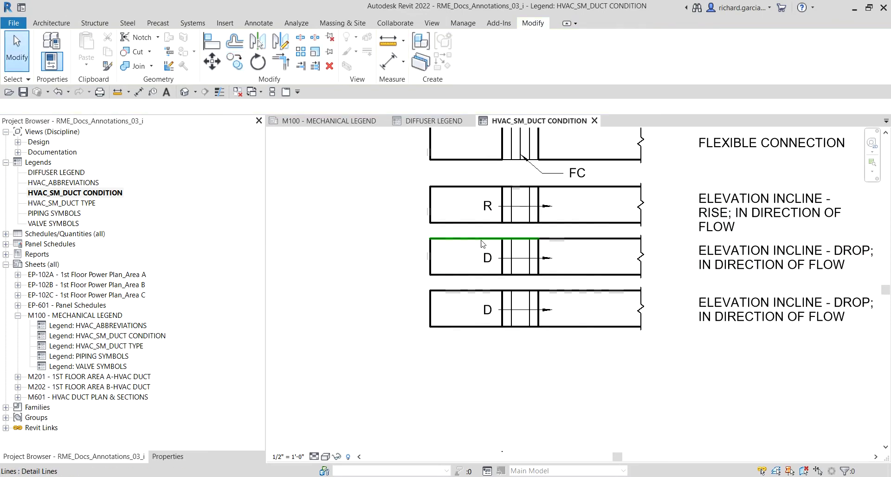
Delete the letter D, the flow arrow and the three leftmost interior vertical lines from the copied duct symbol.
{"action": "scroll", "coordinate": [514, 259], "scroll_direction": "down", "scroll_amount": 3}
{"action": "middle_click_drag", "start_coordinate": [589, 303], "coordinate": [542, 295]}
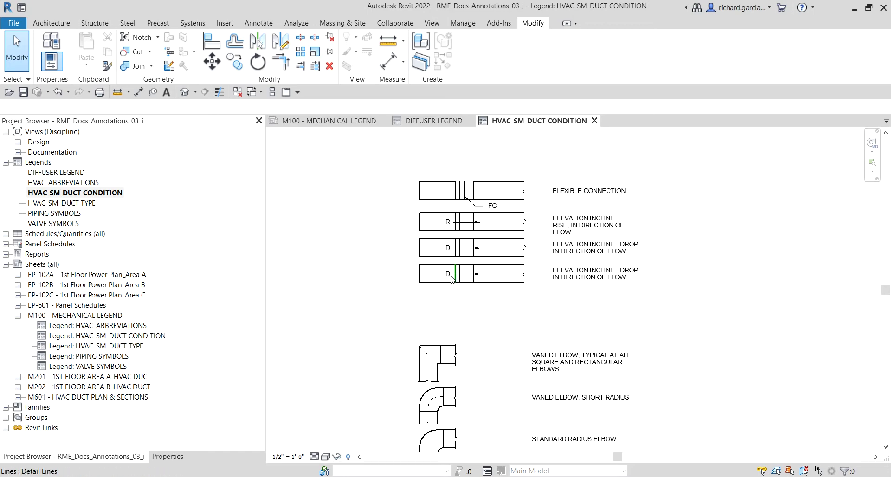
{"action": "scroll", "coordinate": [465, 267], "scroll_direction": "up", "scroll_amount": 4}
{"action": "scroll", "coordinate": [465, 266], "scroll_direction": "up", "scroll_amount": 3}
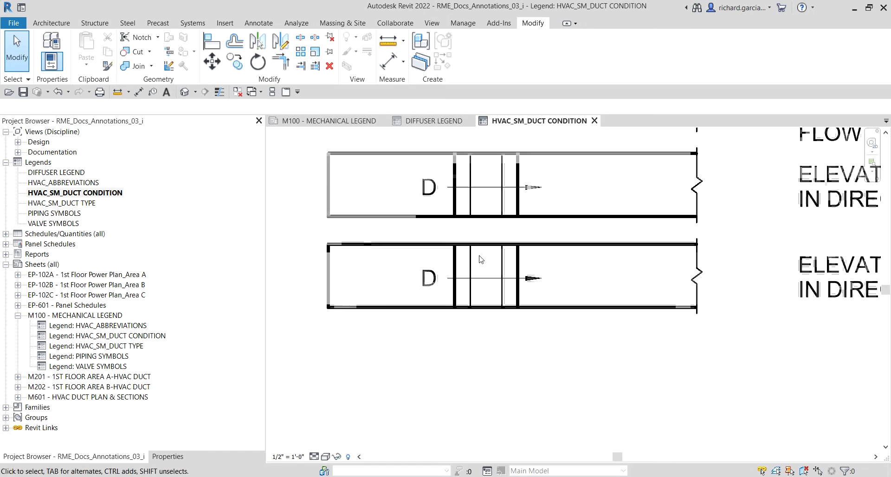
{"action": "left_click", "coordinate": [420, 284]}
{"action": "key", "text": "Delete"}
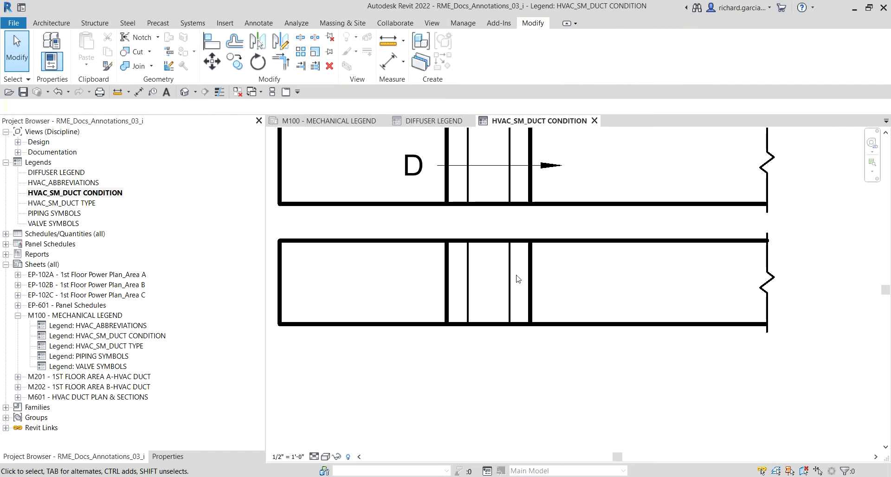
{"action": "left_click_drag", "start_coordinate": [496, 277], "coordinate": [419, 290]}
{"action": "key", "text": "Delete"}
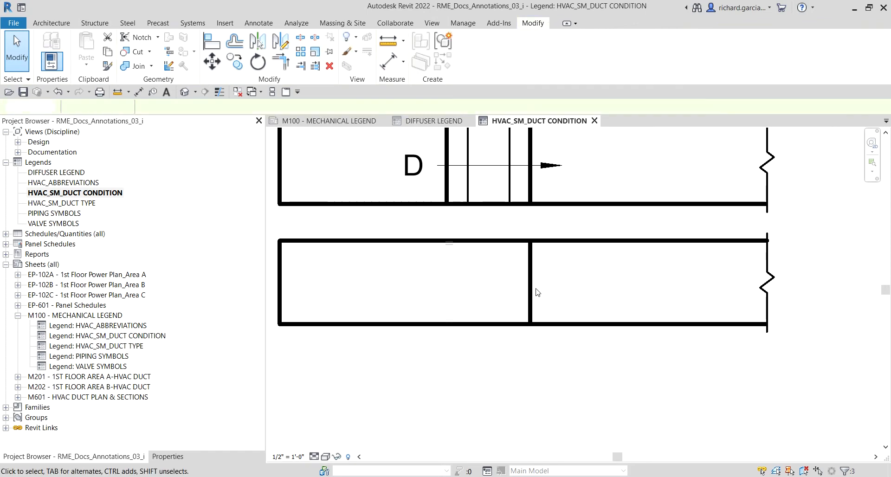
Mirror the copied duct's break line about its remaining interior vertical line to add a break at the opposite end.
{"action": "scroll", "coordinate": [537, 293], "scroll_direction": "down", "scroll_amount": 2}
{"action": "scroll", "coordinate": [676, 284], "scroll_direction": "up", "scroll_amount": 2}
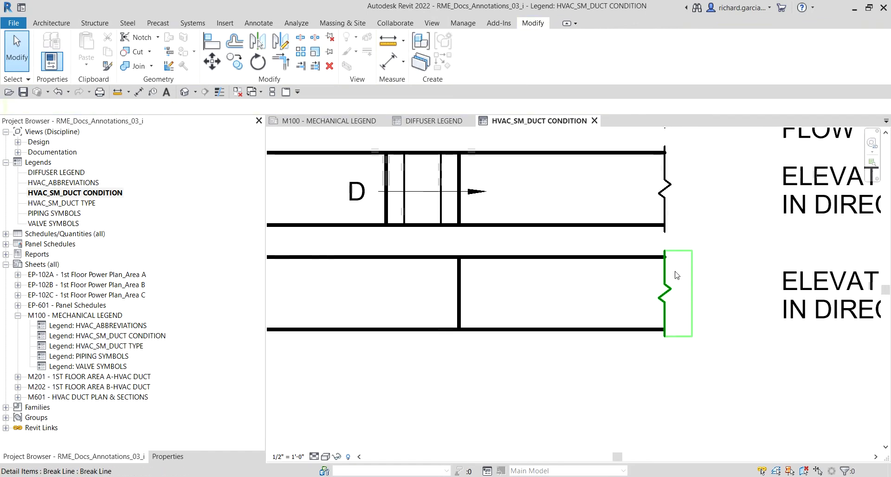
{"action": "left_click", "coordinate": [672, 293]}
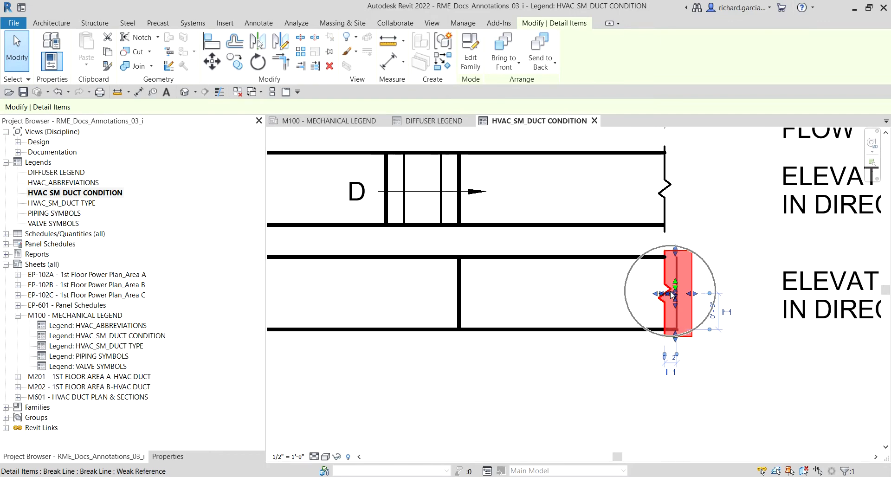
{"action": "left_click", "coordinate": [672, 294]}
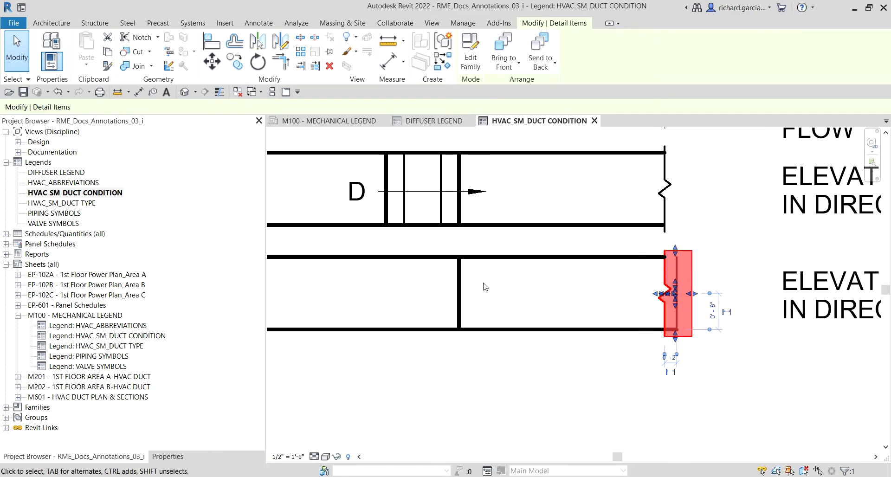
{"action": "scroll", "coordinate": [479, 281], "scroll_direction": "down", "scroll_amount": 2}
{"action": "left_click", "coordinate": [259, 43]}
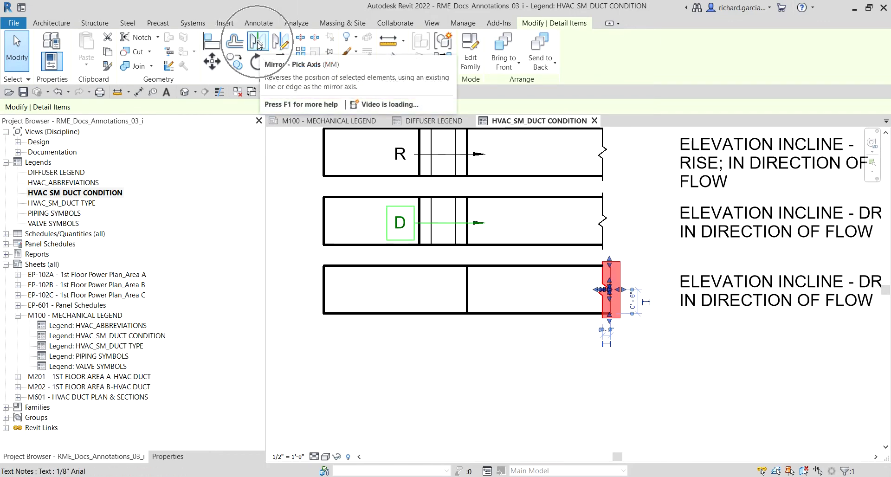
{"action": "left_click", "coordinate": [466, 289]}
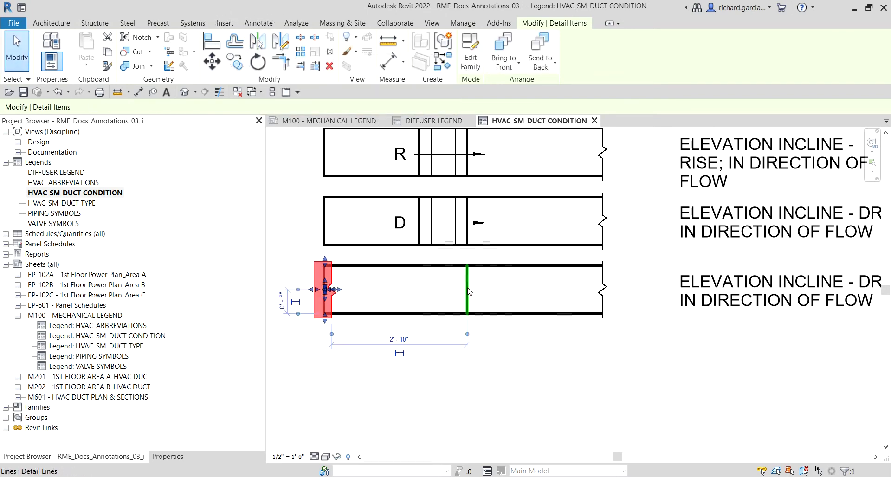
{"action": "left_click", "coordinate": [27, 65]}
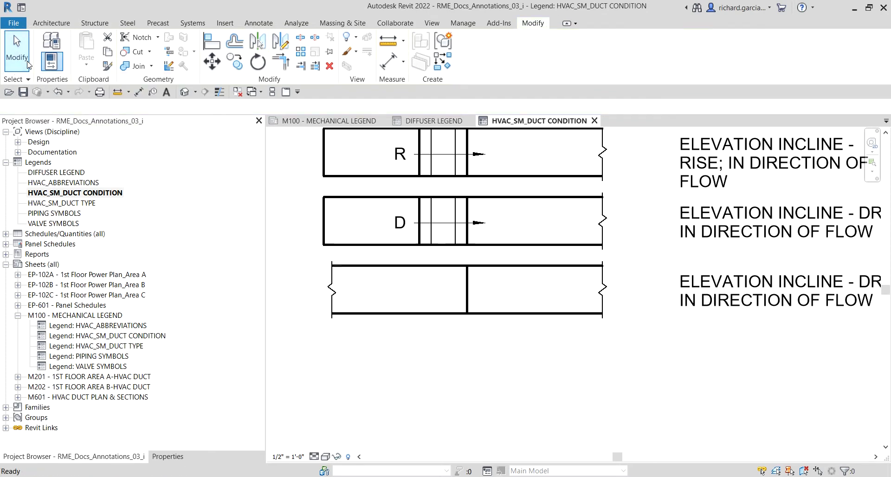
Change the upper and lower edge lines of the lowest duct's left half to the M-DETL-THIN line style.
{"action": "scroll", "coordinate": [513, 359], "scroll_direction": "down", "scroll_amount": 1}
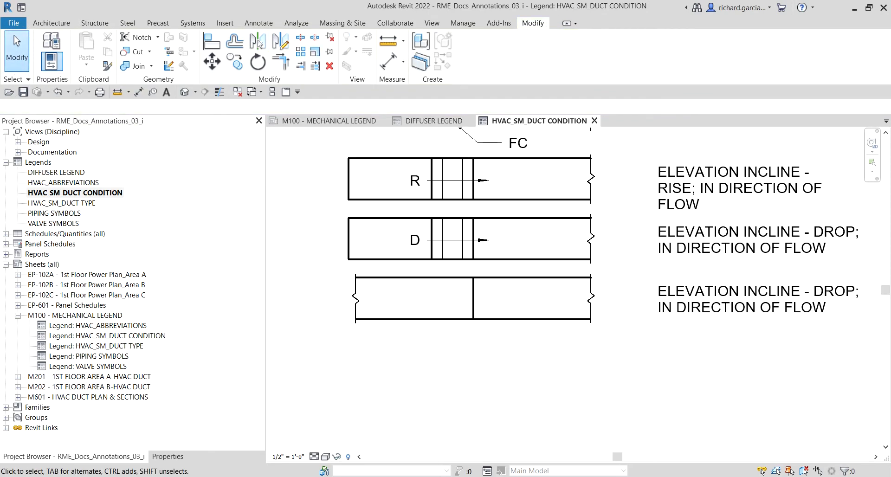
{"action": "scroll", "coordinate": [410, 279], "scroll_direction": "up", "scroll_amount": 3}
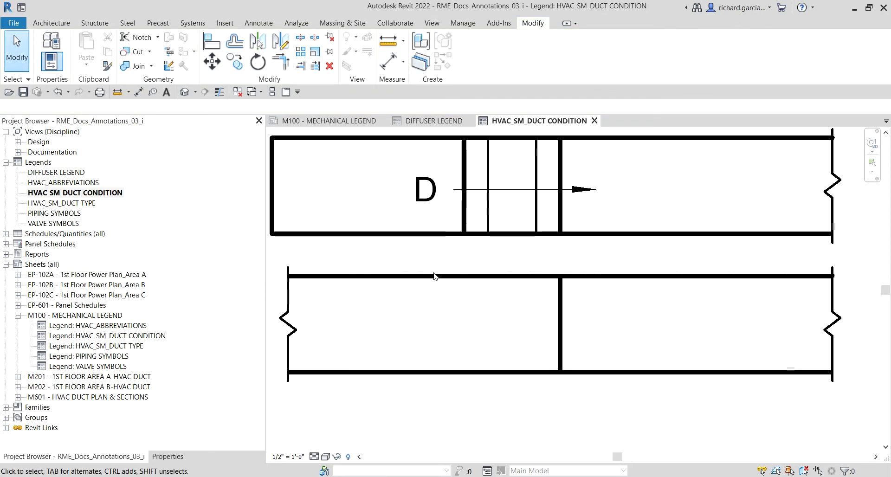
{"action": "left_click", "coordinate": [415, 277]}
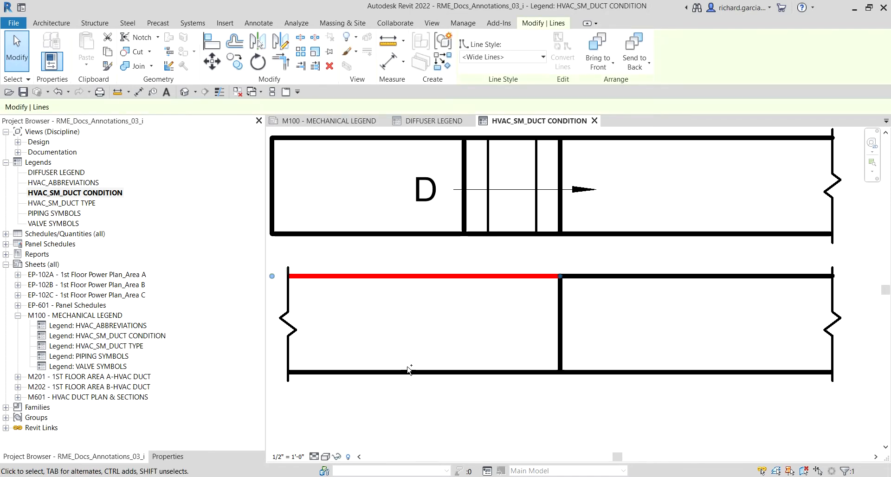
{"action": "left_click", "coordinate": [440, 372], "text": "ctrl"}
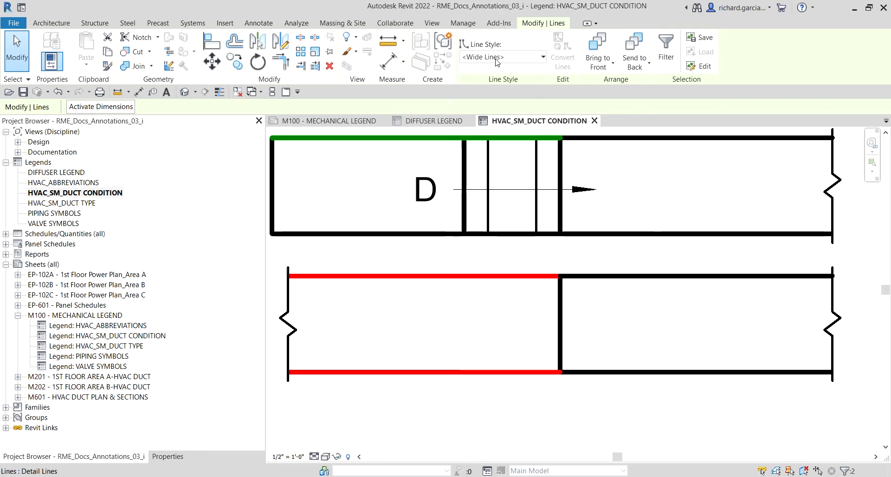
{"action": "left_click", "coordinate": [509, 56]}
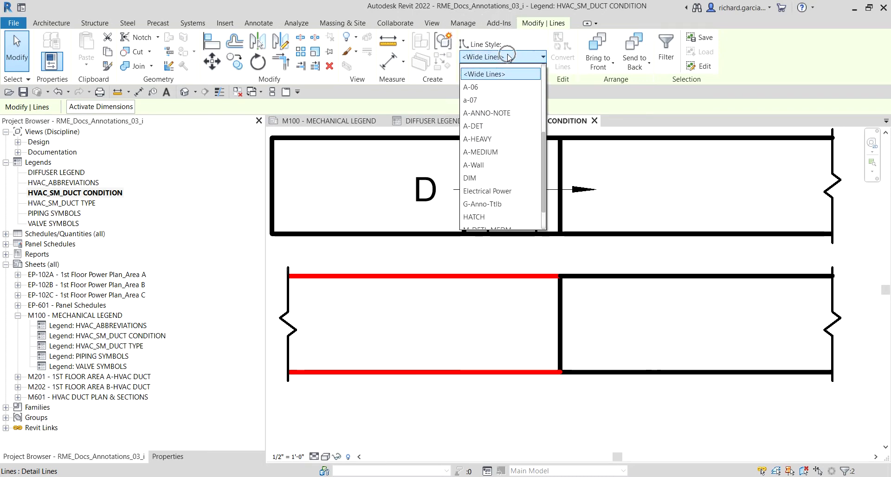
{"action": "scroll", "coordinate": [495, 145], "scroll_direction": "down", "scroll_amount": 1}
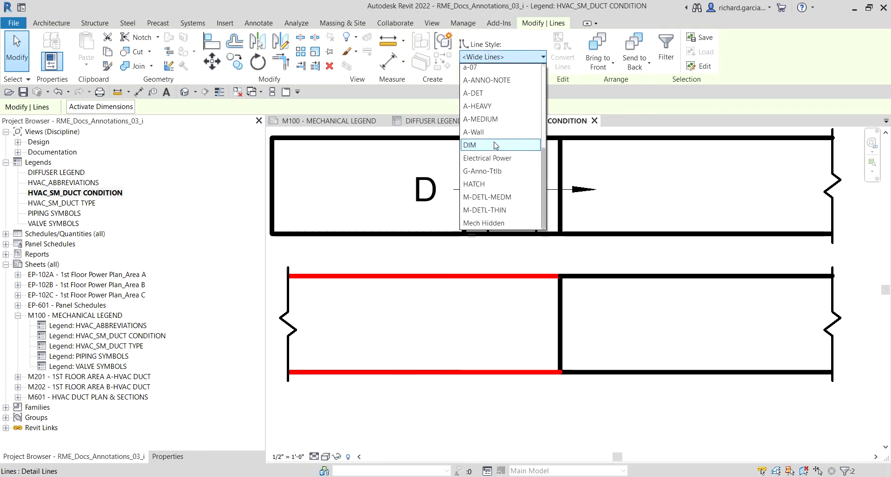
{"action": "left_click", "coordinate": [493, 212]}
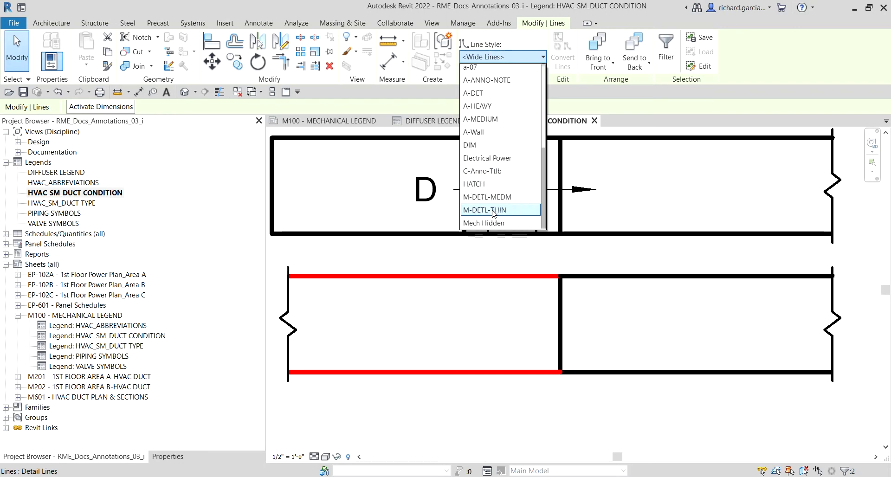
{"action": "left_click", "coordinate": [493, 211]}
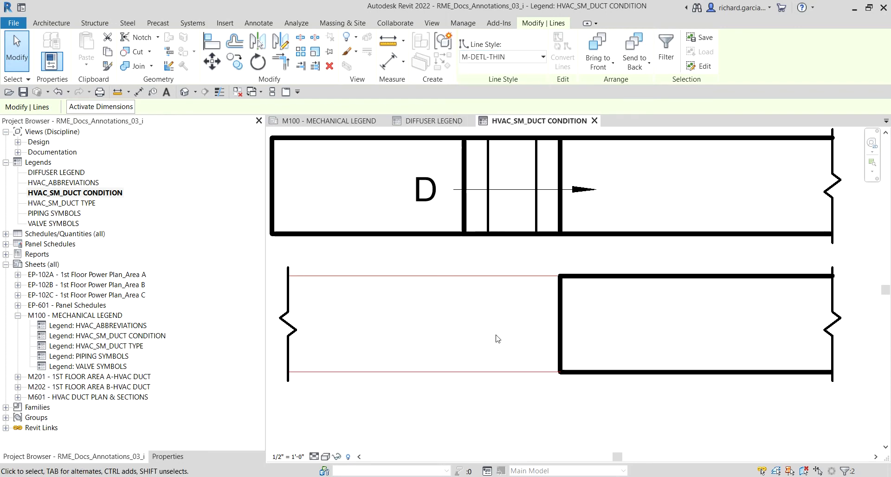
{"action": "left_click", "coordinate": [684, 429]}
{"action": "scroll", "coordinate": [399, 365], "scroll_direction": "down", "scroll_amount": 5}
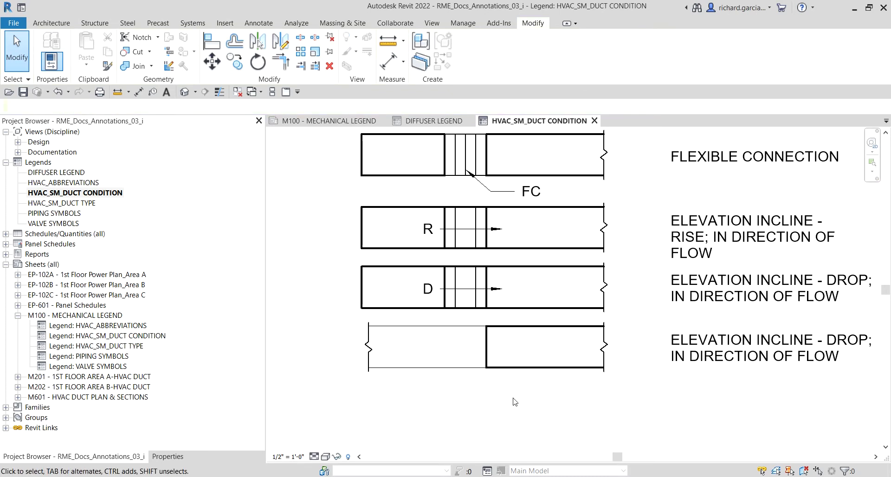
Place a Spot Elevation - Target Filled symbol just below the lowest duct, in line with its interior vertical line.
{"action": "left_click", "coordinate": [493, 394]}
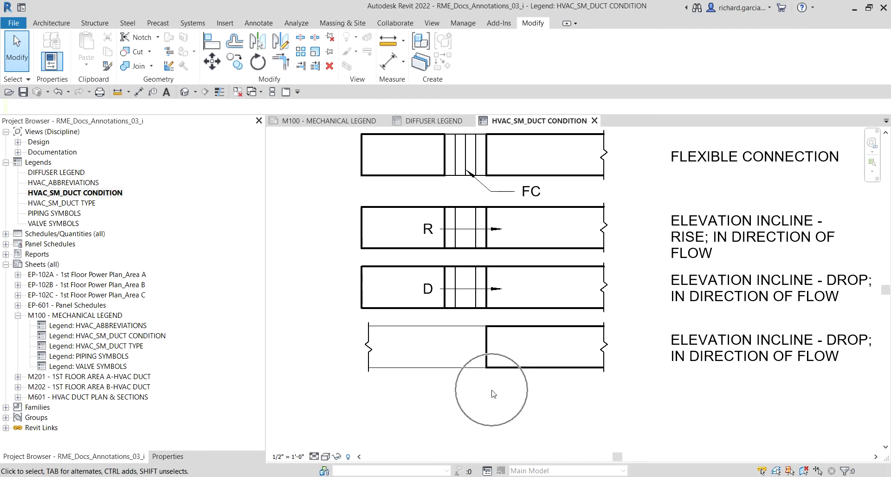
{"action": "left_click", "coordinate": [266, 24]}
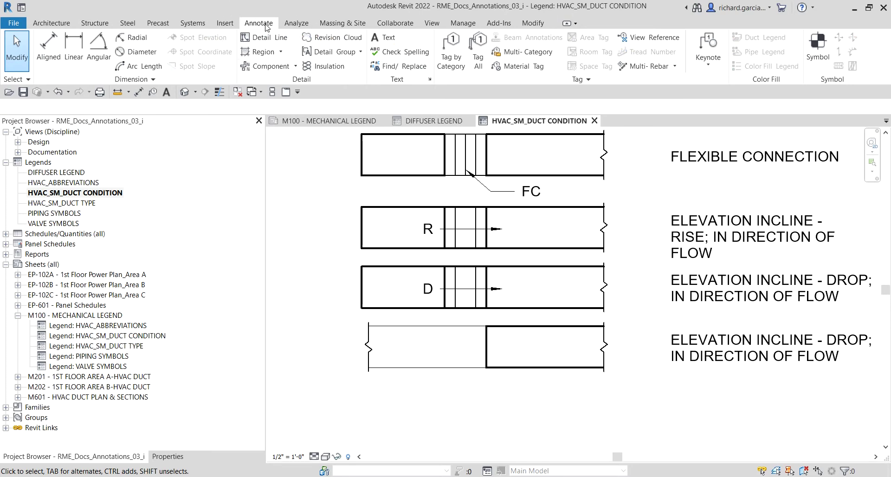
{"action": "left_click", "coordinate": [817, 52]}
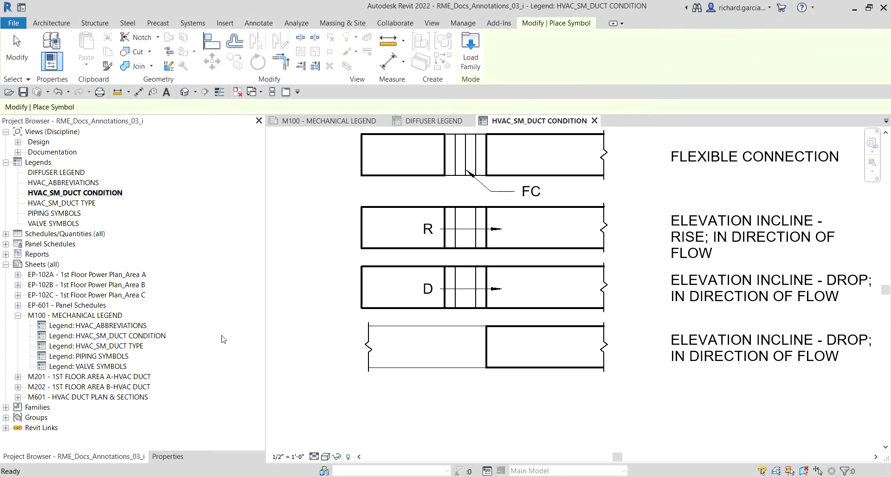
{"action": "left_click", "coordinate": [170, 457]}
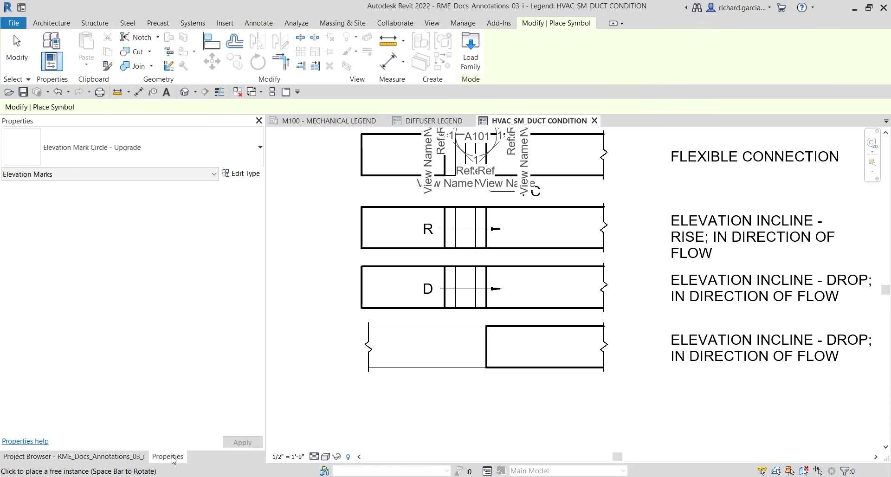
{"action": "left_click", "coordinate": [179, 161]}
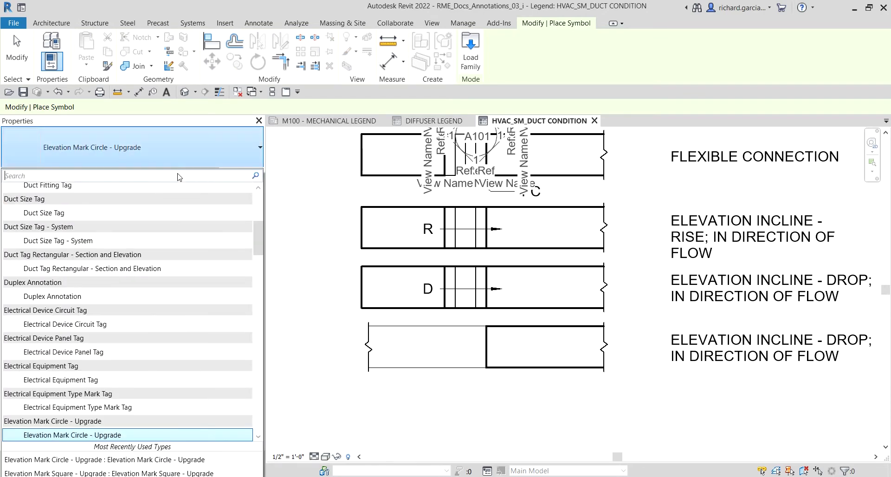
{"action": "type", "text": "SPOT"}
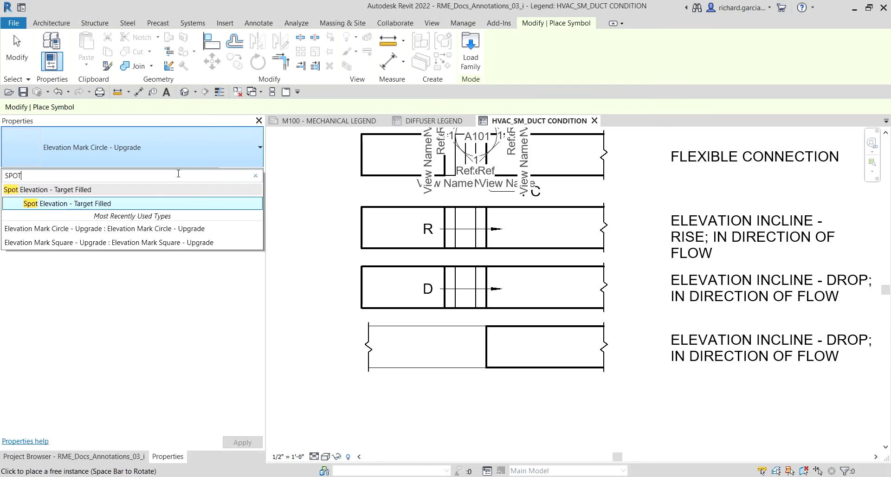
{"action": "left_click", "coordinate": [58, 174]}
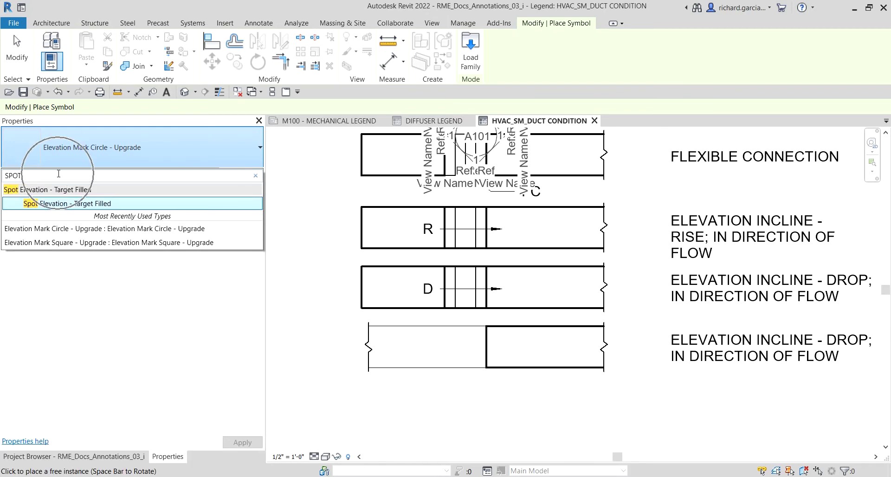
{"action": "left_click", "coordinate": [51, 205]}
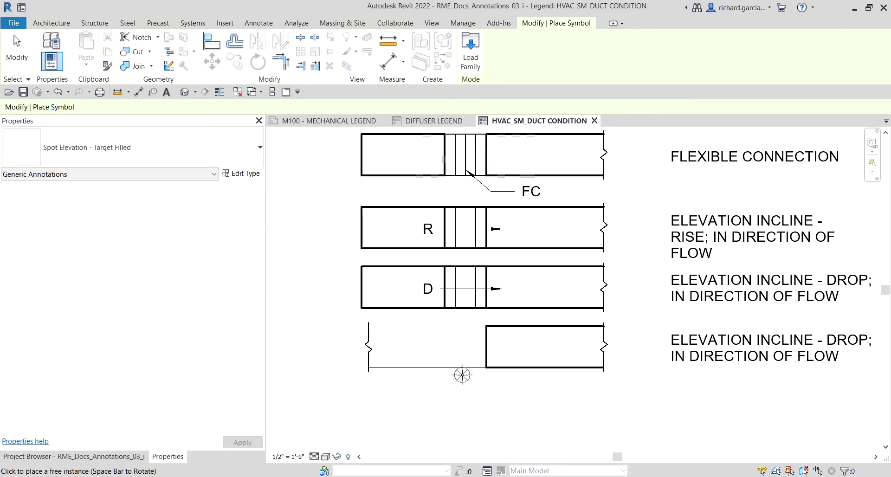
{"action": "middle_click_drag", "start_coordinate": [504, 400], "coordinate": [475, 331]}
{"action": "scroll", "coordinate": [475, 331], "scroll_direction": "up", "scroll_amount": 4}
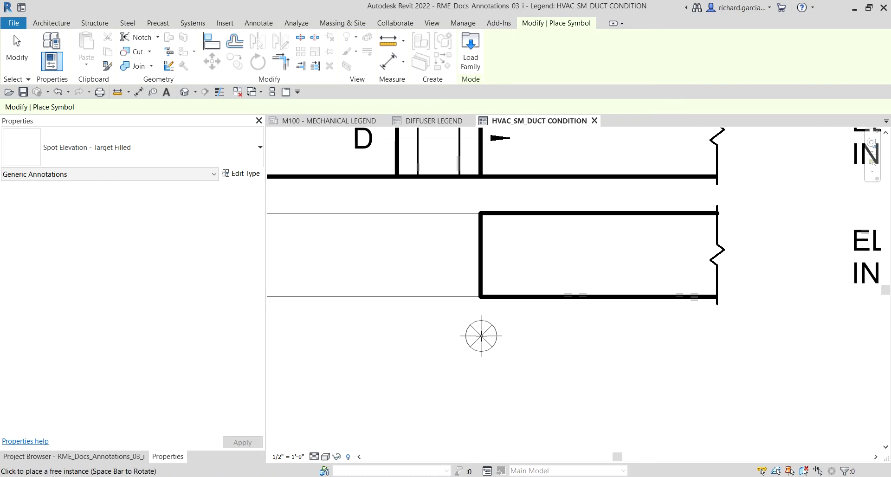
{"action": "left_click", "coordinate": [480, 332]}
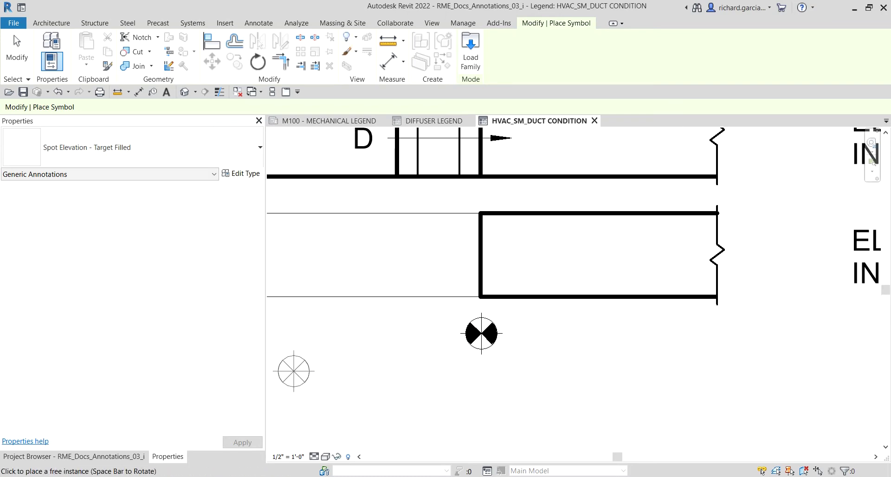
{"action": "left_click", "coordinate": [18, 51]}
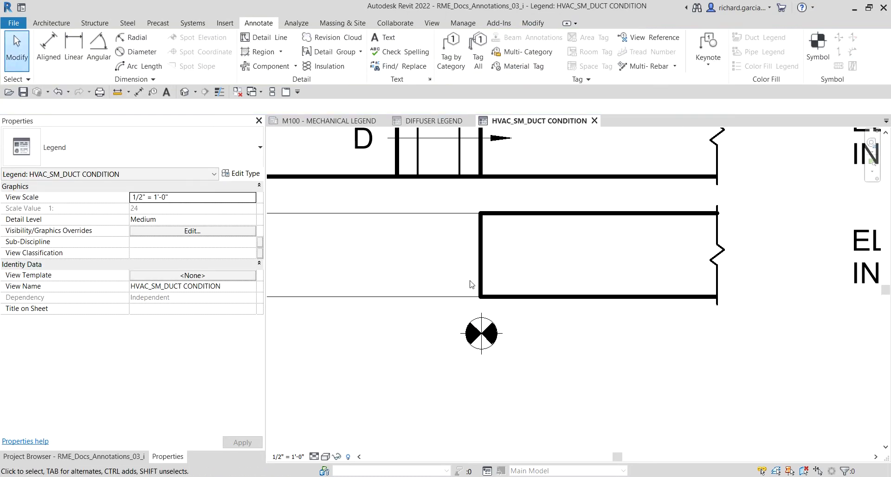
Copy the letter D note with its arrow from the drop duct to just outside the lowest duct's left break line.
{"action": "scroll", "coordinate": [477, 290], "scroll_direction": "down", "scroll_amount": 2}
{"action": "middle_click_drag", "start_coordinate": [383, 273], "coordinate": [444, 282]}
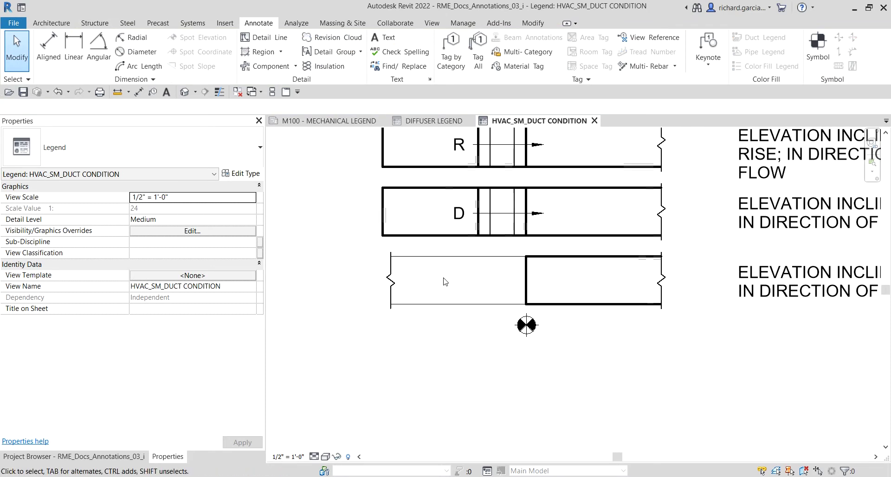
{"action": "left_click", "coordinate": [459, 213]}
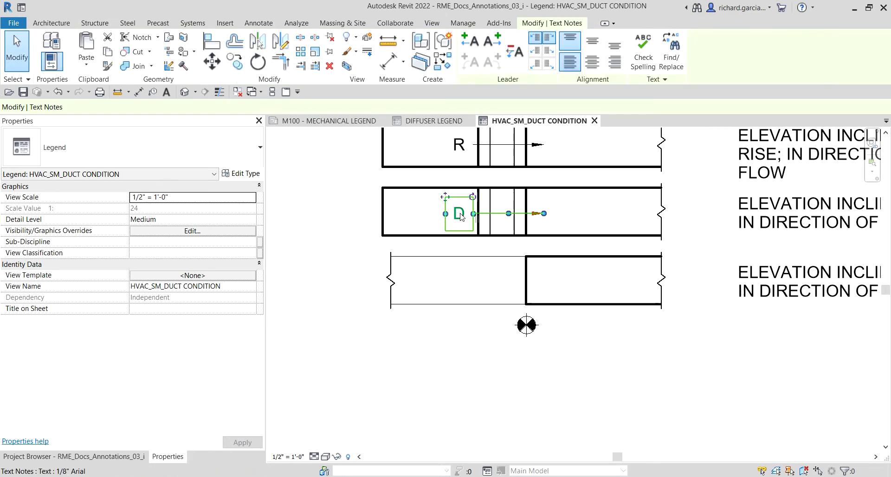
{"action": "left_click", "coordinate": [234, 60]}
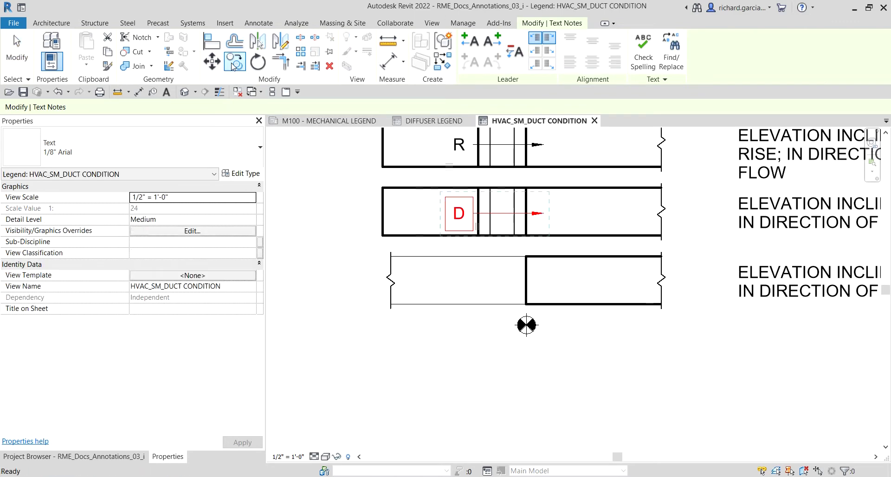
{"action": "left_click", "coordinate": [457, 214]}
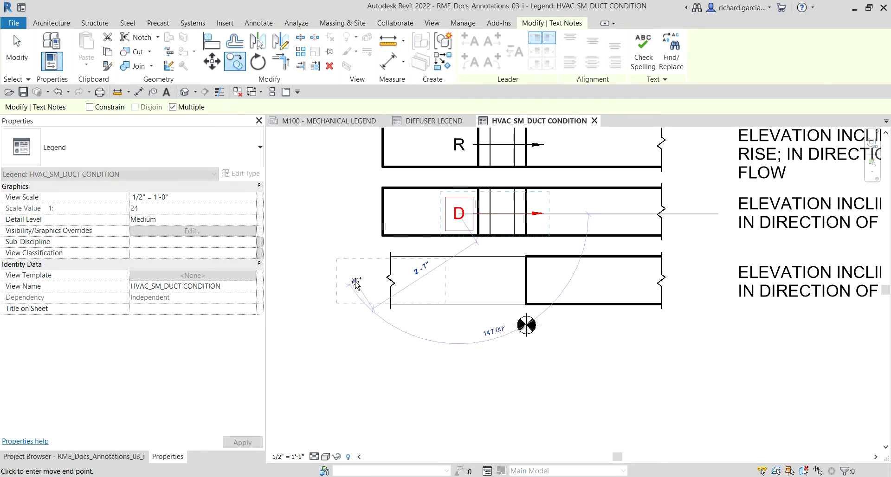
{"action": "left_click", "coordinate": [28, 54]}
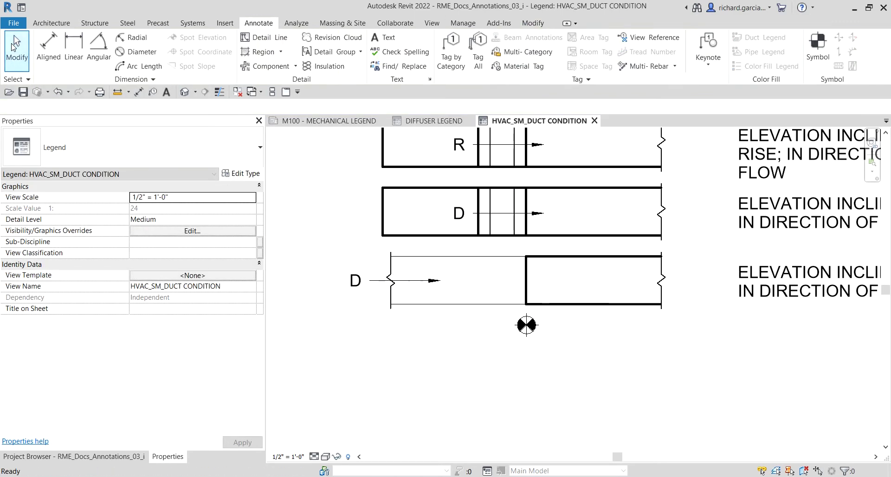
Remove the leader arrow from the copied D note and change its text to E.
{"action": "scroll", "coordinate": [372, 269], "scroll_direction": "up", "scroll_amount": 3}
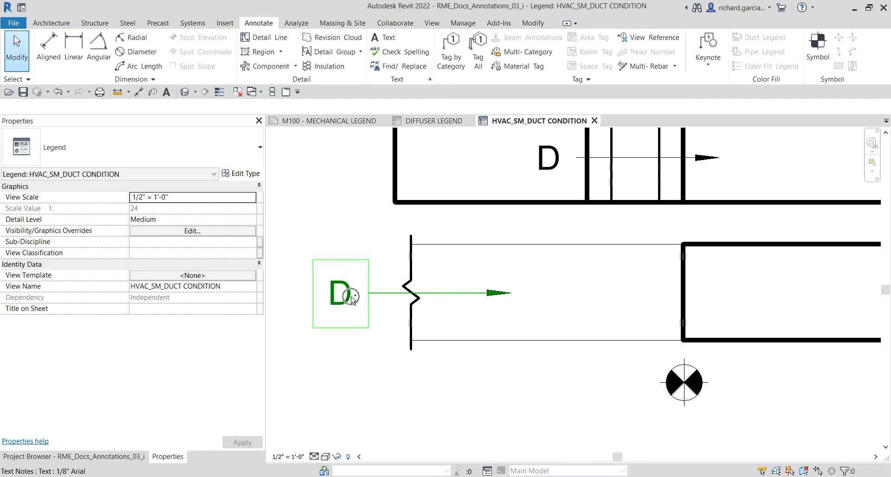
{"action": "left_click", "coordinate": [340, 289]}
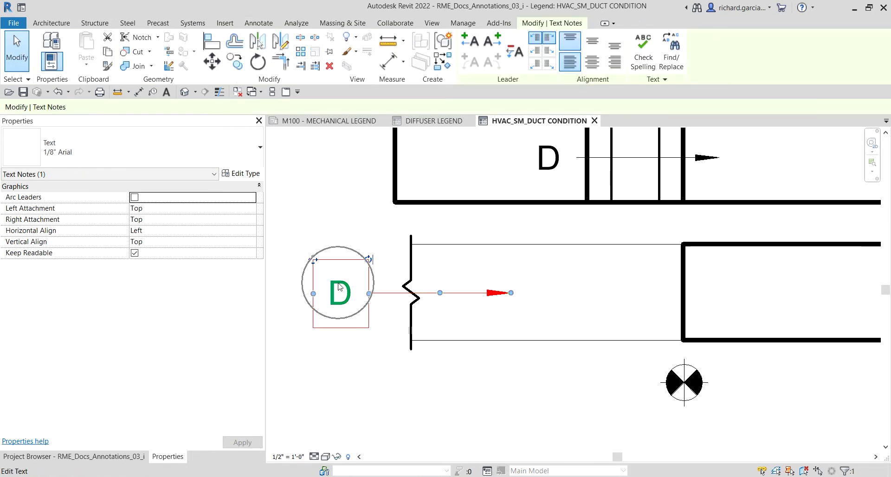
{"action": "left_click", "coordinate": [515, 56]}
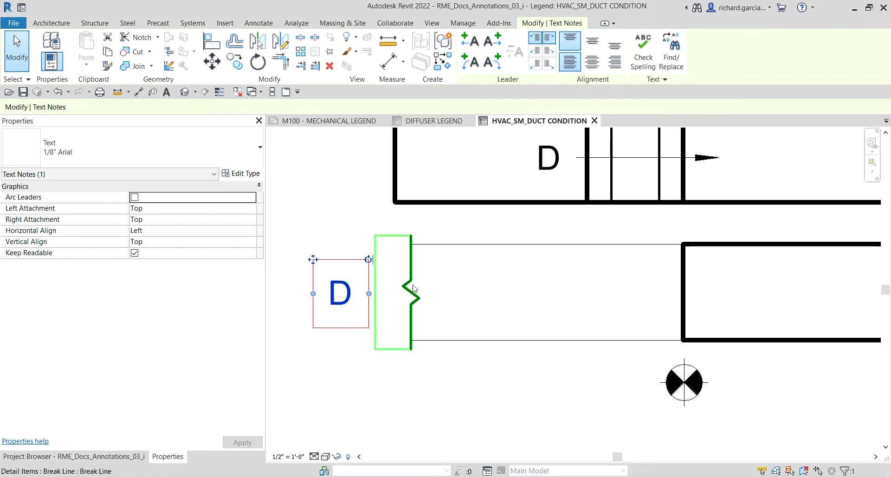
{"action": "left_click", "coordinate": [357, 291]}
{"action": "left_click_drag", "start_coordinate": [356, 291], "coordinate": [318, 293]}
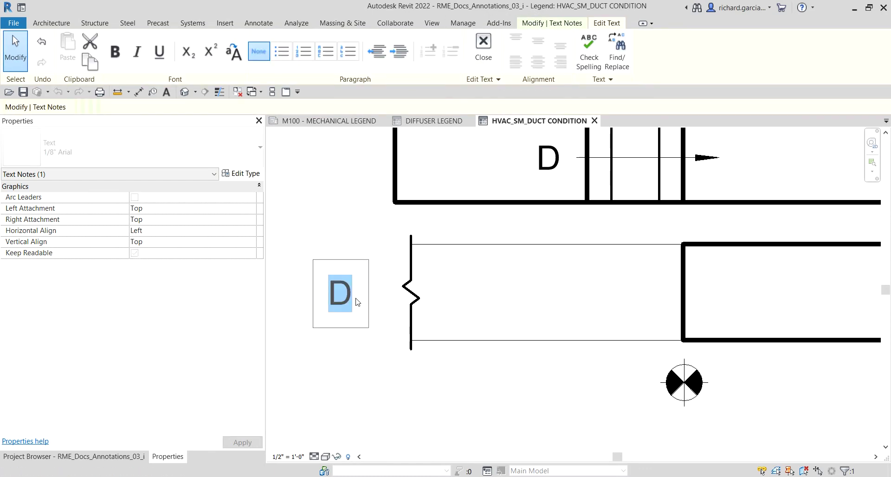
{"action": "type", "text": "E"}
{"action": "left_click", "coordinate": [471, 439]}
{"action": "left_click", "coordinate": [474, 439]}
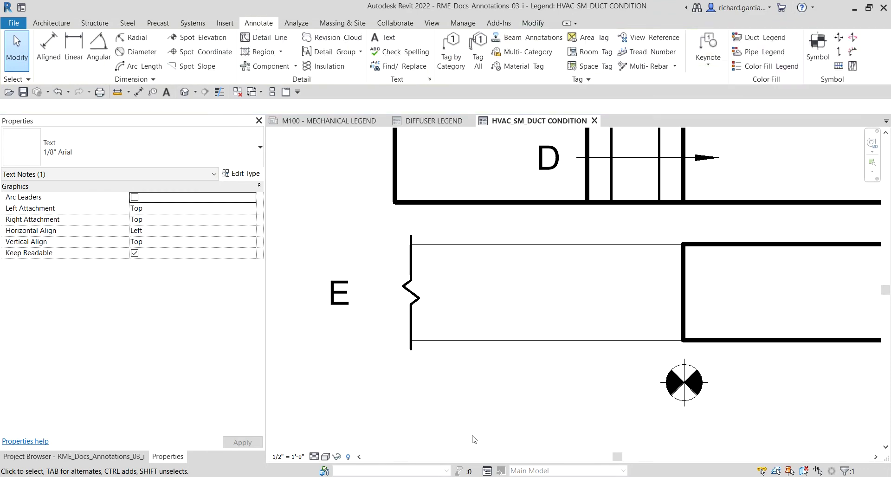
Nudge the letter E horizontally closer to the lowest duct's left break line.
{"action": "middle_click_drag", "start_coordinate": [429, 338], "coordinate": [464, 218]}
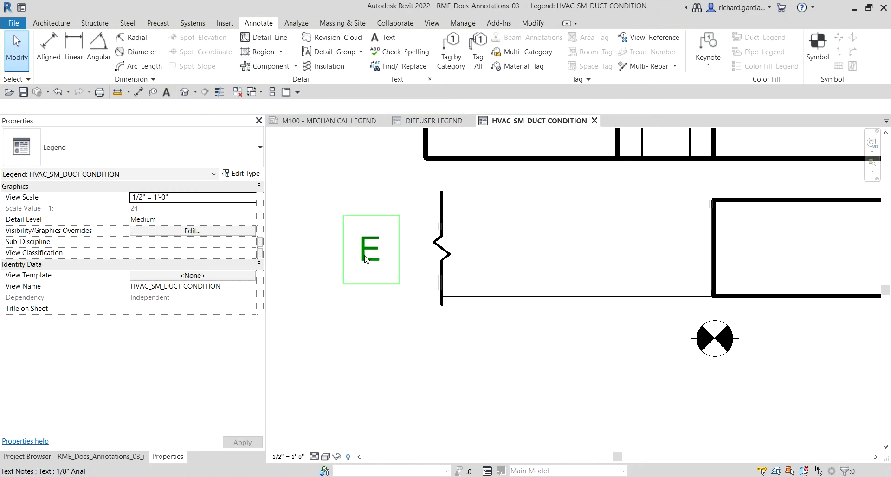
{"action": "left_click", "coordinate": [366, 258]}
{"action": "key", "text": "Right"}
{"action": "key", "text": "Right"}
{"action": "key", "text": "Right"}
{"action": "key", "text": "Right"}
{"action": "key", "text": "Right"}
{"action": "key", "text": "Right"}
{"action": "key", "text": "Right"}
{"action": "key", "text": "Right"}
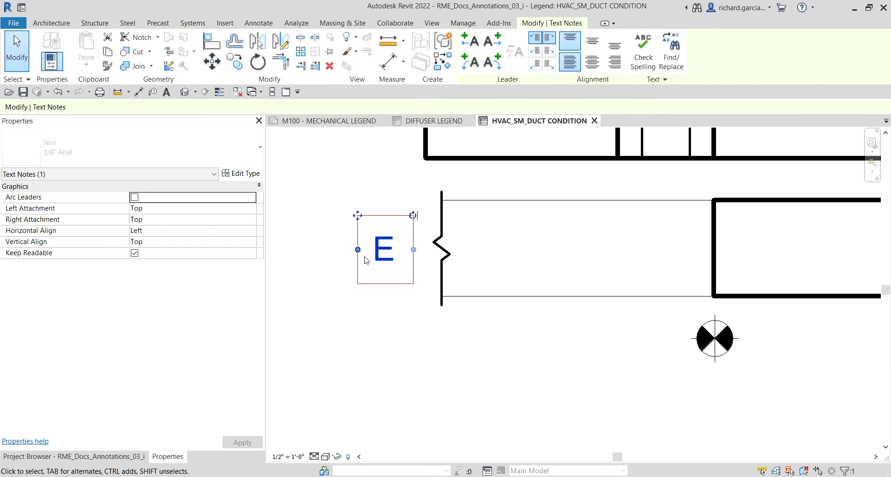
{"action": "key", "text": "Right"}
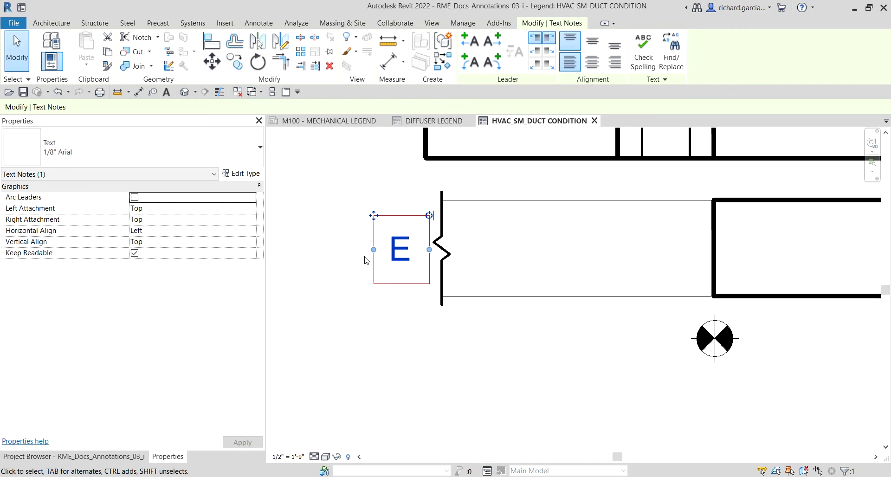
Copy the letter E horizontally to just outside the break line at the opposite end of the lowest duct.
{"action": "left_click", "coordinate": [234, 61]}
{"action": "left_click", "coordinate": [411, 244]}
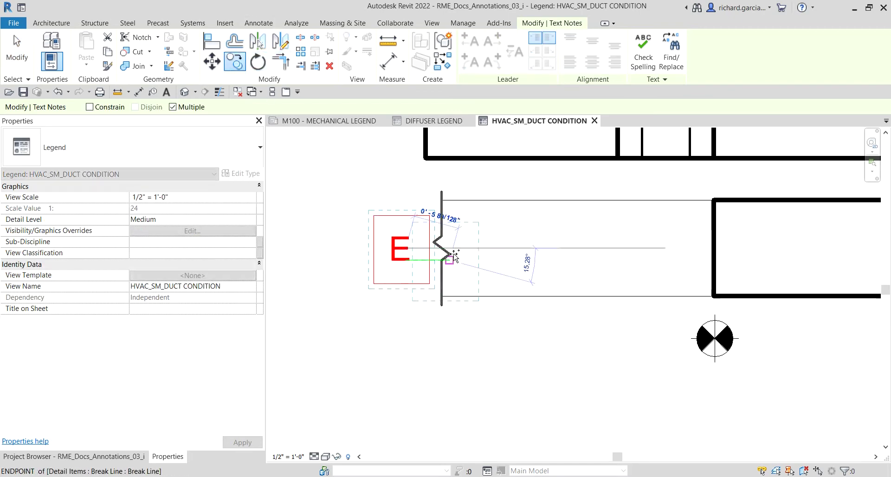
{"action": "scroll", "coordinate": [603, 254], "scroll_direction": "right", "scroll_amount": 5, "text": "shift"}
{"action": "left_click", "coordinate": [605, 252]}
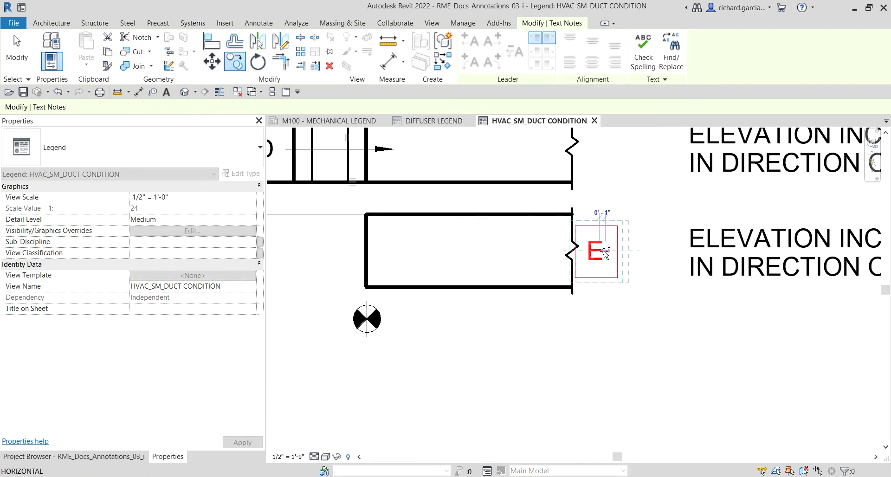
{"action": "key", "text": "Escape"}
{"action": "key", "text": "Escape"}
Change the copied letter beside the lowest duct's right break line to N.
{"action": "scroll", "coordinate": [603, 253], "scroll_direction": "up", "scroll_amount": 2}
{"action": "left_click", "coordinate": [599, 254]}
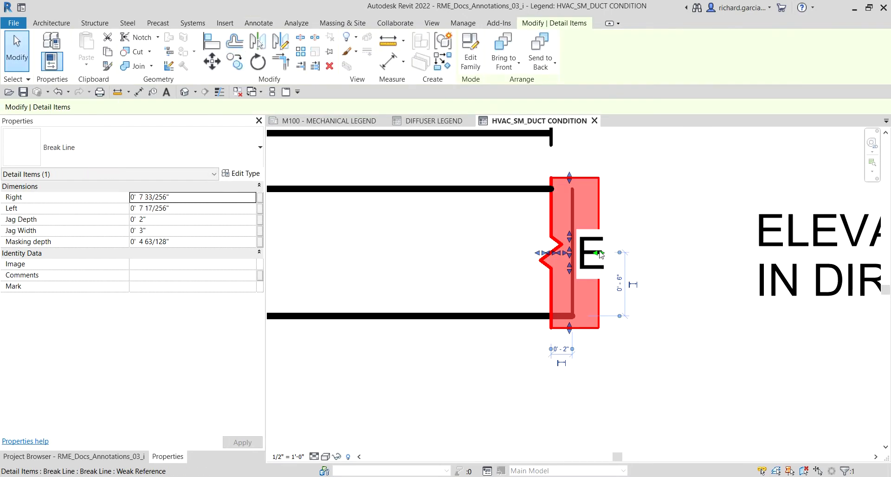
{"action": "key", "text": "Escape"}
{"action": "left_click", "coordinate": [591, 241]}
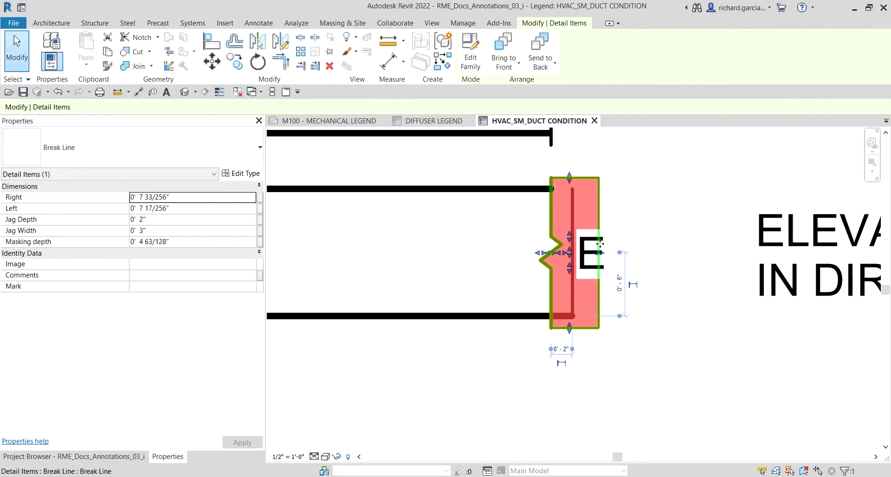
{"action": "key", "text": "Escape"}
{"action": "double_click", "coordinate": [606, 256]}
{"action": "left_click_drag", "start_coordinate": [607, 257], "coordinate": [544, 260]}
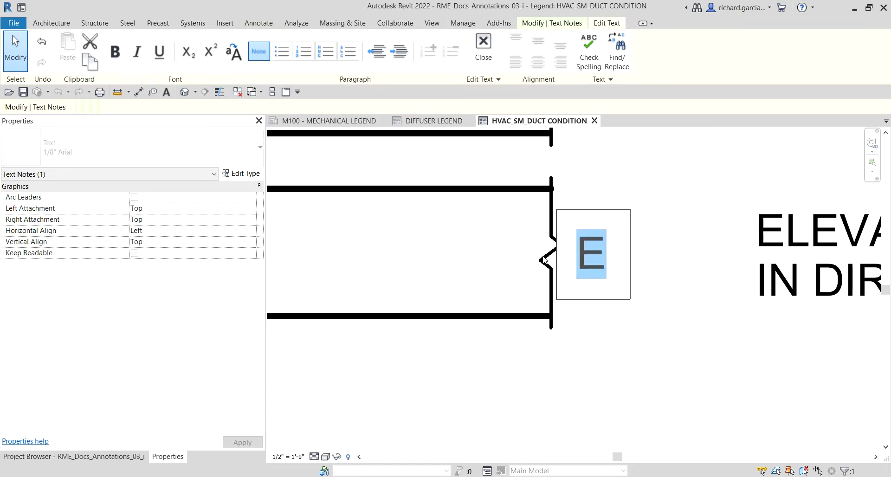
{"action": "key", "text": "BackSpace"}
{"action": "type", "text": "N"}
{"action": "left_click", "coordinate": [658, 349]}
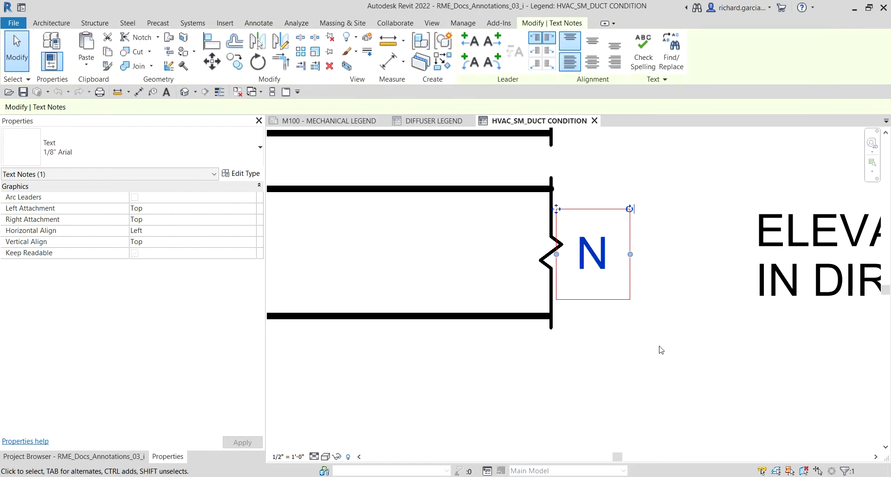
{"action": "scroll", "coordinate": [652, 366], "scroll_direction": "down", "scroll_amount": 2}
{"action": "scroll", "coordinate": [640, 343], "scroll_direction": "up", "scroll_amount": 1}
{"action": "key", "text": "Escape"}
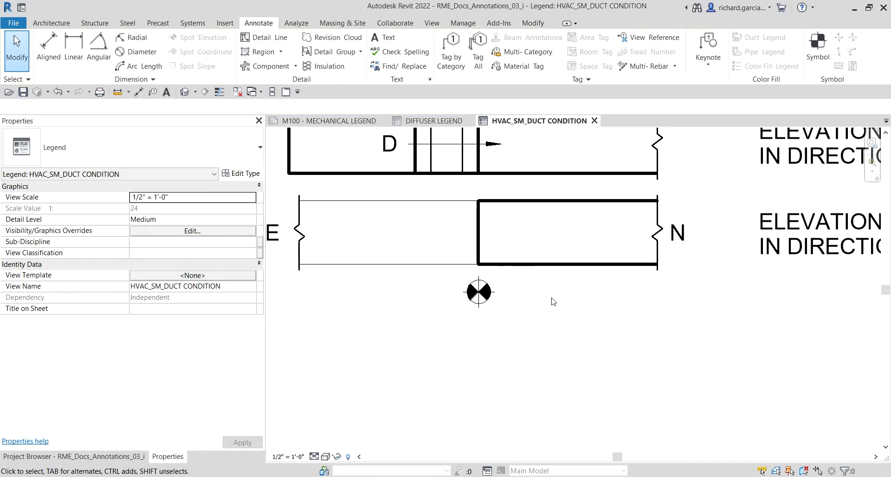
Replace the description beside the lowest duct with CONNECT NEW DUCT TO EXISTING DUCT.
{"action": "scroll", "coordinate": [552, 302], "scroll_direction": "down", "scroll_amount": 2}
{"action": "scroll", "coordinate": [580, 346], "scroll_direction": "up", "scroll_amount": 1}
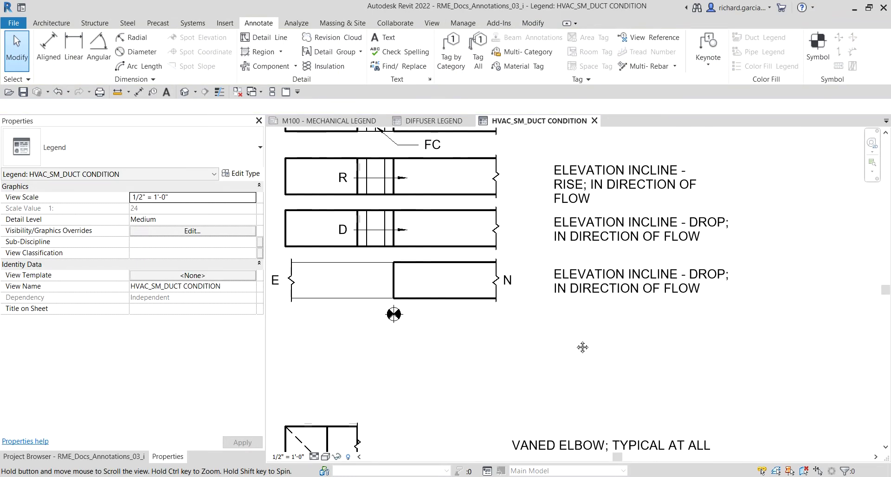
{"action": "double_click", "coordinate": [654, 296]}
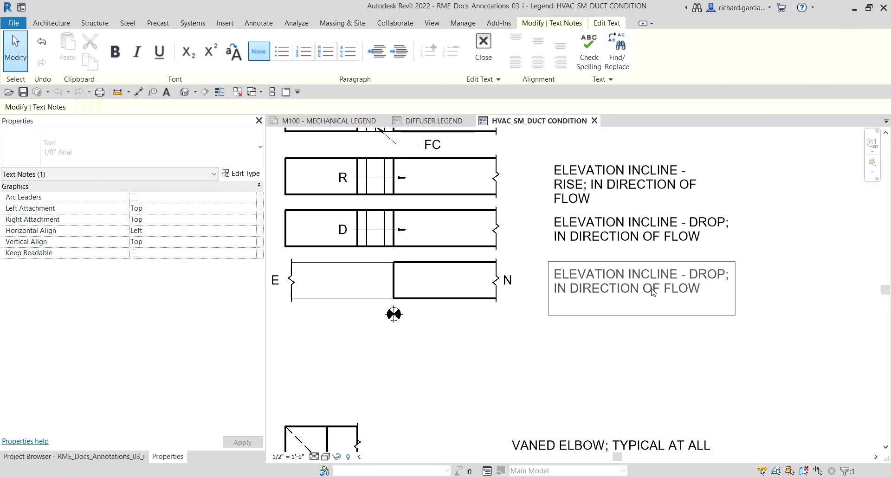
{"action": "key", "text": "ctrl+a"}
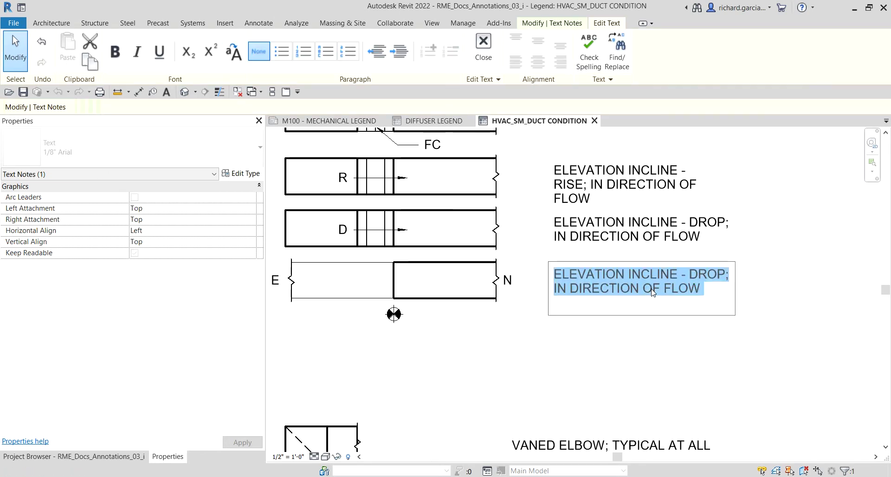
{"action": "type", "text": "CONNECT "}
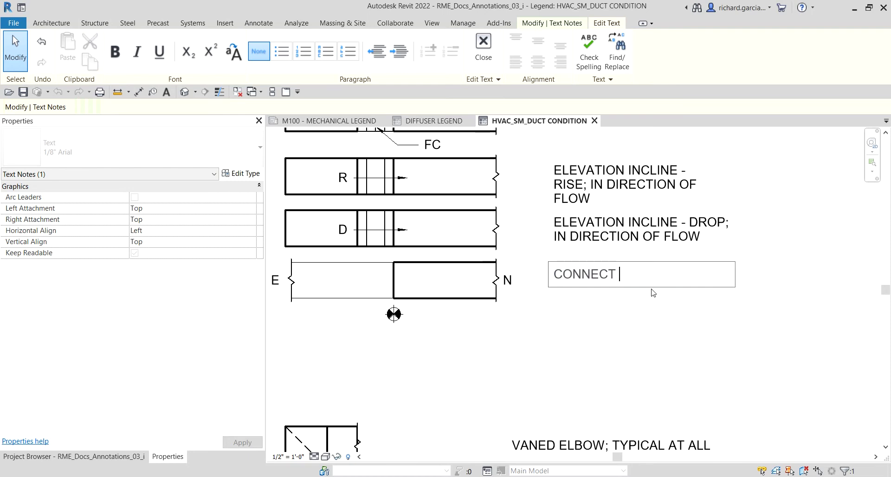
{"action": "type", "text": "NEW DU"}
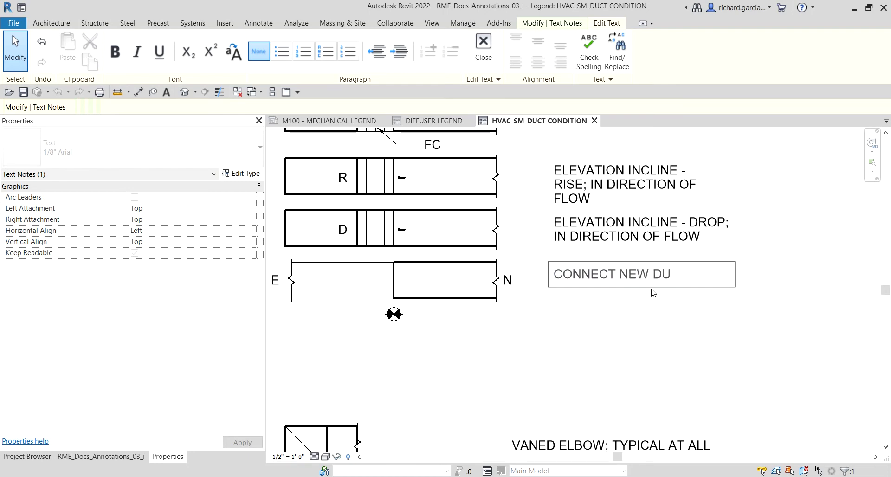
{"action": "type", "text": "CT TO E"}
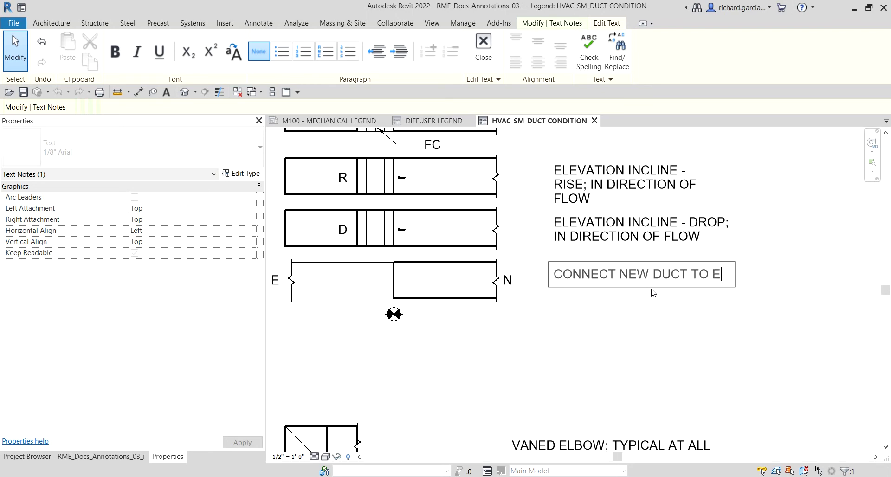
{"action": "type", "text": "XISTING"}
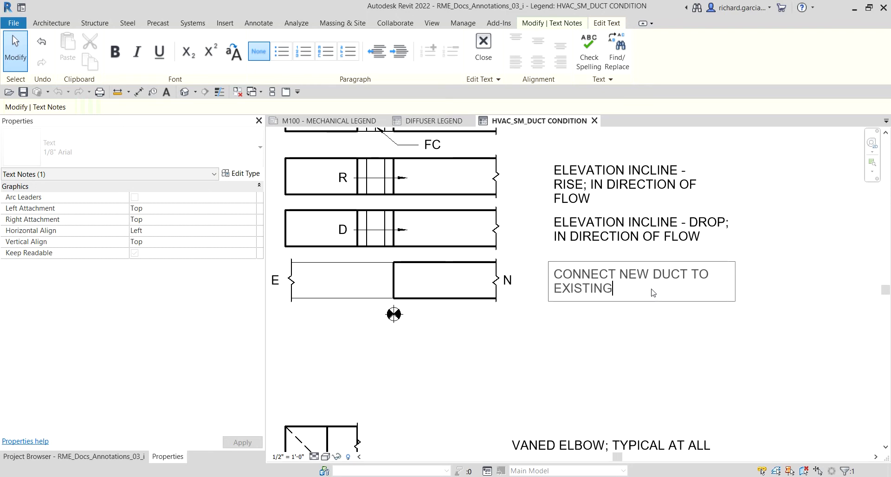
{"action": "type", "text": " DUCT"}
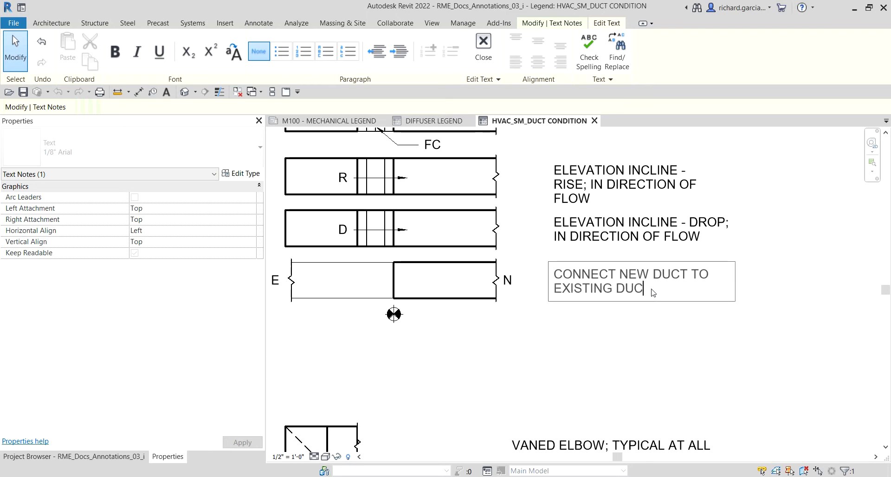
{"action": "left_click", "coordinate": [656, 354]}
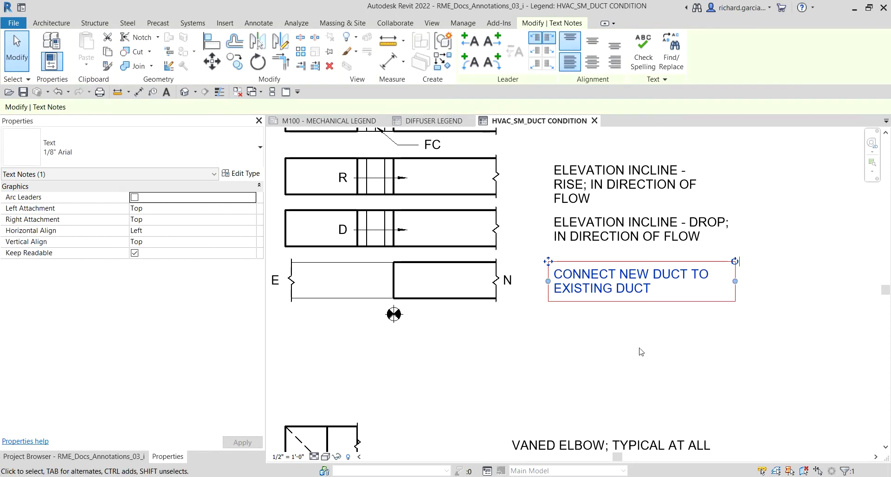
{"action": "left_click", "coordinate": [695, 348]}
{"action": "scroll", "coordinate": [593, 365], "scroll_direction": "down", "scroll_amount": 3}
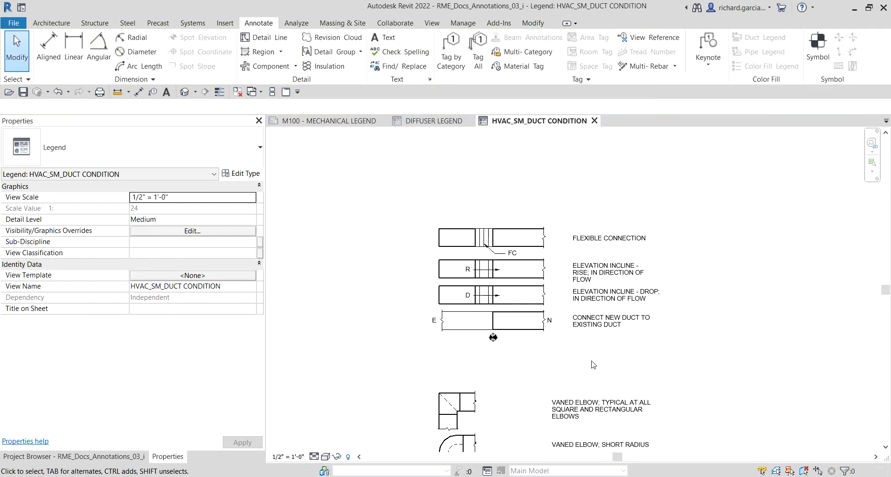
Open the M100 - MECHANICAL LEGEND sheet and examine the new duct connection entry in the DUCTWORK-SHEET METAL column.
{"action": "left_click", "coordinate": [77, 460]}
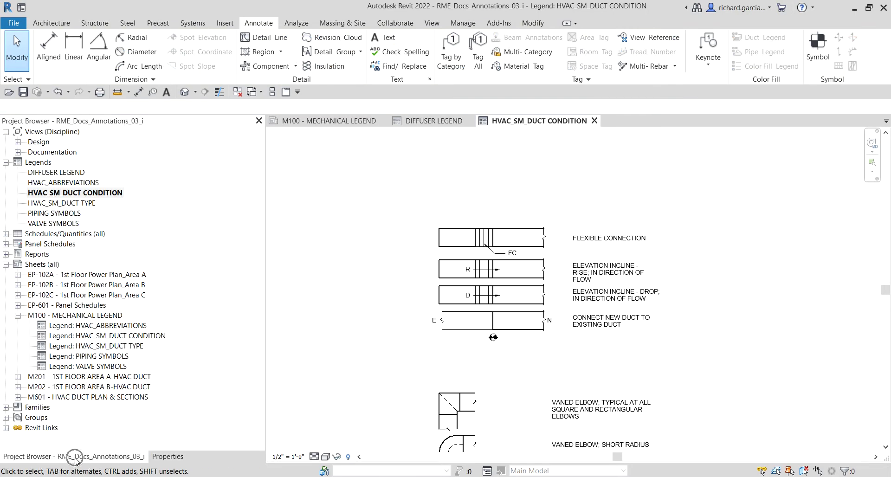
{"action": "left_click", "coordinate": [84, 316]}
{"action": "key", "text": "Return"}
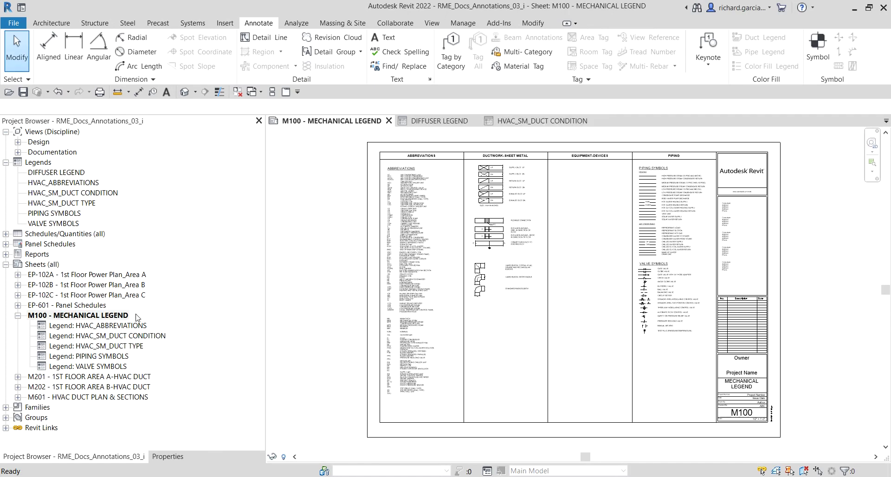
{"action": "scroll", "coordinate": [567, 284], "scroll_direction": "up", "scroll_amount": 4}
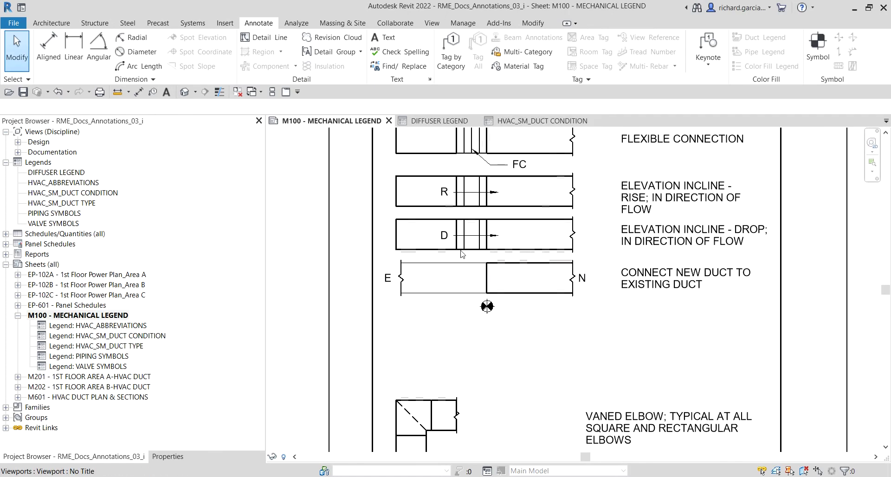
{"action": "scroll", "coordinate": [492, 304], "scroll_direction": "down", "scroll_amount": 4}
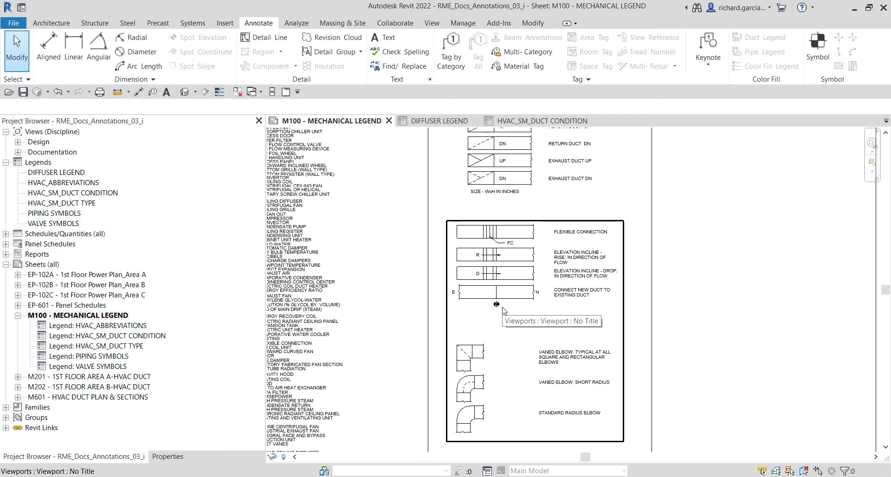
{"action": "scroll", "coordinate": [504, 310], "scroll_direction": "down", "scroll_amount": 5}
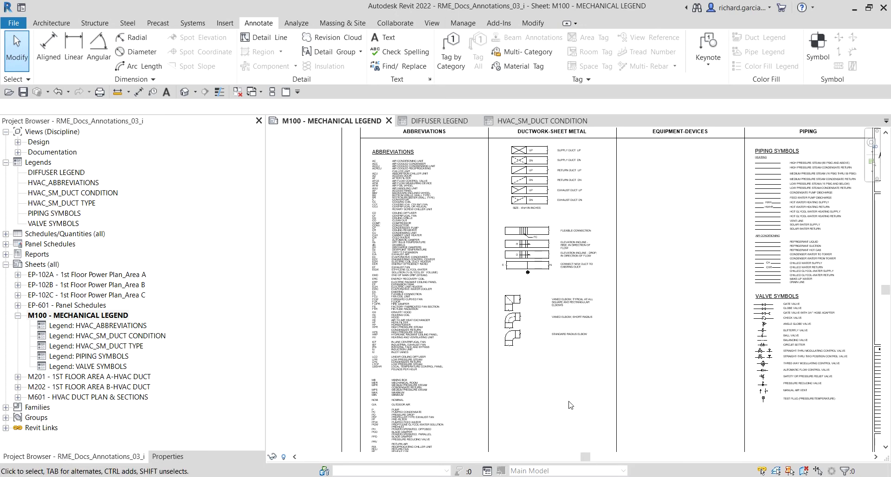
Place the DIFFUSER LEGEND on the M100 sheet below the elbow symbols in the DUCTWORK-SHEET METAL column.
{"action": "left_click", "coordinate": [50, 172]}
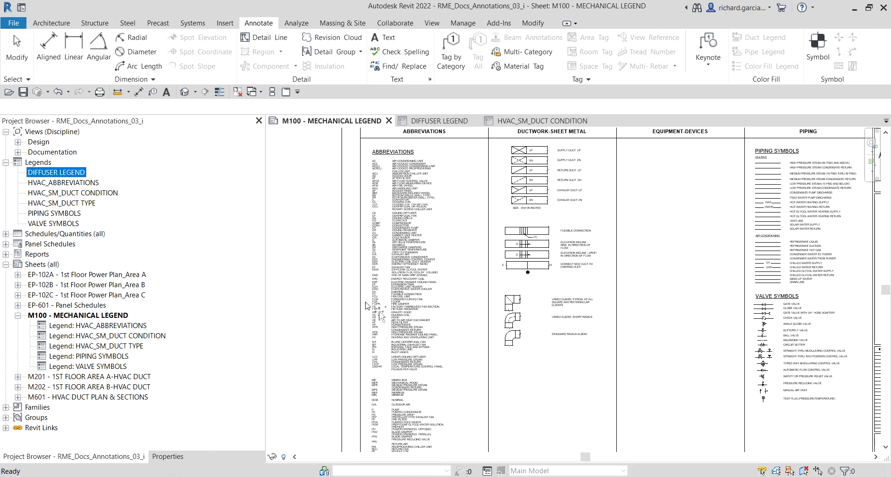
{"action": "left_click", "coordinate": [538, 383]}
{"action": "scroll", "coordinate": [490, 286], "scroll_direction": "down", "scroll_amount": 3}
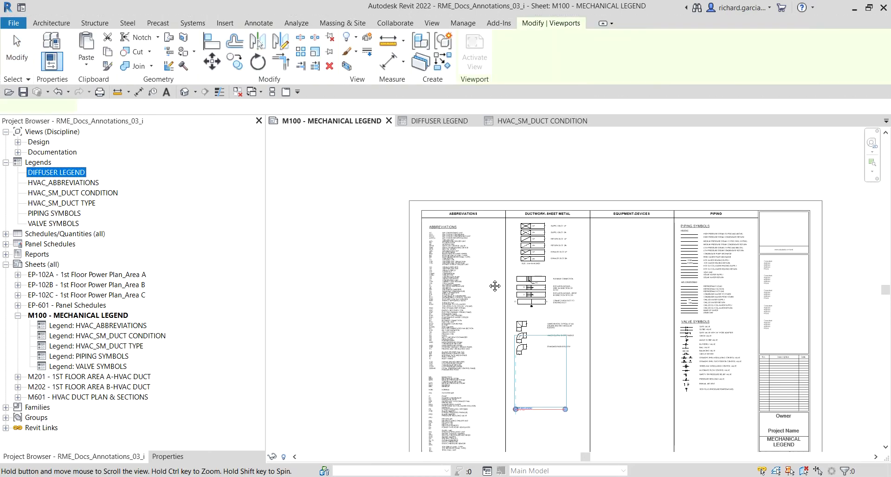
{"action": "left_click_drag", "start_coordinate": [490, 285], "coordinate": [494, 305]}
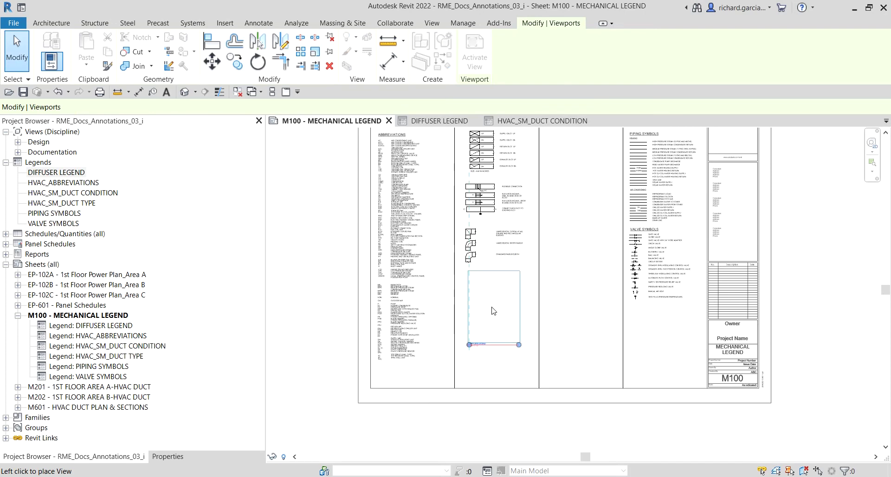
{"action": "left_click", "coordinate": [494, 306]}
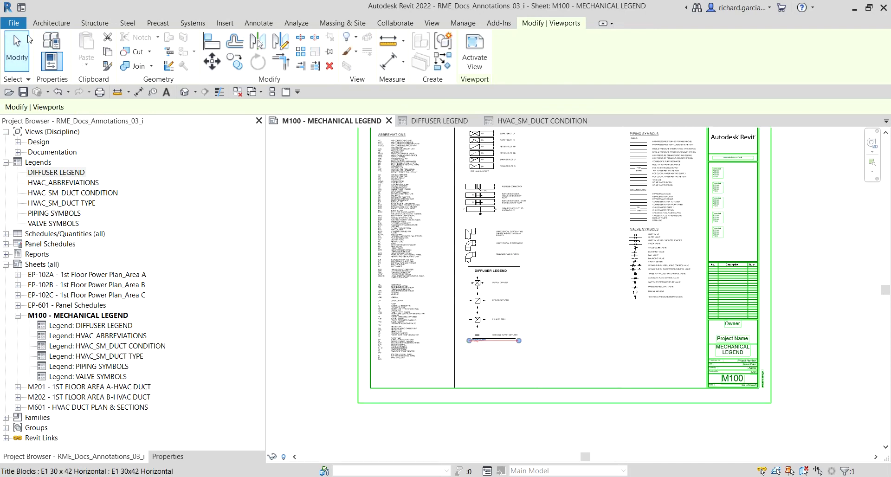
{"action": "left_click", "coordinate": [25, 49]}
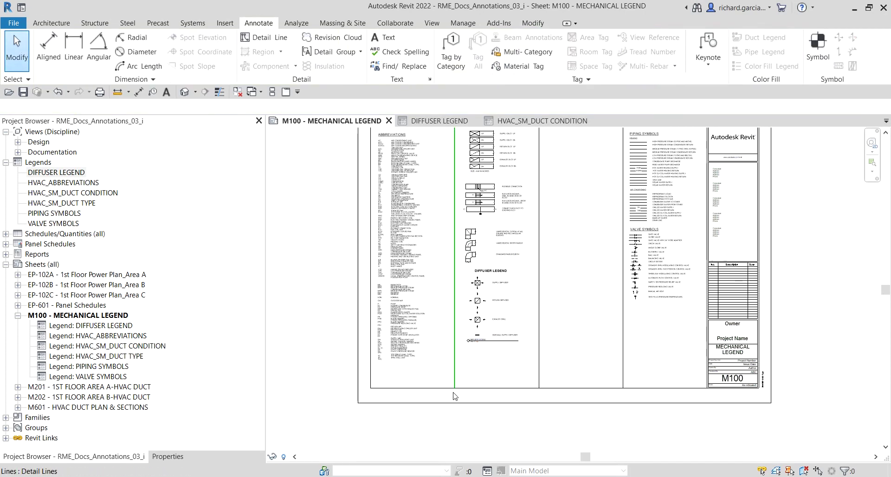
Nudge the DIFFUSER LEGEND viewport slightly down and to the left within the DUCTWORK-SHEET METAL column.
{"action": "scroll", "coordinate": [473, 374], "scroll_direction": "up", "scroll_amount": 1}
{"action": "scroll", "coordinate": [474, 376], "scroll_direction": "up", "scroll_amount": 1}
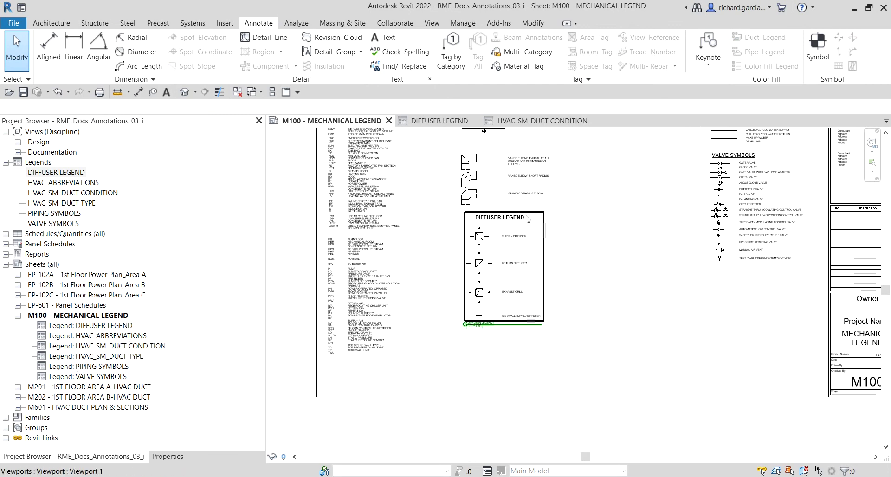
{"action": "scroll", "coordinate": [501, 247], "scroll_direction": "up", "scroll_amount": 1}
{"action": "left_click", "coordinate": [515, 234]}
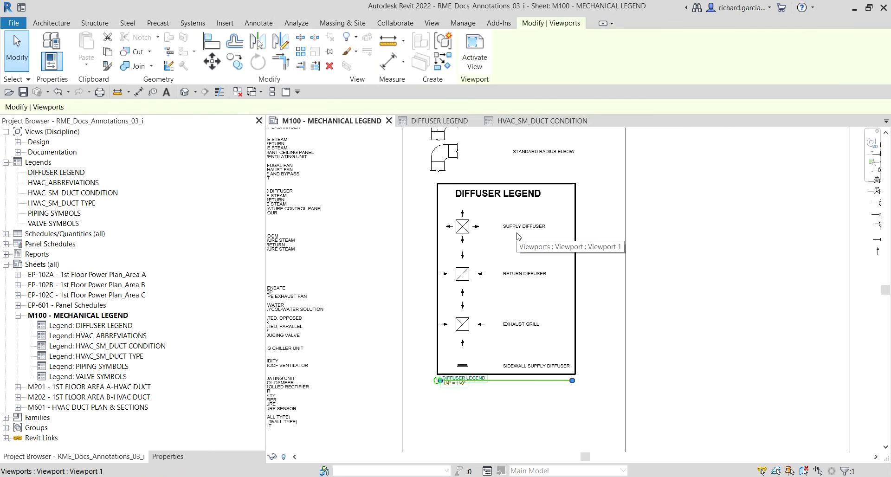
{"action": "key", "text": "Down"}
{"action": "key", "text": "Down"}
{"action": "key", "text": "Down"}
{"action": "key", "text": "Left"}
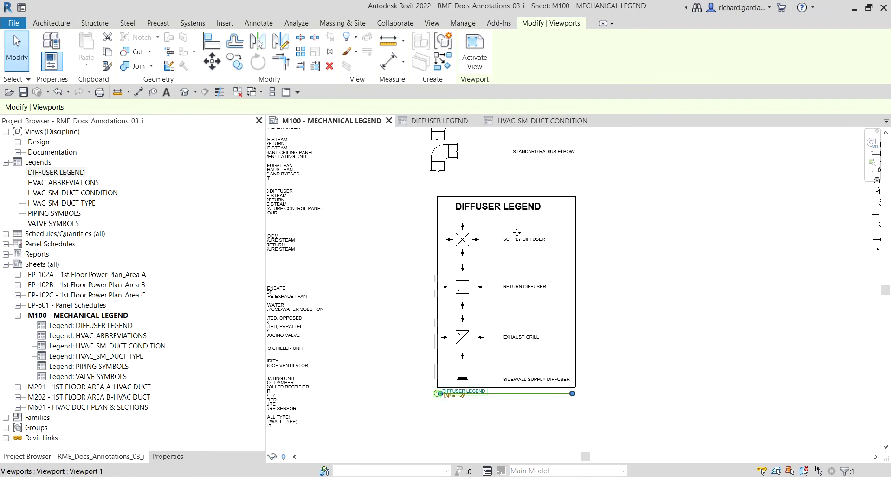
{"action": "key", "text": "Left"}
{"action": "key", "text": "Left"}
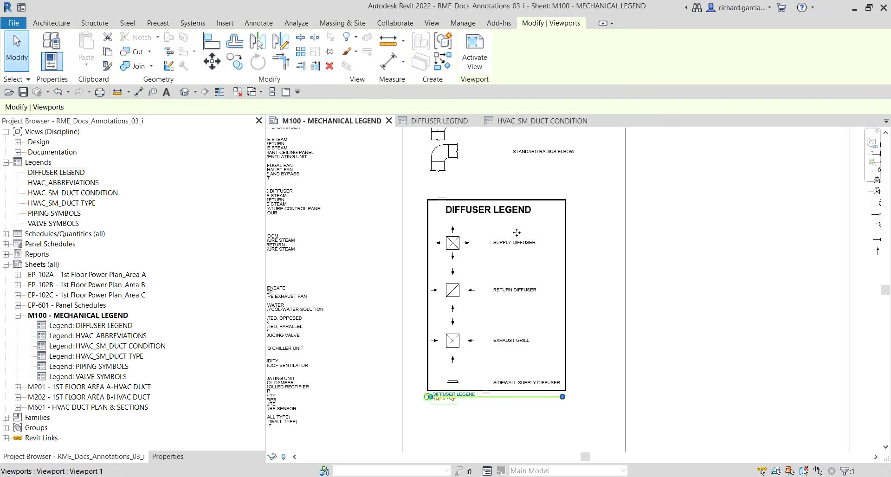
{"action": "left_click", "coordinate": [705, 262]}
{"action": "scroll", "coordinate": [583, 251], "scroll_direction": "down", "scroll_amount": 2}
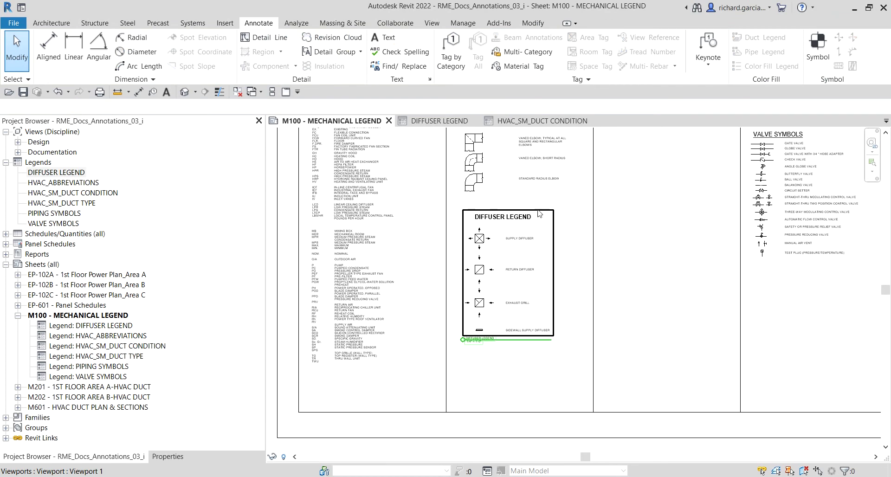
Extend the DIFFUSER LEGEND viewport's title line past the right border of its sheet column.
{"action": "left_click", "coordinate": [519, 224]}
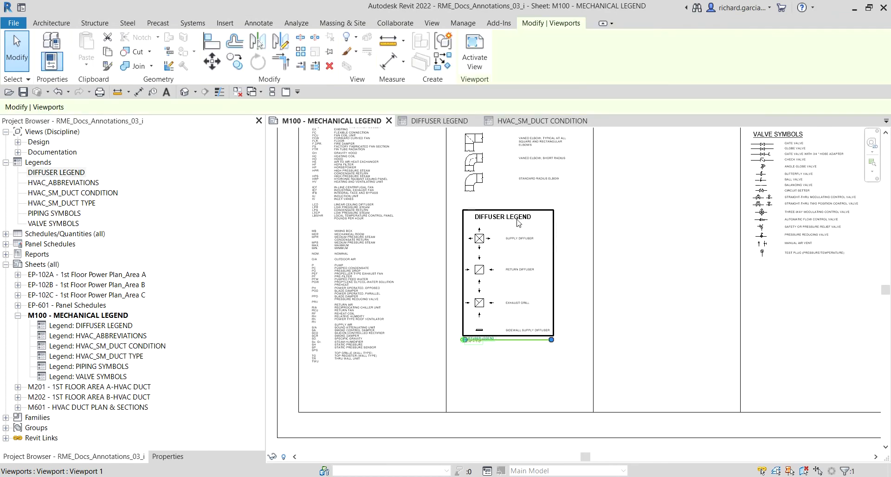
{"action": "scroll", "coordinate": [513, 222], "scroll_direction": "up", "scroll_amount": 1}
{"action": "scroll", "coordinate": [513, 222], "scroll_direction": "up", "scroll_amount": 1}
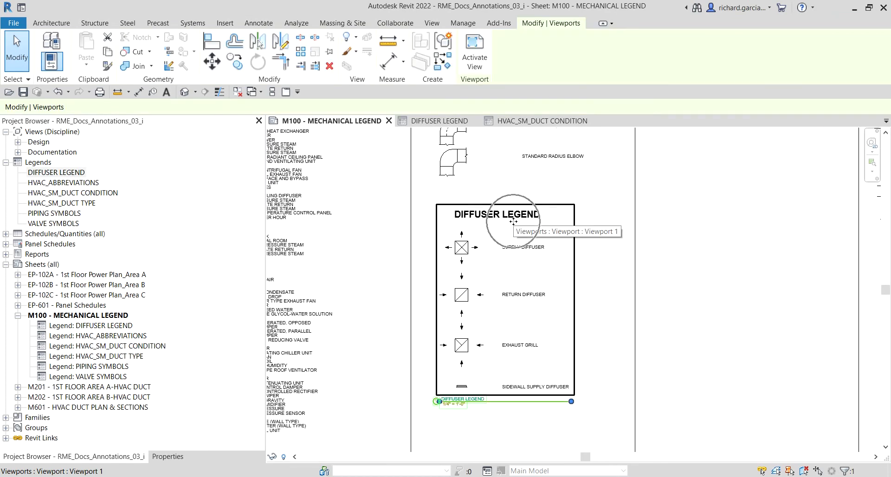
{"action": "scroll", "coordinate": [510, 399], "scroll_direction": "up", "scroll_amount": 3}
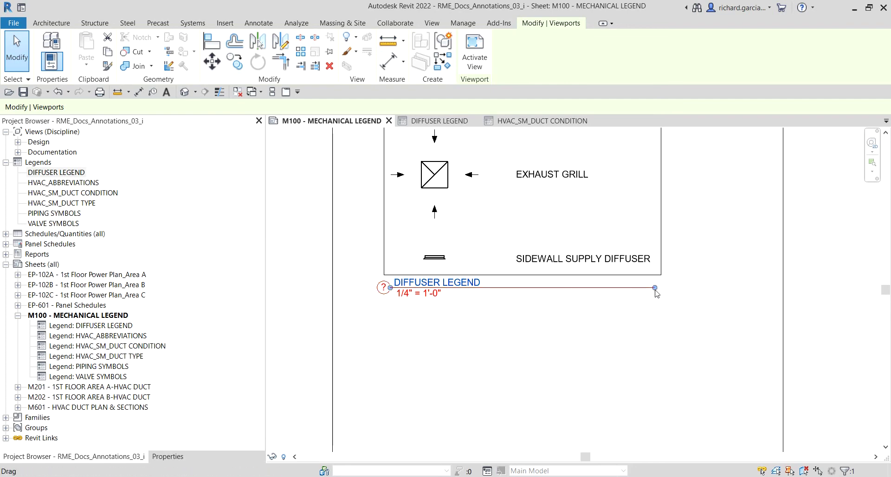
{"action": "left_click_drag", "start_coordinate": [655, 289], "coordinate": [845, 288]}
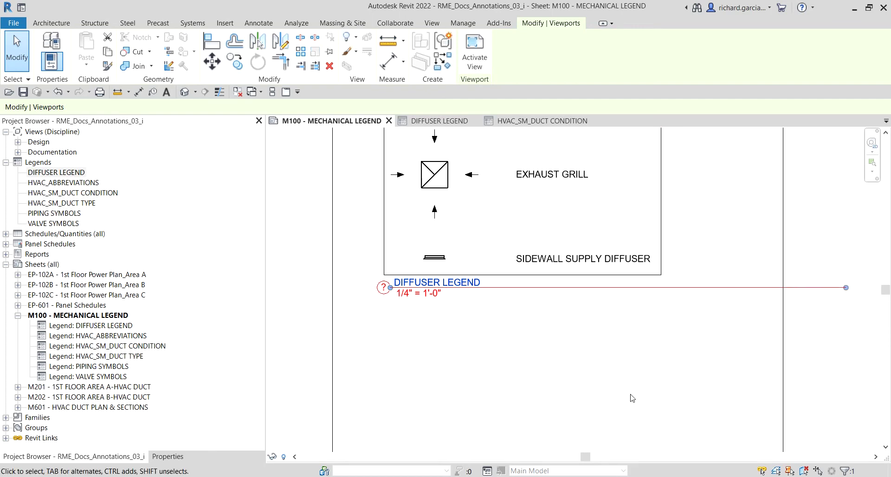
{"action": "scroll", "coordinate": [561, 379], "scroll_direction": "down", "scroll_amount": 3}
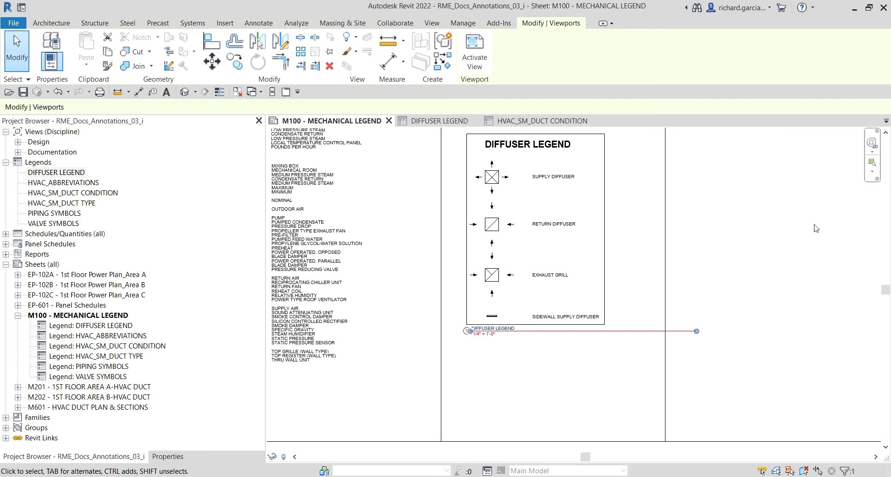
{"action": "left_click", "coordinate": [783, 249]}
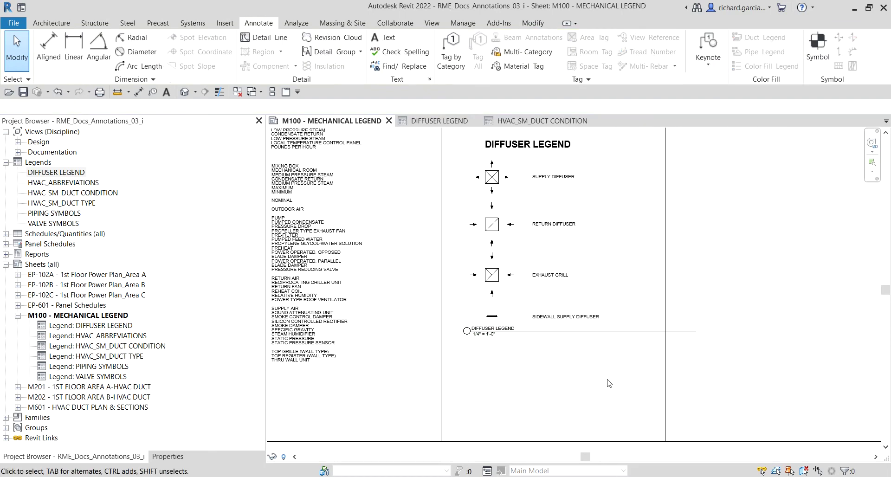
Shorten the DIFFUSER LEGEND viewport's title line so it ends just past the title text.
{"action": "scroll", "coordinate": [609, 383], "scroll_direction": "up", "scroll_amount": 1}
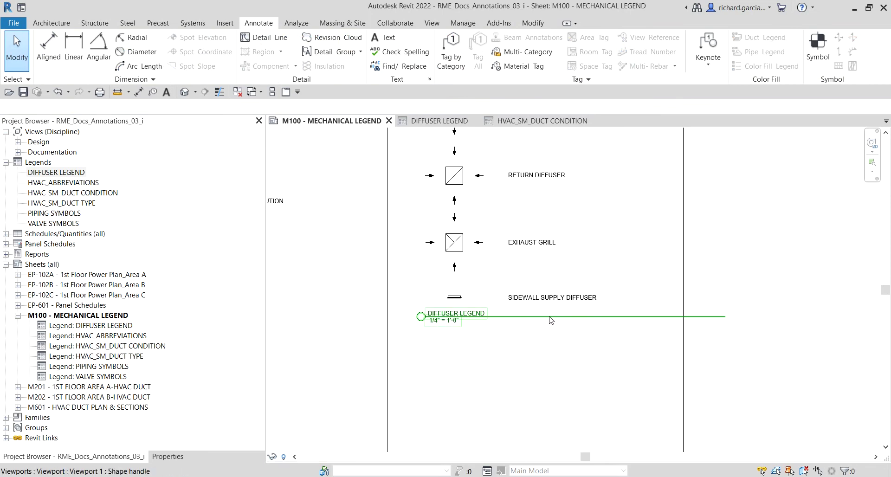
{"action": "scroll", "coordinate": [554, 349], "scroll_direction": "down", "scroll_amount": 1}
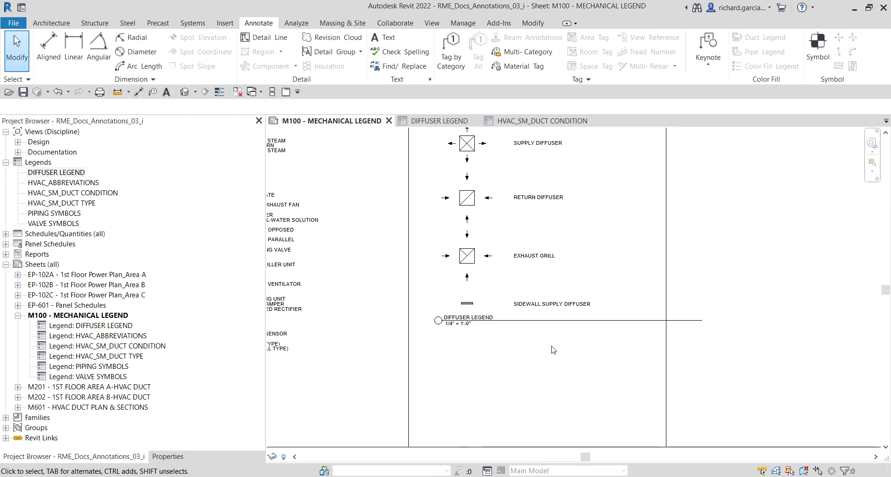
{"action": "left_click", "coordinate": [549, 200]}
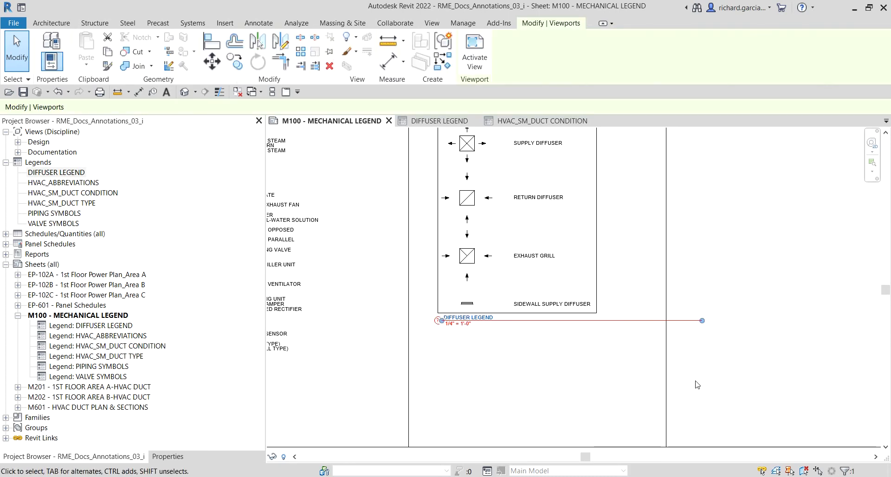
{"action": "left_click_drag", "start_coordinate": [702, 320], "coordinate": [500, 335]}
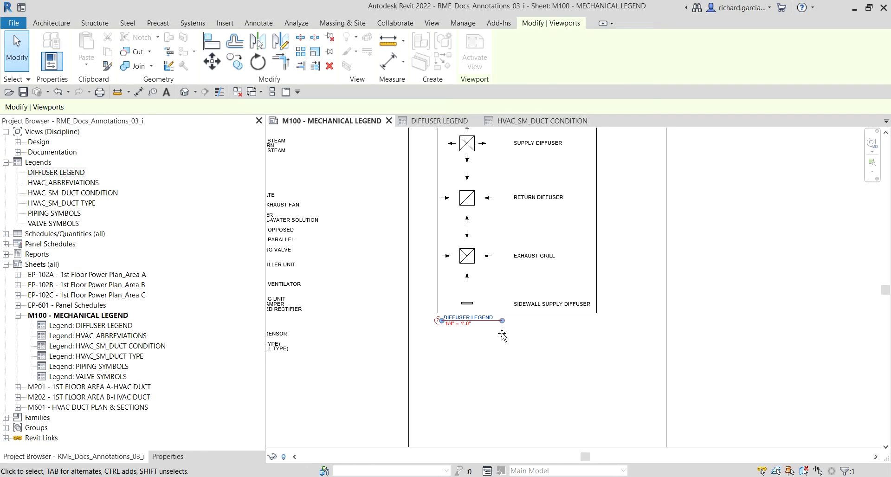
Move the DIFFUSER LEGEND viewport's title separately, a short distance further below the legend's lower edge.
{"action": "left_click", "coordinate": [611, 385]}
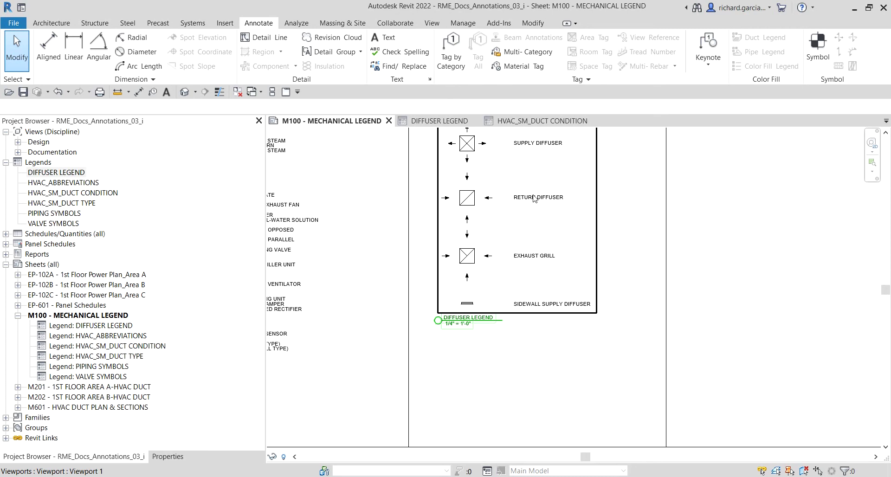
{"action": "left_click", "coordinate": [477, 323]}
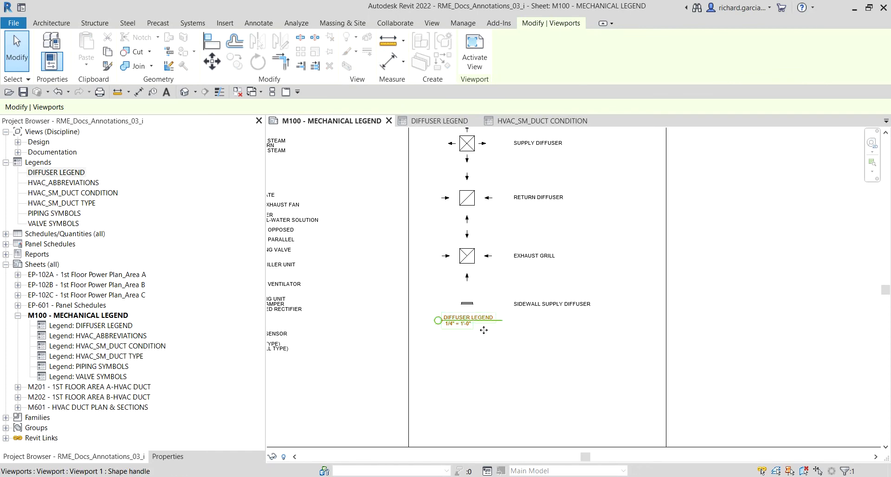
{"action": "left_click_drag", "start_coordinate": [484, 330], "coordinate": [466, 363]}
{"action": "left_click", "coordinate": [465, 365]}
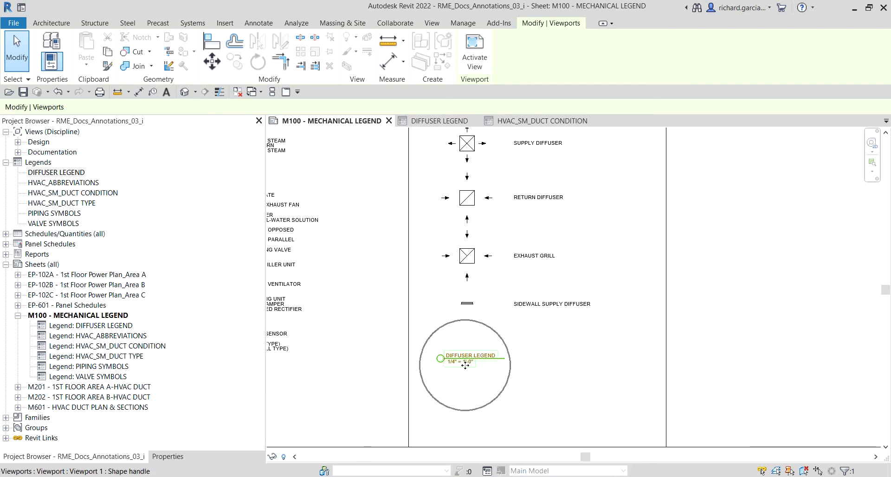
{"action": "left_click", "coordinate": [576, 393]}
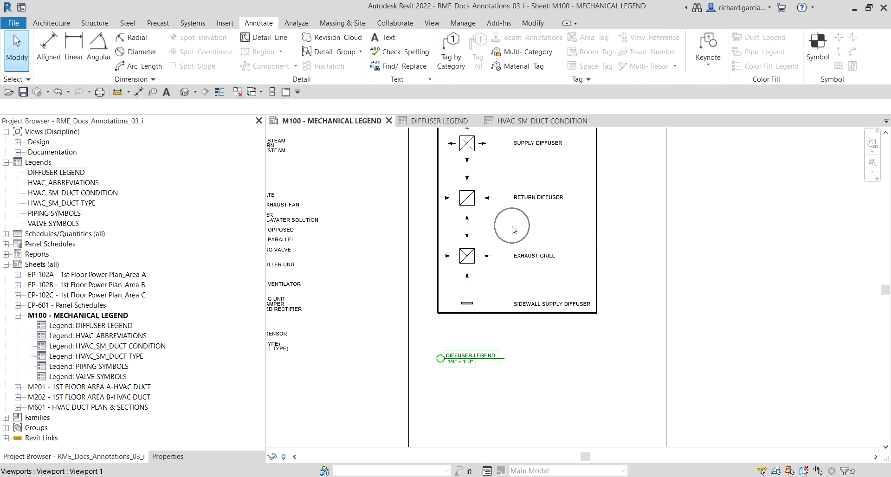
Move the DIFFUSER LEGEND viewport down and slightly right with its title, and bring the title back up just beneath the legend.
{"action": "left_click", "coordinate": [498, 203]}
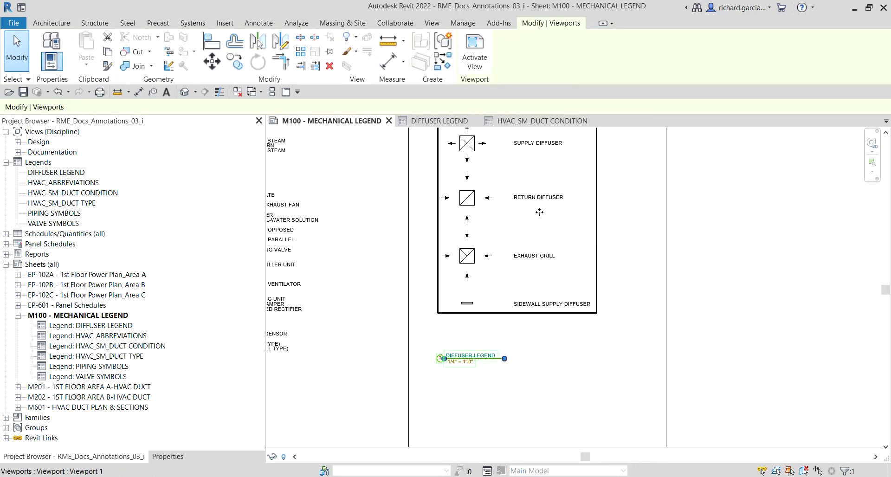
{"action": "left_click_drag", "start_coordinate": [539, 212], "coordinate": [446, 255]}
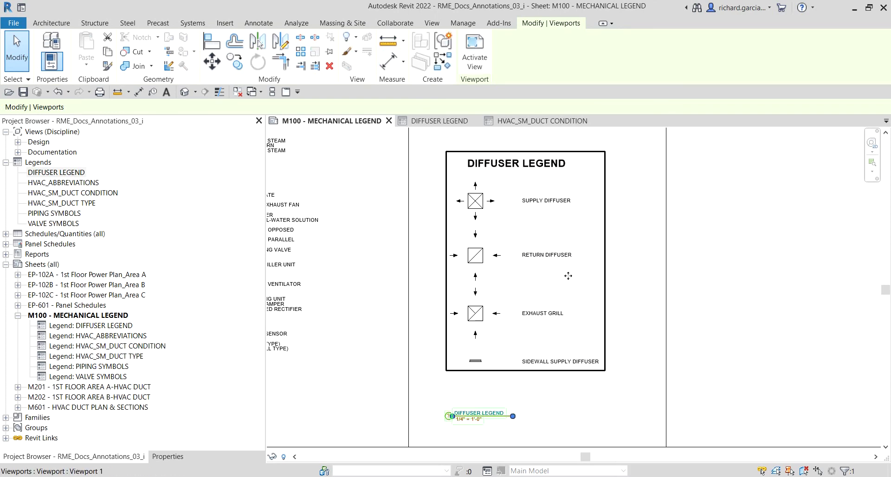
{"action": "left_click", "coordinate": [716, 276]}
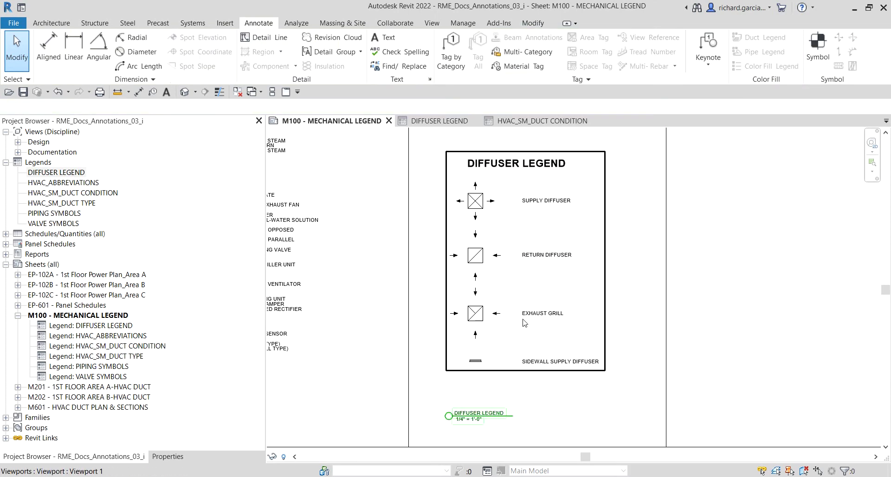
{"action": "left_click", "coordinate": [480, 422]}
{"action": "left_click_drag", "start_coordinate": [481, 421], "coordinate": [506, 384]}
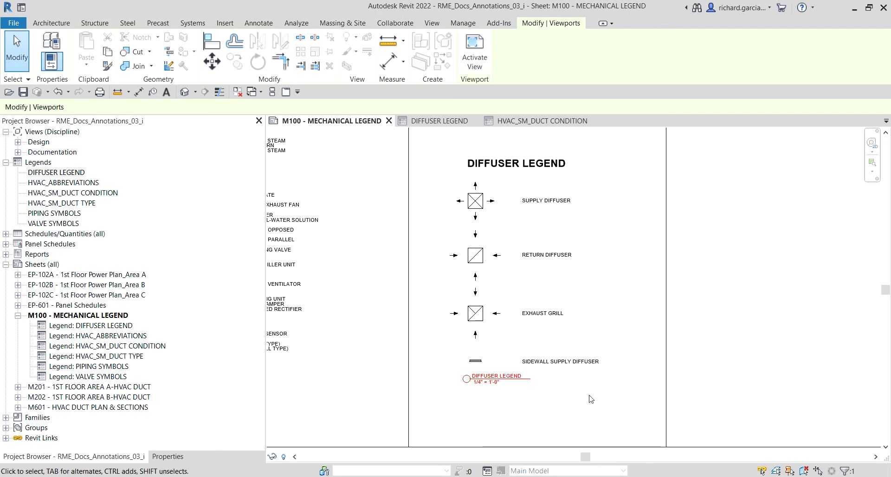
Move the DIFFUSER LEGEND viewport up and slightly left so it sits closer below the standard radius elbow symbol.
{"action": "scroll", "coordinate": [556, 341], "scroll_direction": "down", "scroll_amount": 1}
{"action": "scroll", "coordinate": [556, 341], "scroll_direction": "down", "scroll_amount": 2}
{"action": "mouse_move", "coordinate": [546, 259]}
{"action": "left_mouse_down"}
{"action": "mouse_move", "coordinate": [528, 201]}
{"action": "mouse_move", "coordinate": [529, 221]}
{"action": "left_mouse_up"}
{"action": "left_click", "coordinate": [710, 272]}
{"action": "scroll", "coordinate": [524, 248], "scroll_direction": "up", "scroll_amount": 2}
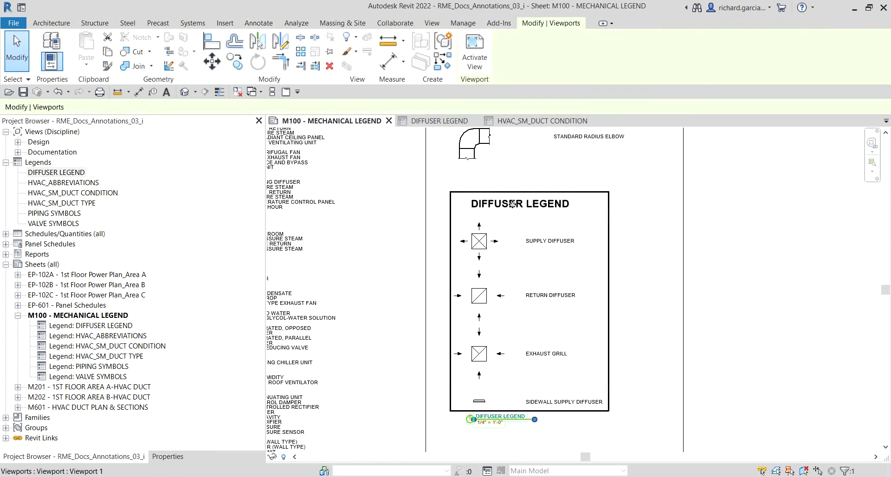
{"action": "left_click", "coordinate": [815, 294]}
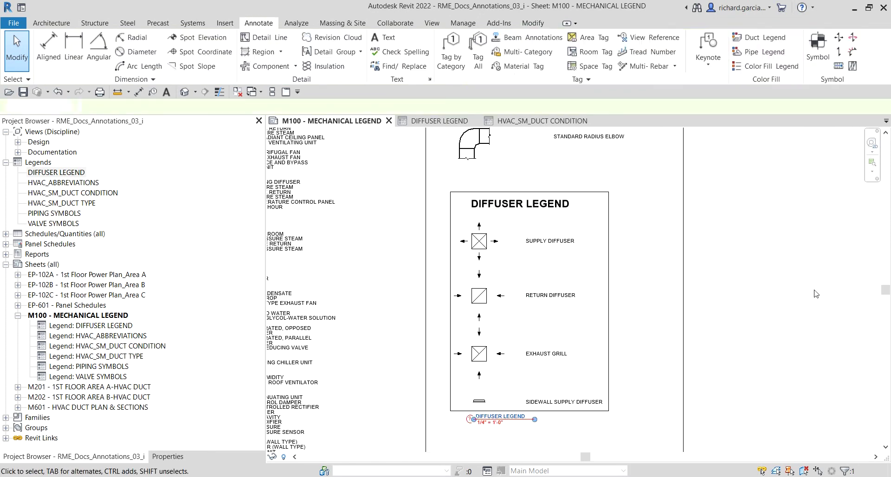
Change the DIFFUSER LEGEND viewport's type to No Title.
{"action": "left_click", "coordinate": [538, 212]}
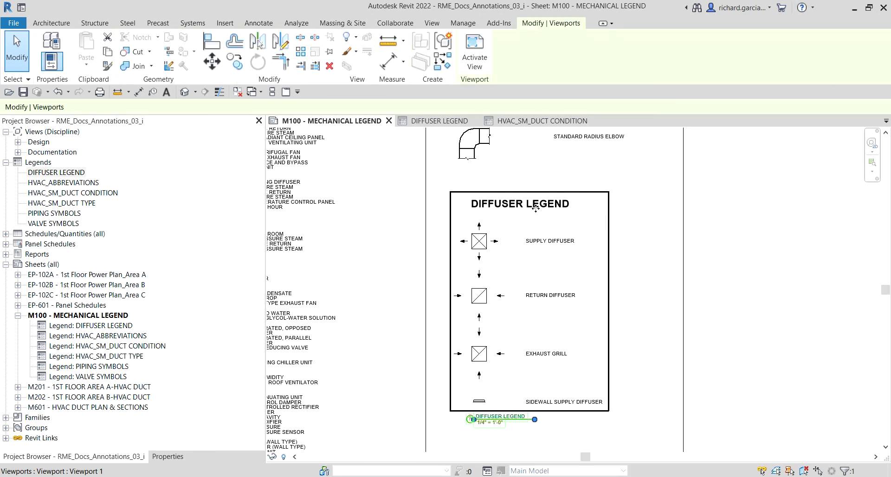
{"action": "left_click", "coordinate": [171, 459]}
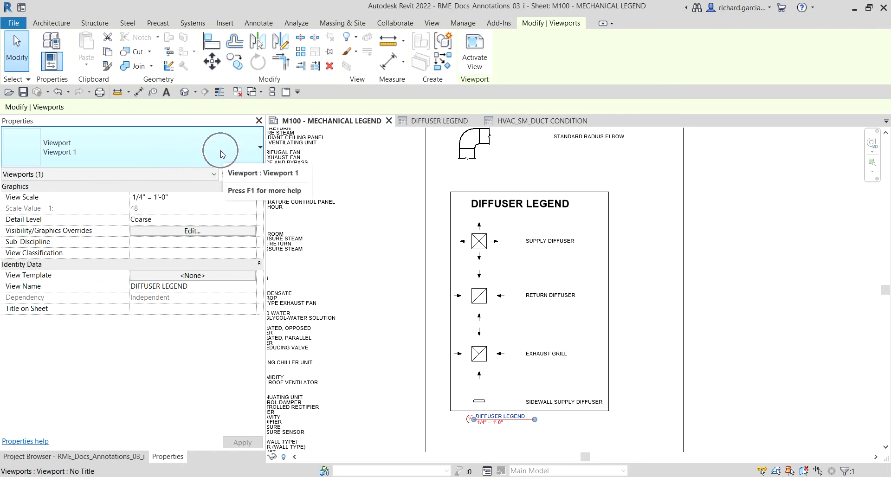
{"action": "left_click", "coordinate": [242, 149]}
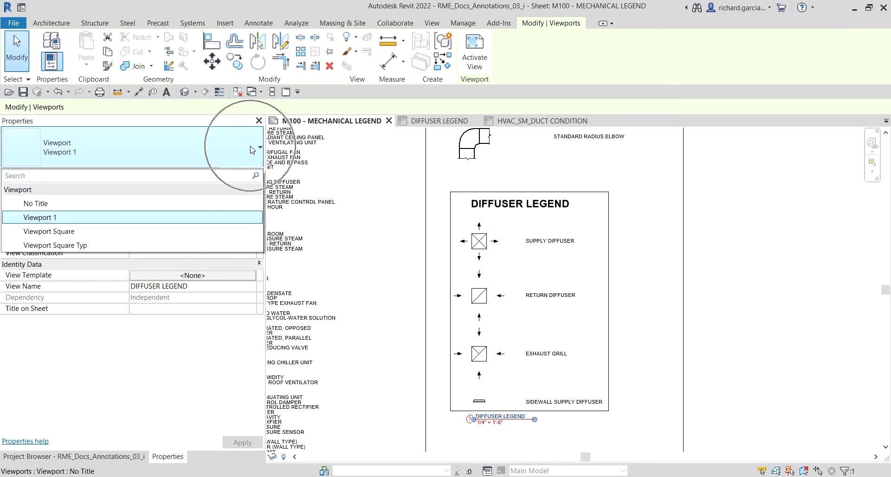
{"action": "left_click", "coordinate": [51, 208]}
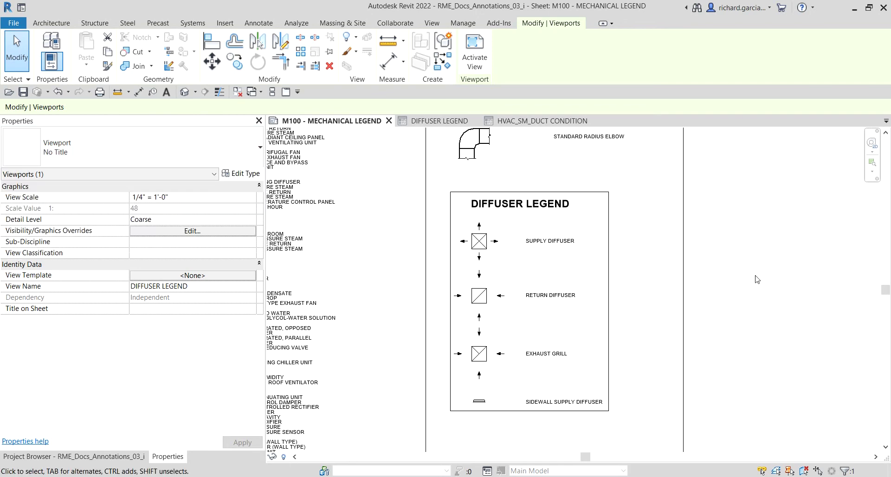
{"action": "left_click", "coordinate": [794, 328]}
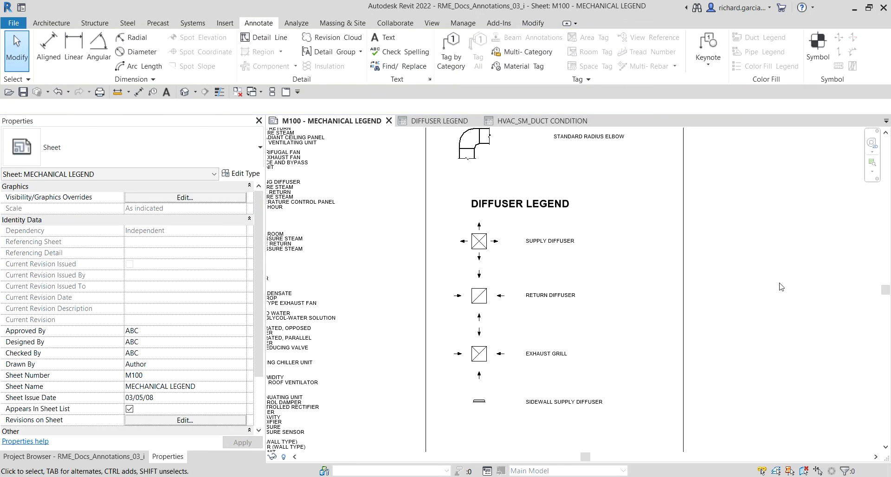
Examine the M100 sheet layout, including the new-to-existing duct connection entry, the elbow symbols and the diffuser legend.
{"action": "scroll", "coordinate": [721, 291], "scroll_direction": "down", "scroll_amount": 2}
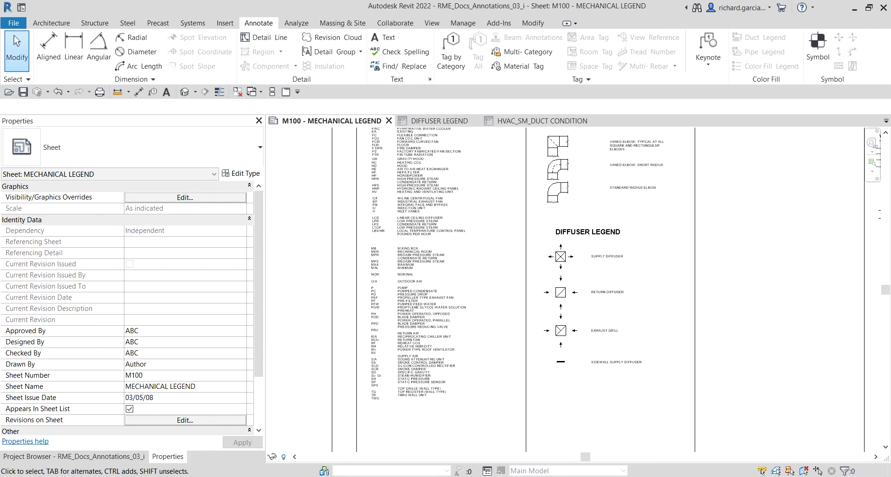
{"action": "scroll", "coordinate": [666, 302], "scroll_direction": "down", "scroll_amount": 2}
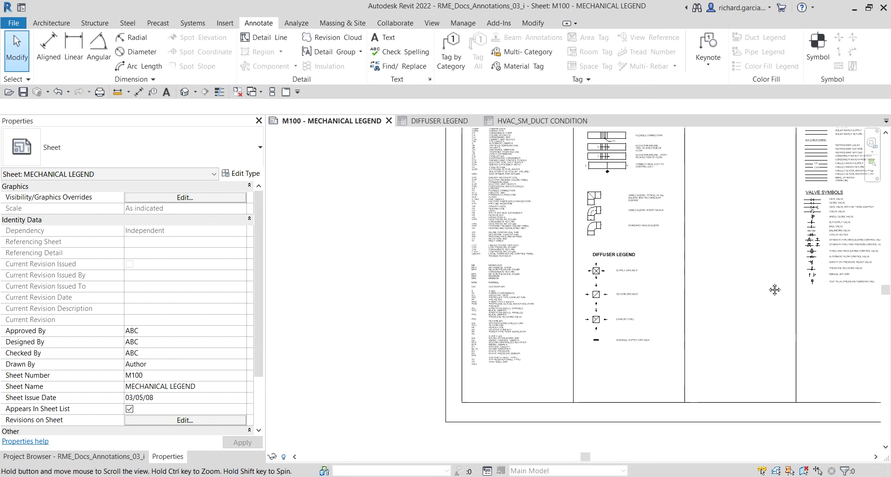
{"action": "middle_click_drag", "start_coordinate": [774, 290], "coordinate": [674, 323]}
{"action": "scroll", "coordinate": [524, 206], "scroll_direction": "up", "scroll_amount": 5}
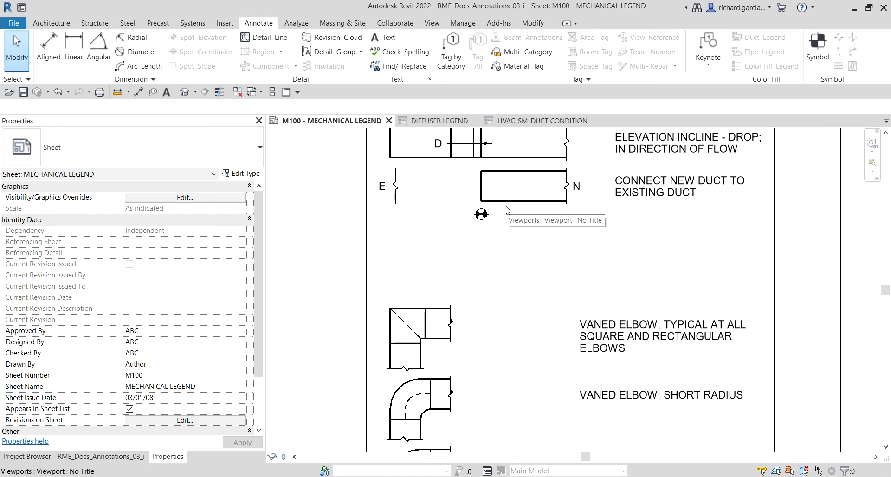
{"action": "scroll", "coordinate": [507, 209], "scroll_direction": "down", "scroll_amount": 5}
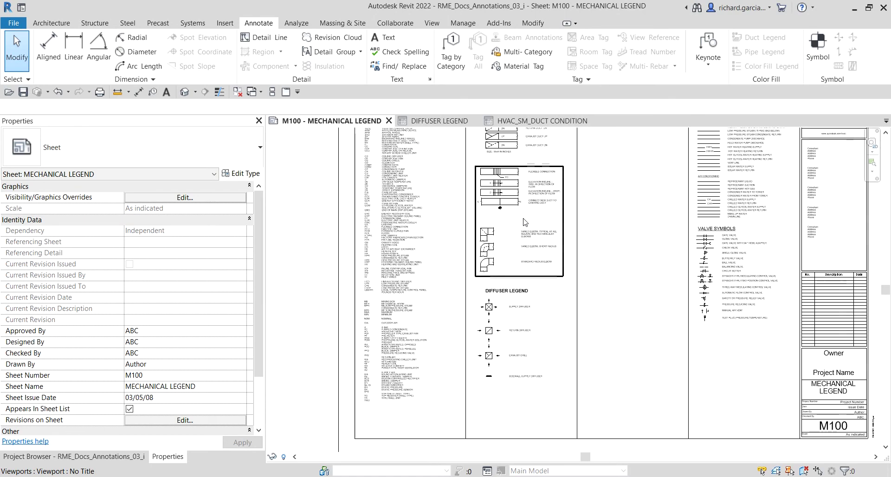
{"action": "middle_click_drag", "start_coordinate": [586, 239], "coordinate": [572, 236]}
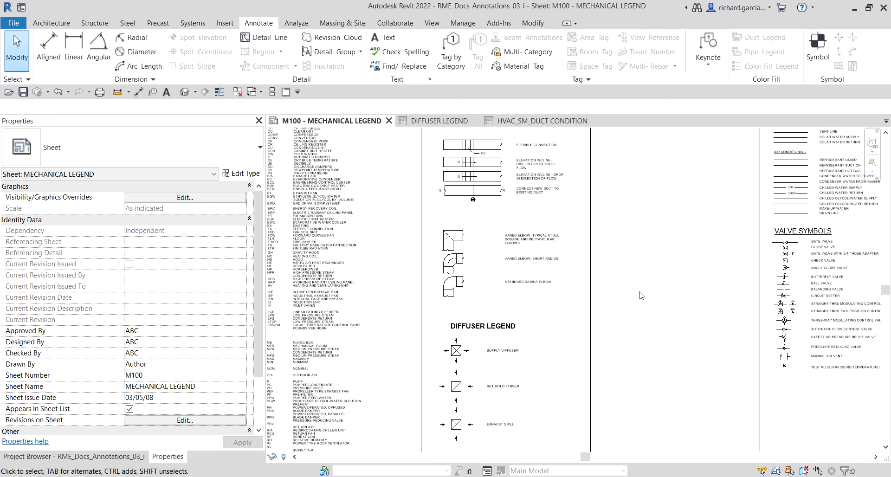
{"action": "scroll", "coordinate": [615, 295], "scroll_direction": "down", "scroll_amount": 1}
{"action": "middle_click_drag", "start_coordinate": [630, 300], "coordinate": [613, 289]}
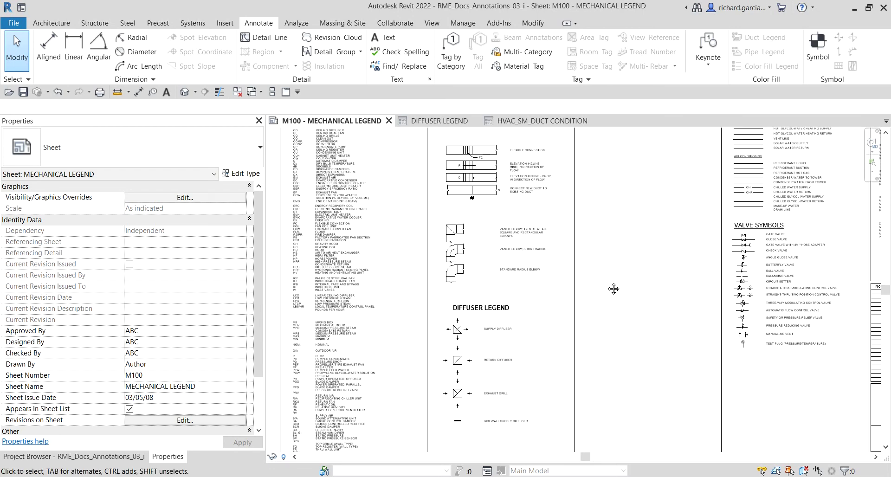